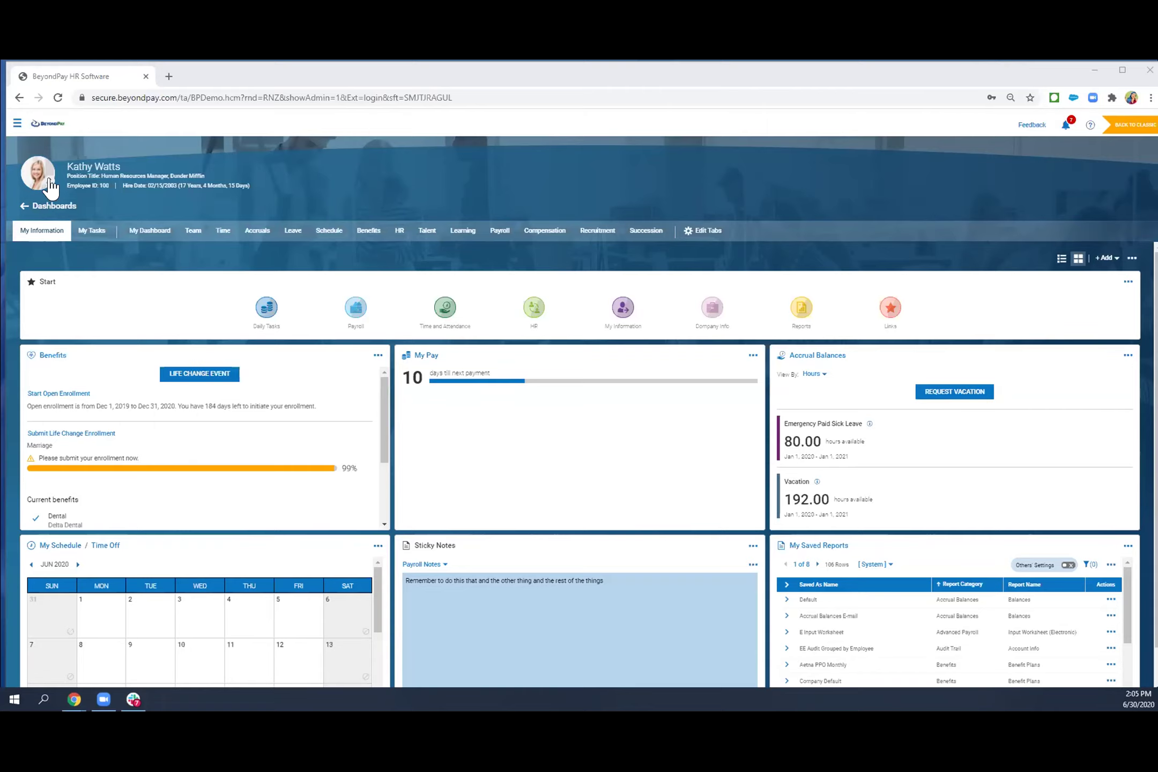
Step: Open the profile photo for editing from the dashboard header and cancel without changing it
click(49, 188)
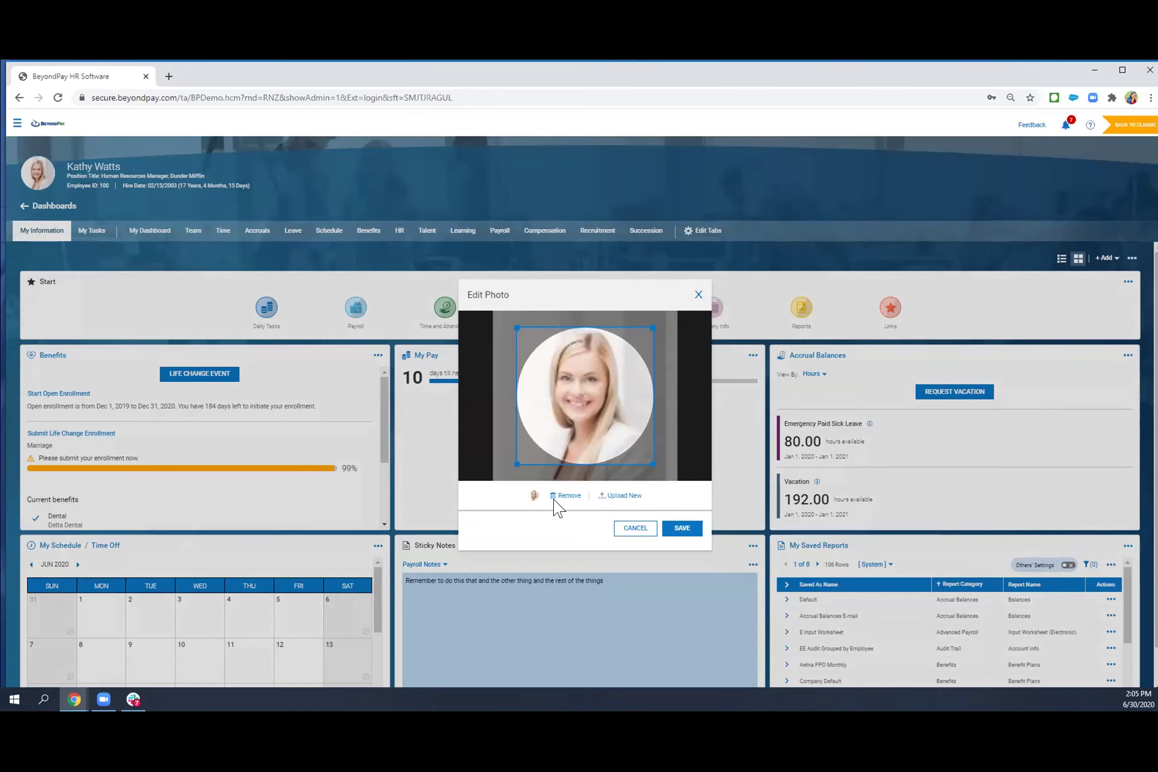
click(627, 531)
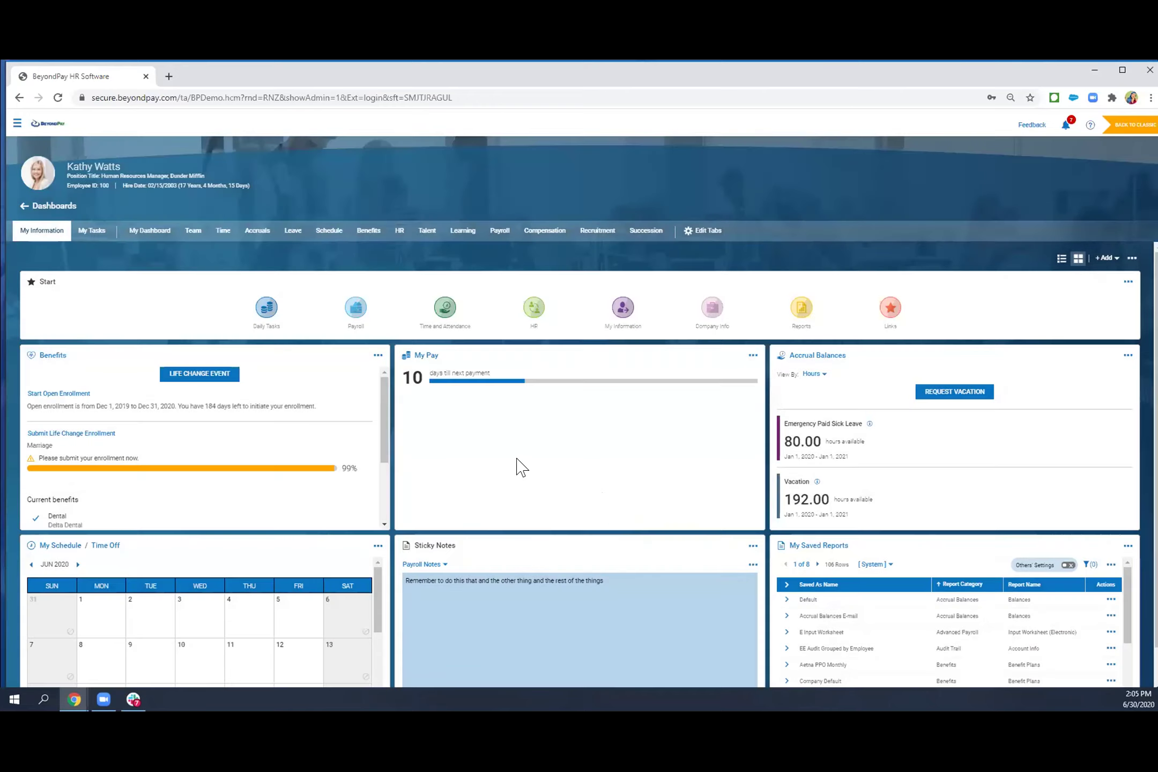
Step: Open the signed-in employee's profile and switch the New Look layout off and back on to compare both versions
click(30, 180)
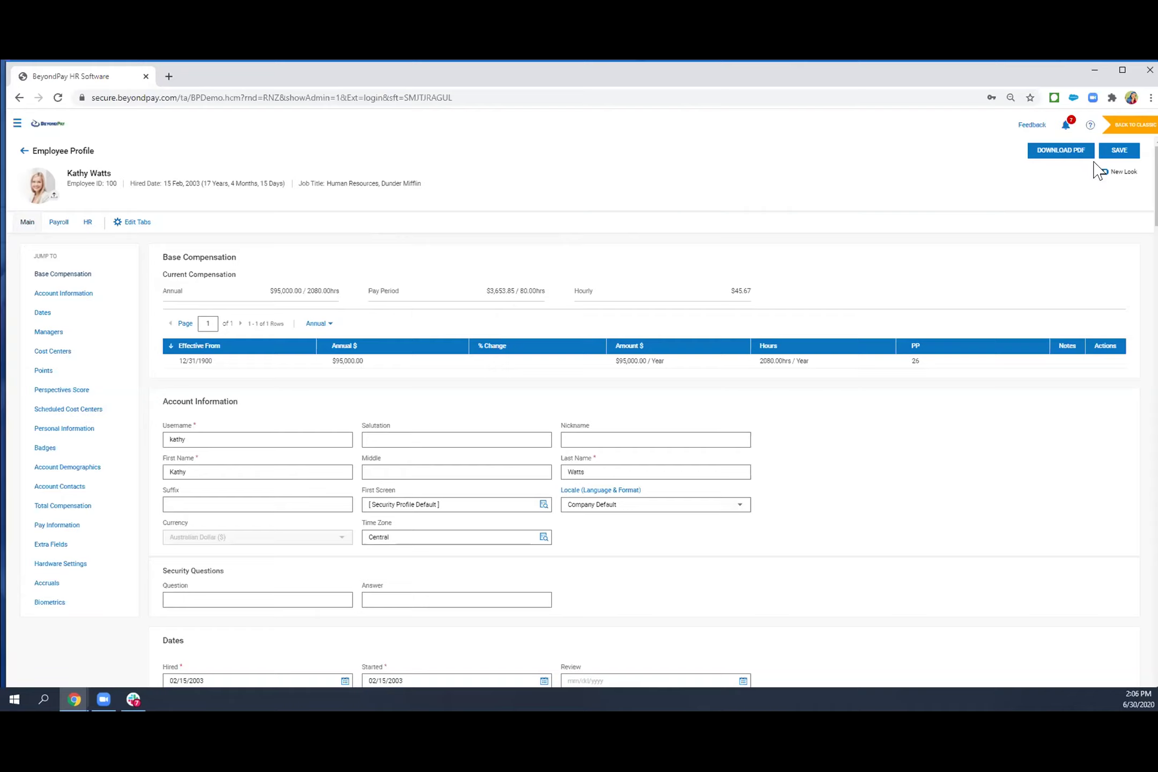
drag(1065, 170, 1137, 176)
click(1117, 186)
click(1099, 173)
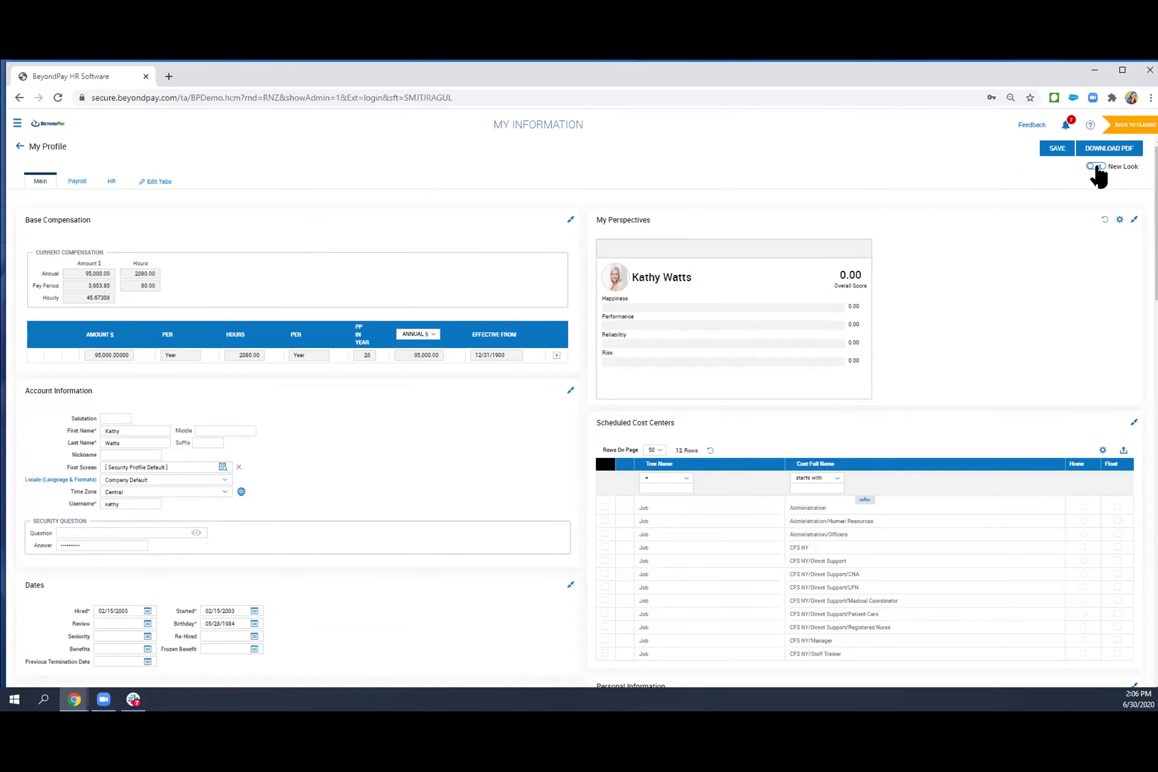
click(1096, 166)
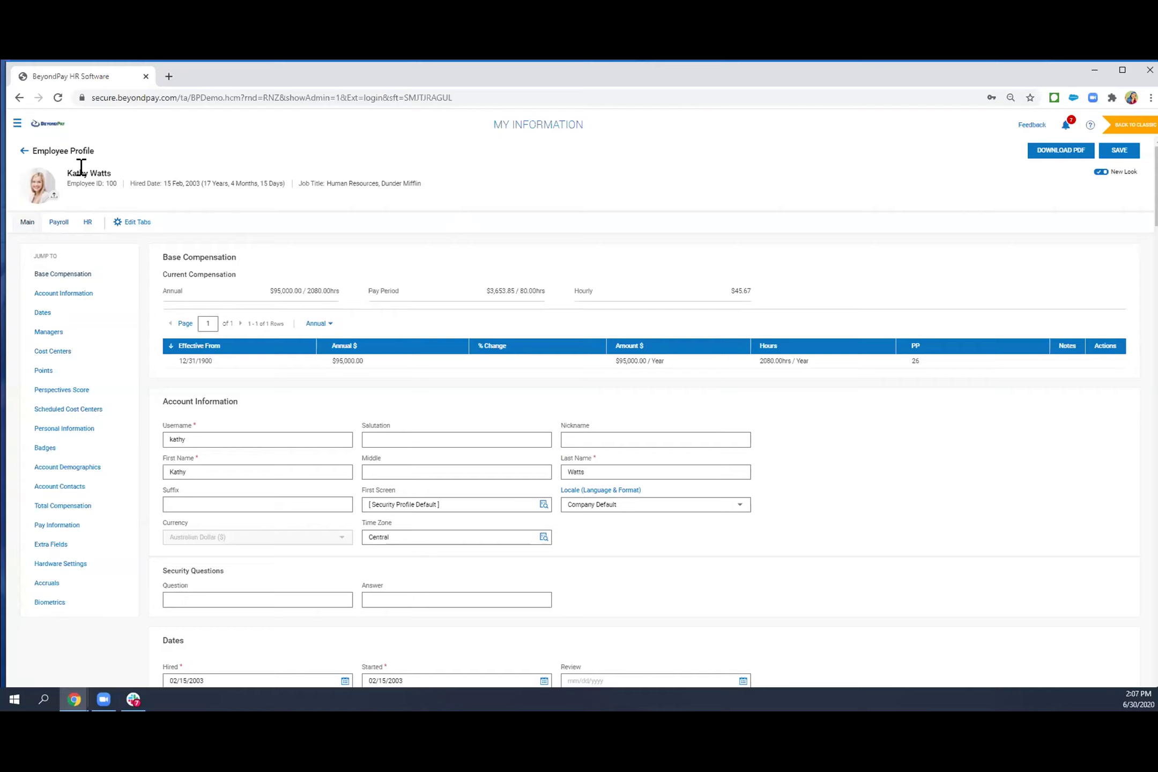
Step: Go to the profile's Managers section and view the employee lookup for Manager 1, closing it without choosing anyone
drag(48, 255, 33, 255)
click(34, 255)
double_click(43, 313)
click(46, 333)
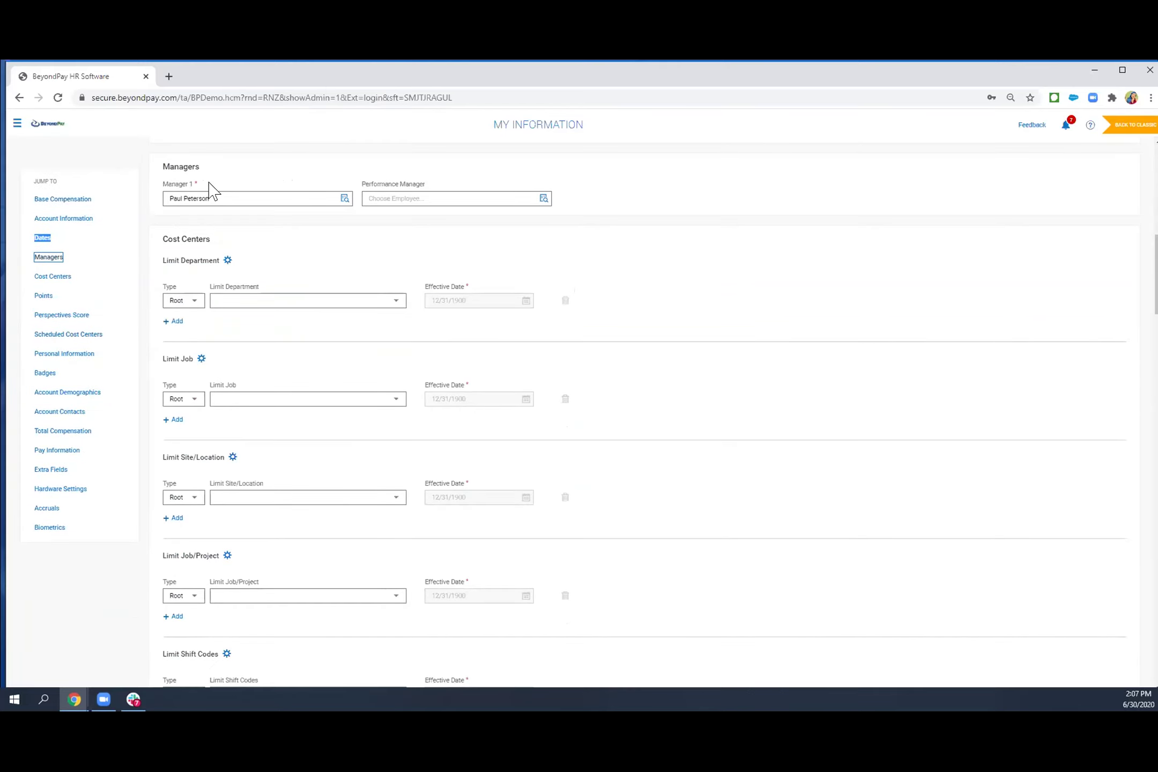
drag(200, 169, 159, 173)
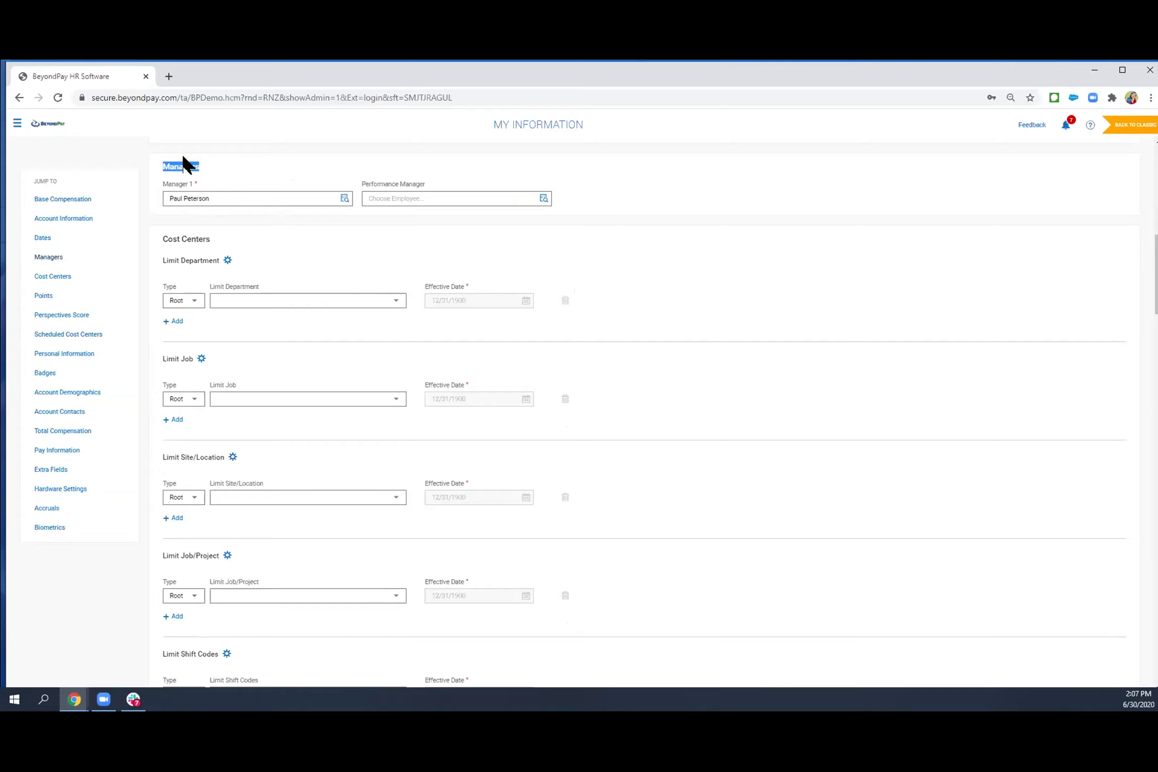
click(344, 198)
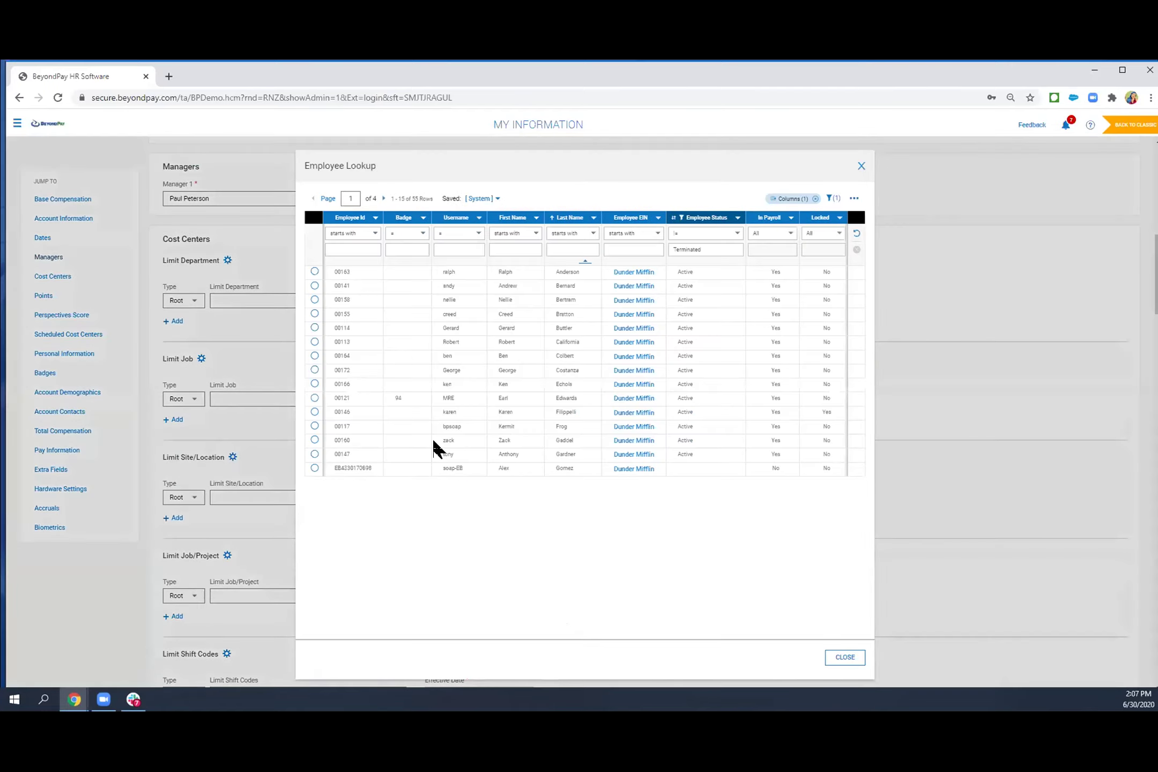
click(862, 167)
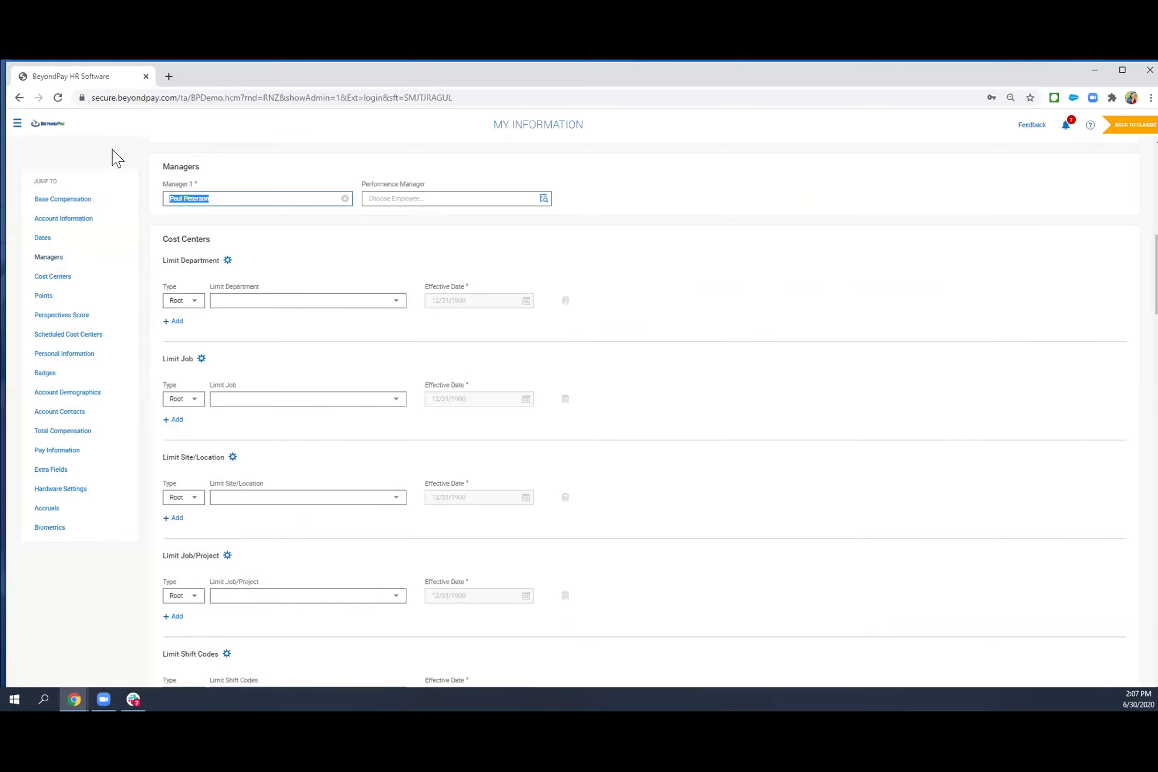
Step: Return to the dashboard and turn off the display of the Succession domain tab in the dashboard tab settings
click(37, 126)
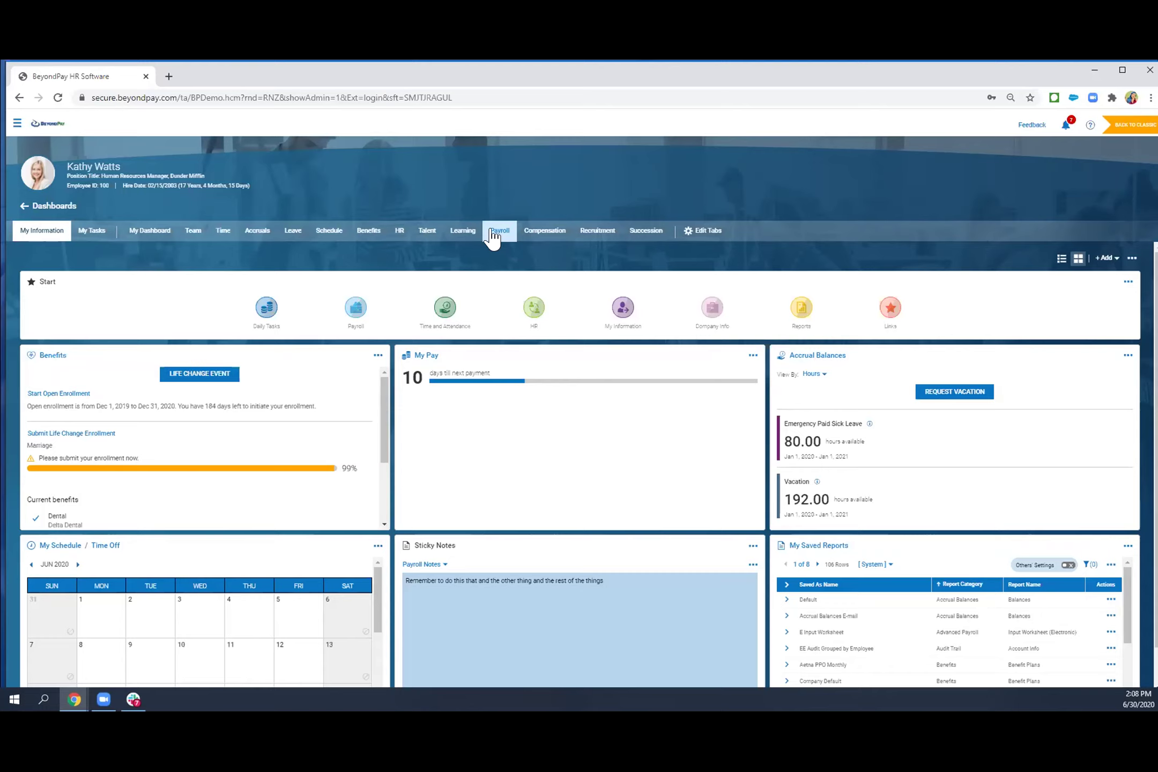
click(704, 241)
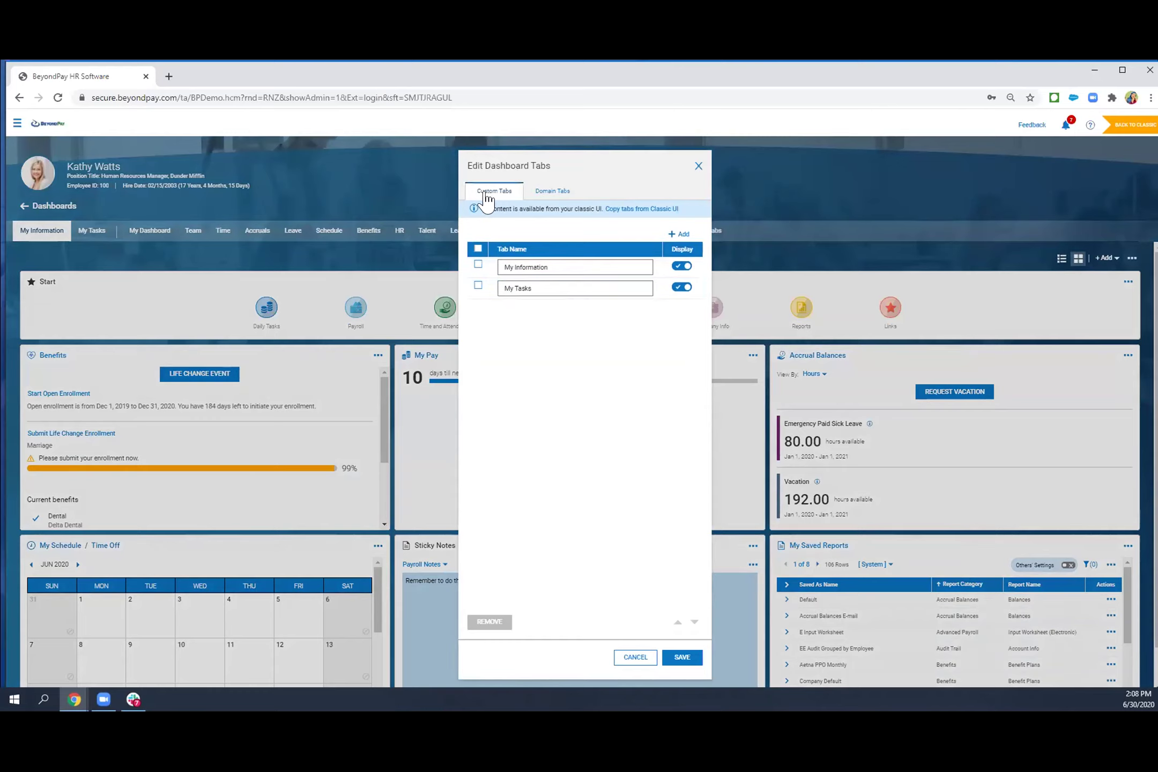
click(538, 201)
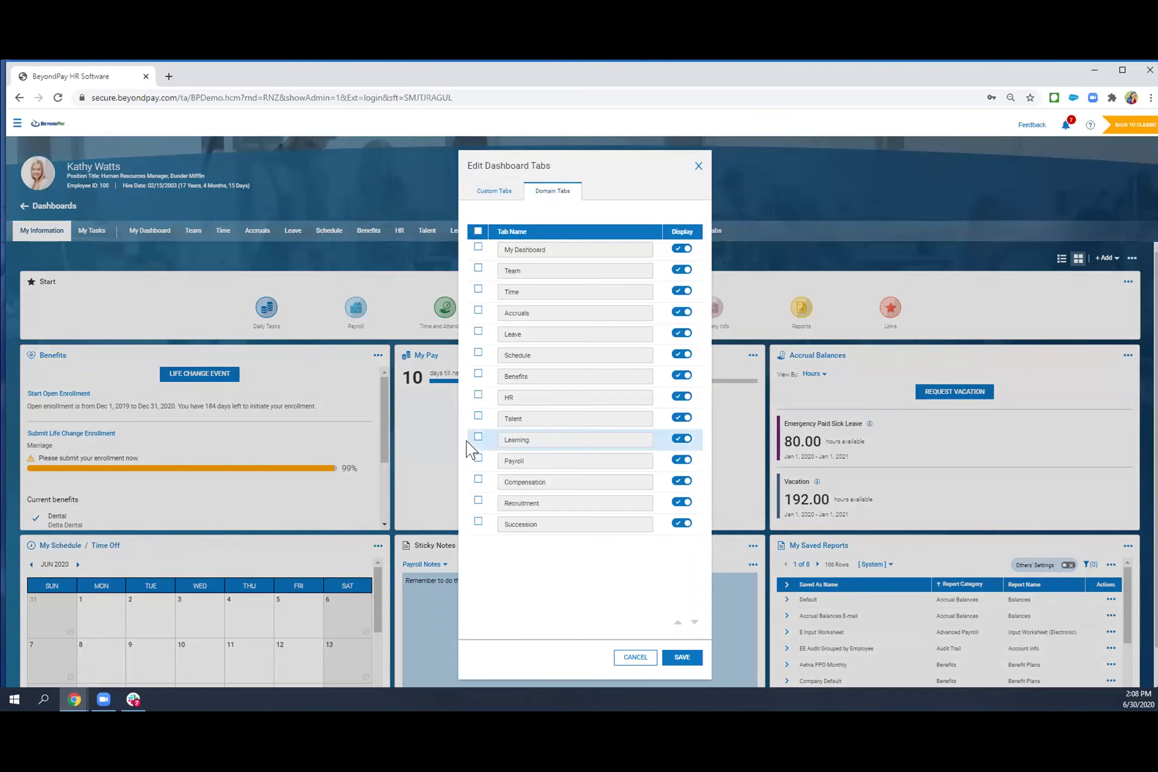
click(478, 523)
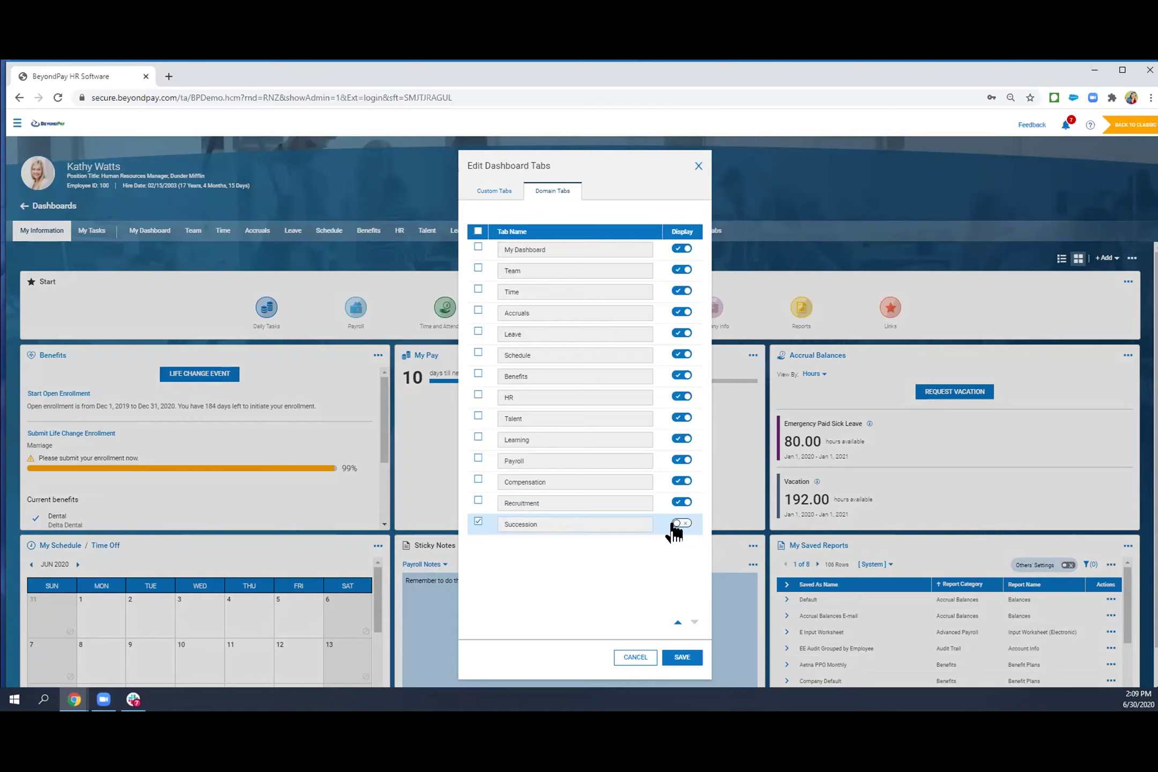
click(674, 525)
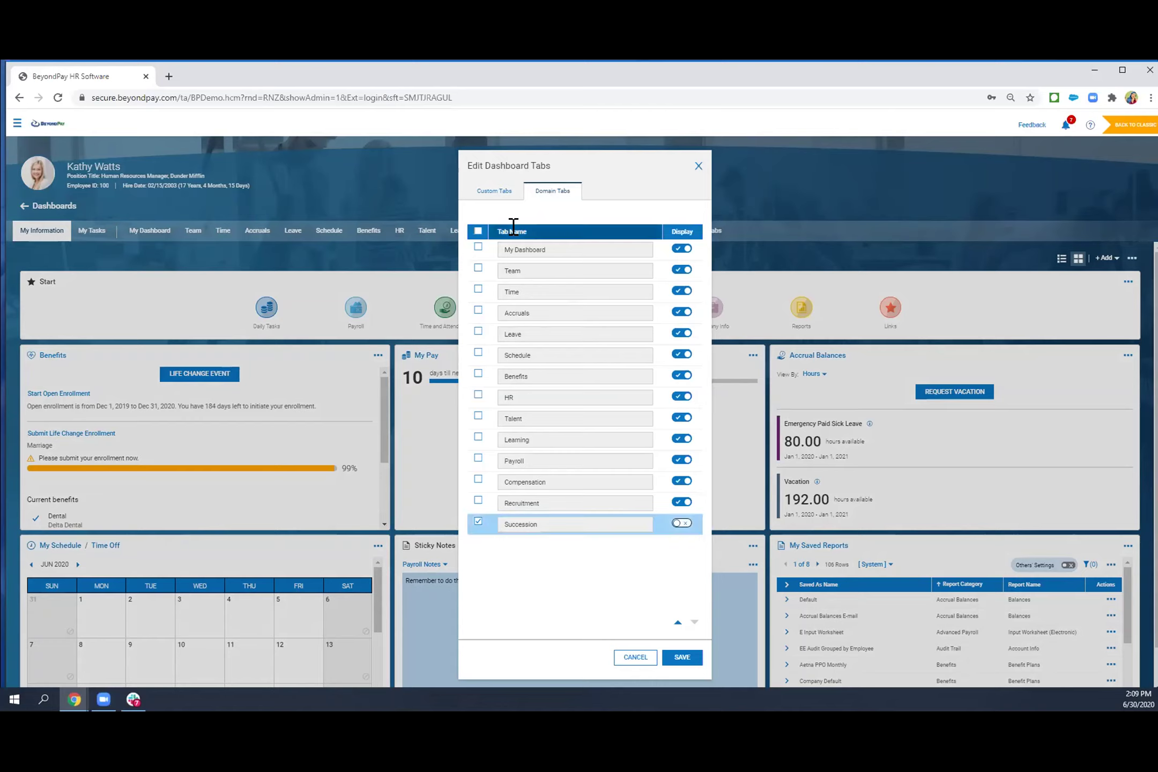
Step: Add a custom dashboard tab named "My Reports" and save the tab settings
click(486, 196)
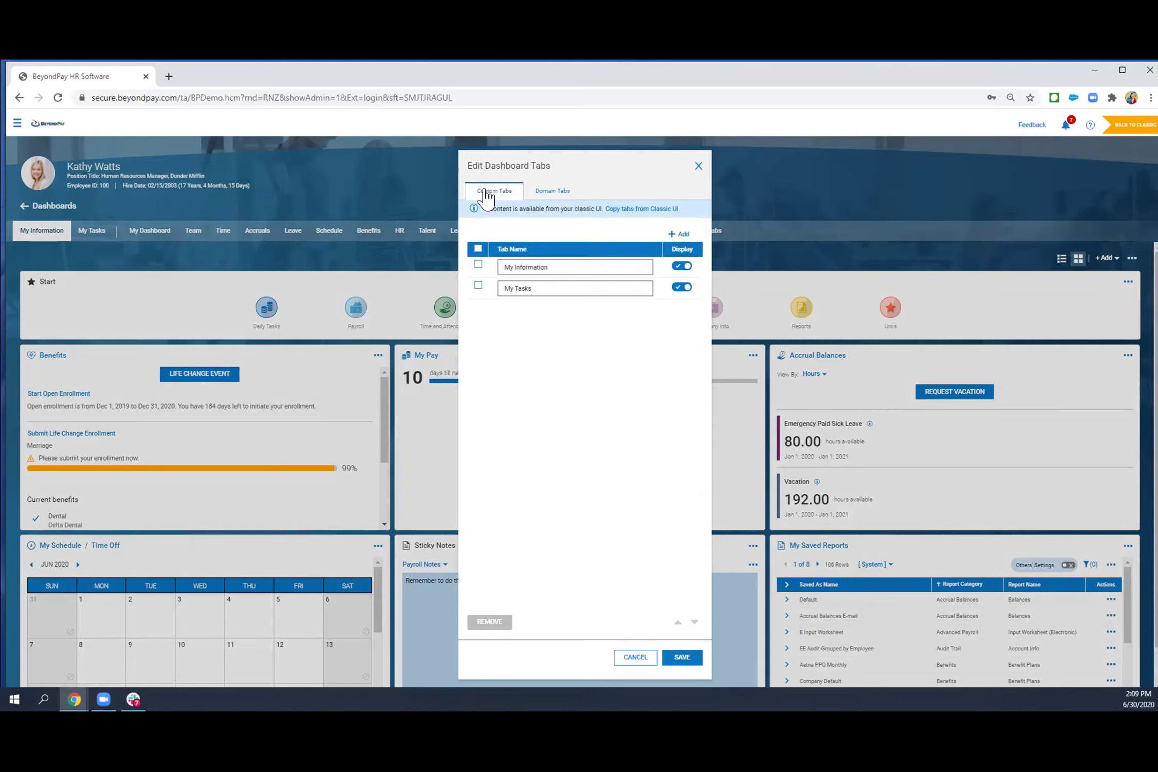
click(677, 235)
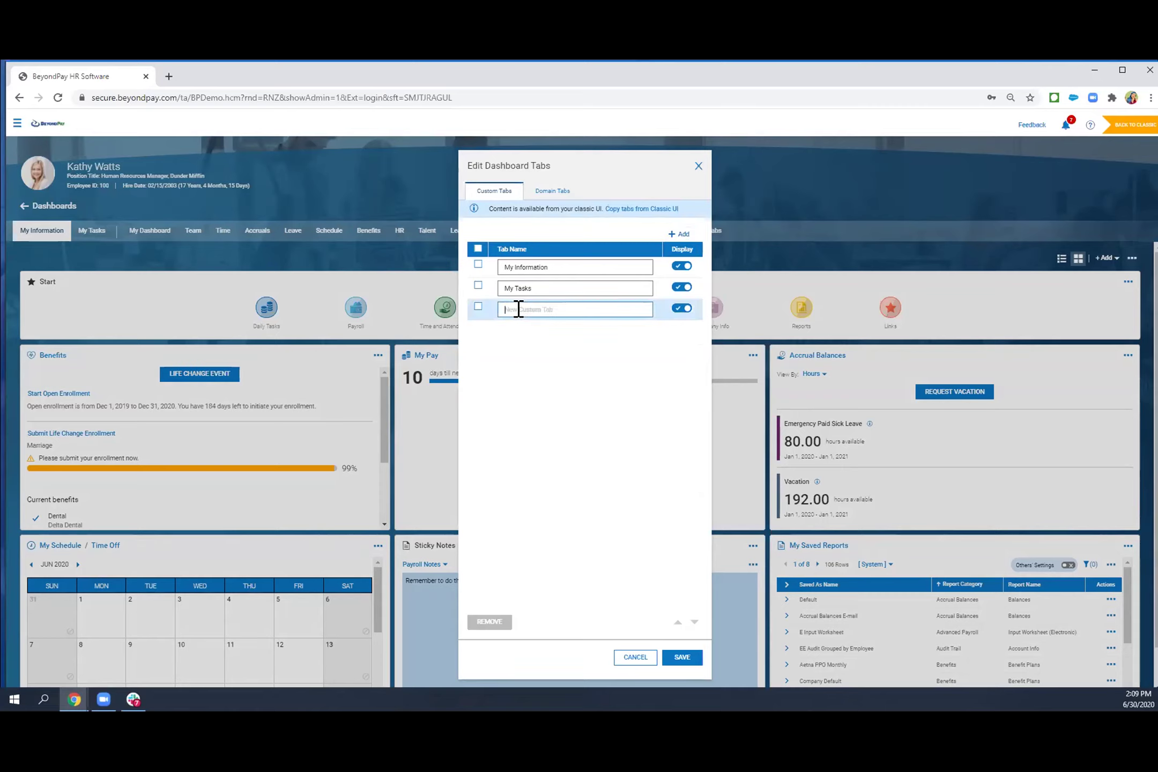
text(My Reports)
click(686, 658)
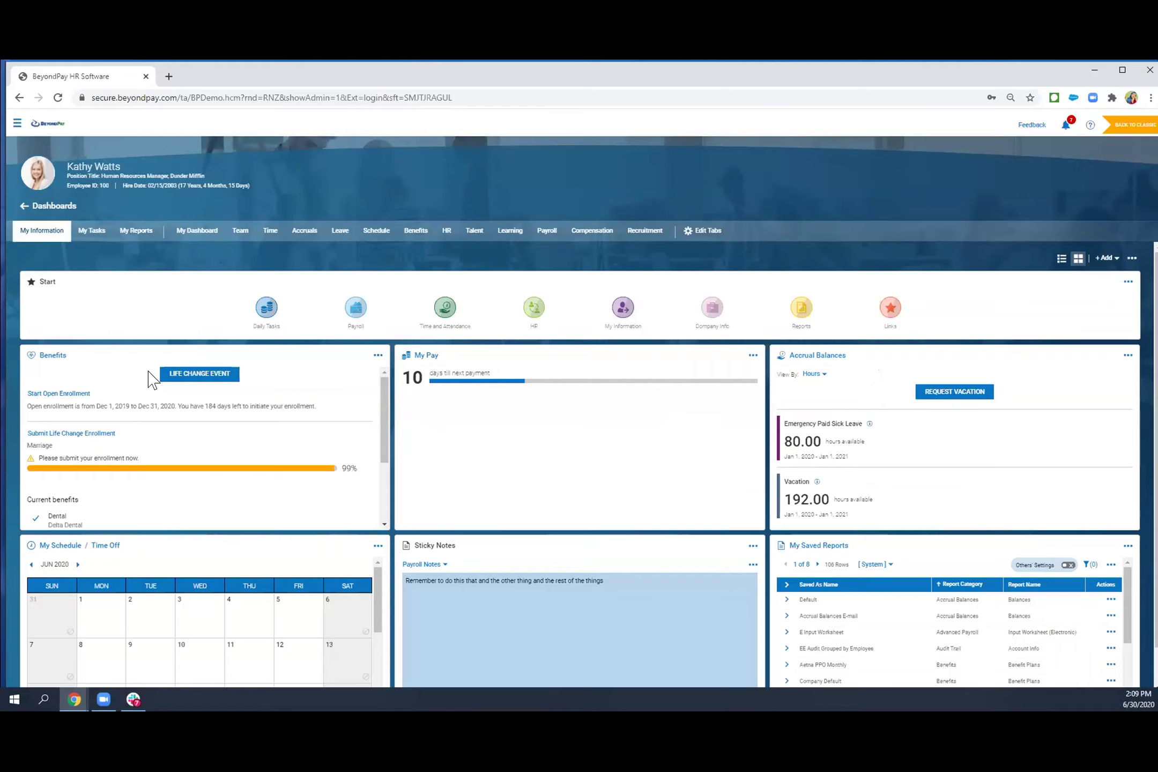
Step: View the My Tasks dashboard, then open the My Reports dashboard and start adding reports or charts to it
click(84, 237)
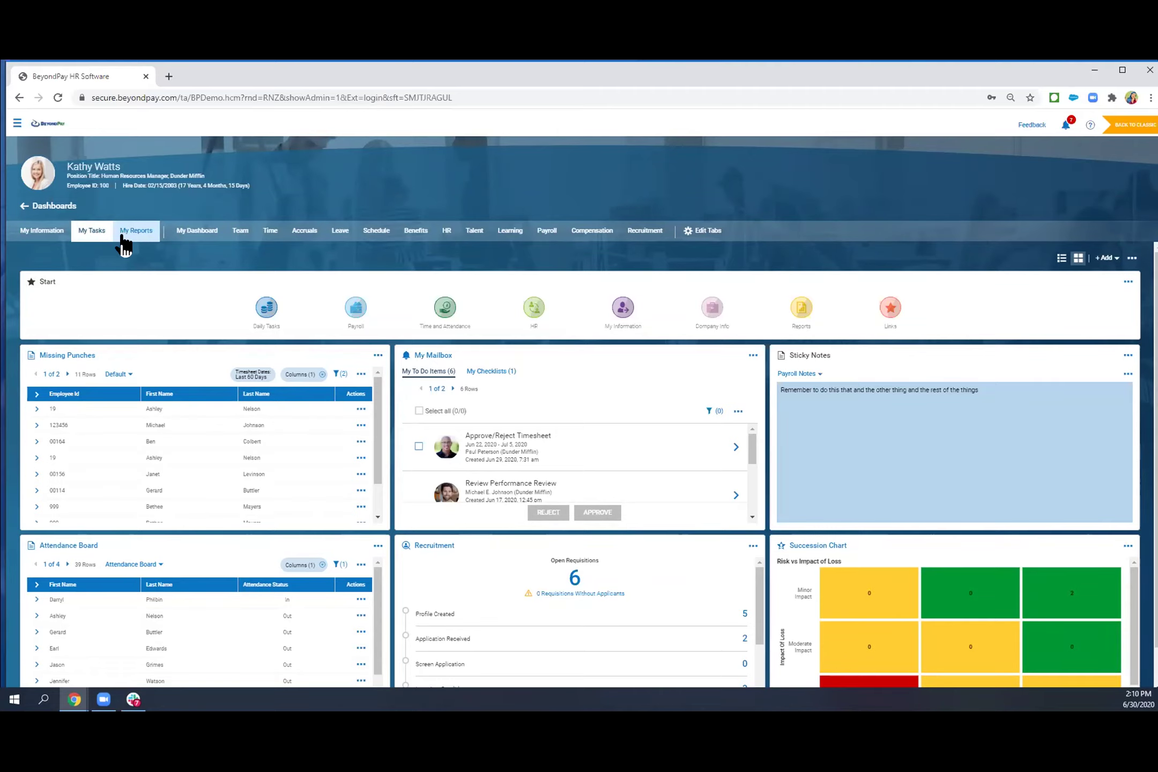
click(125, 246)
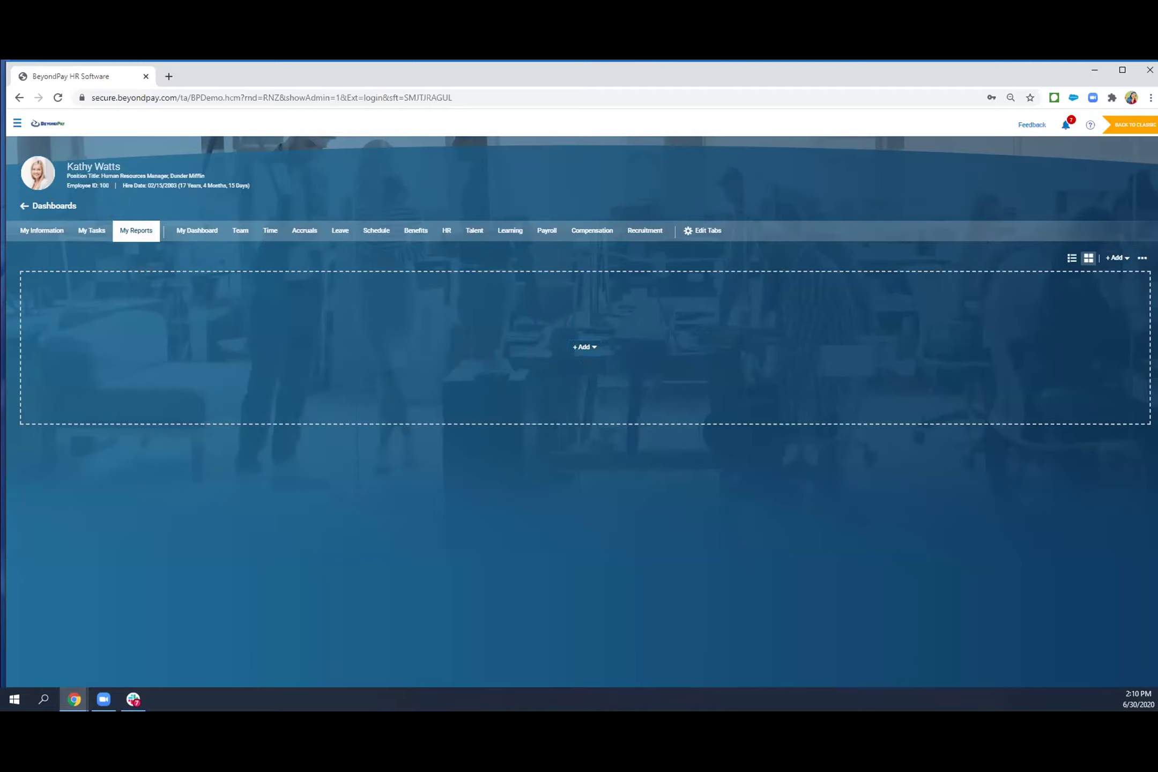
click(1115, 259)
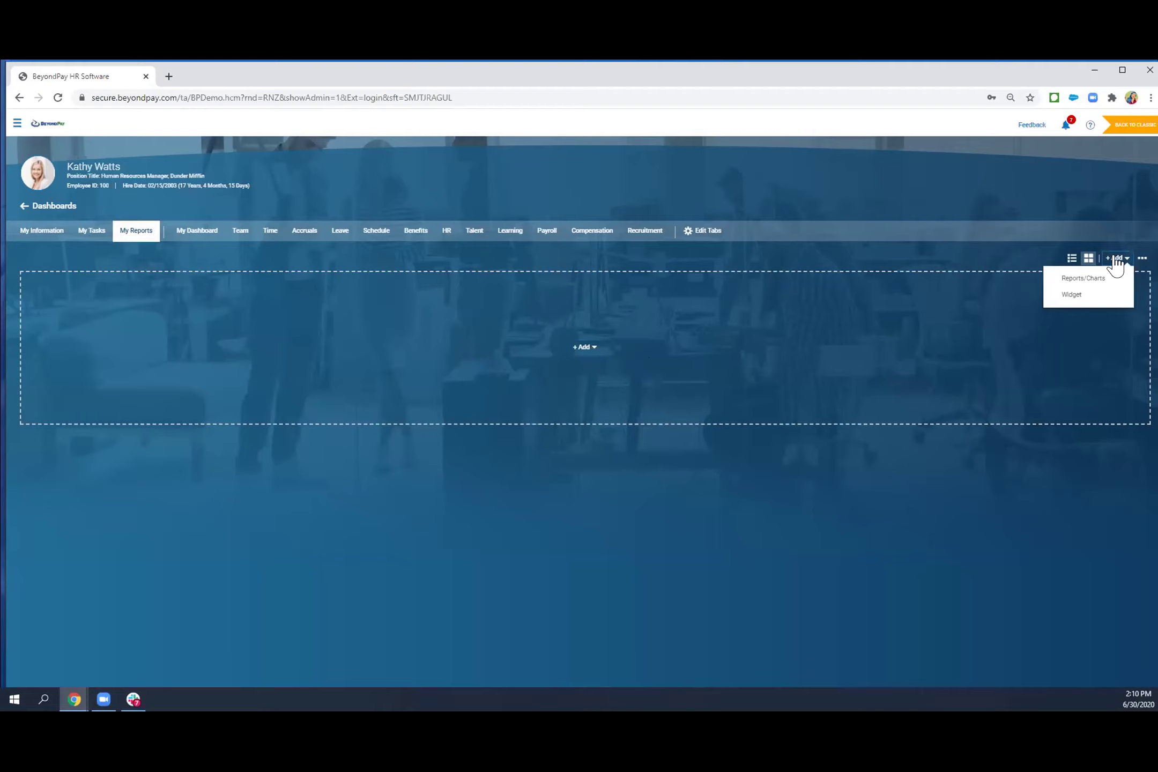
click(1077, 284)
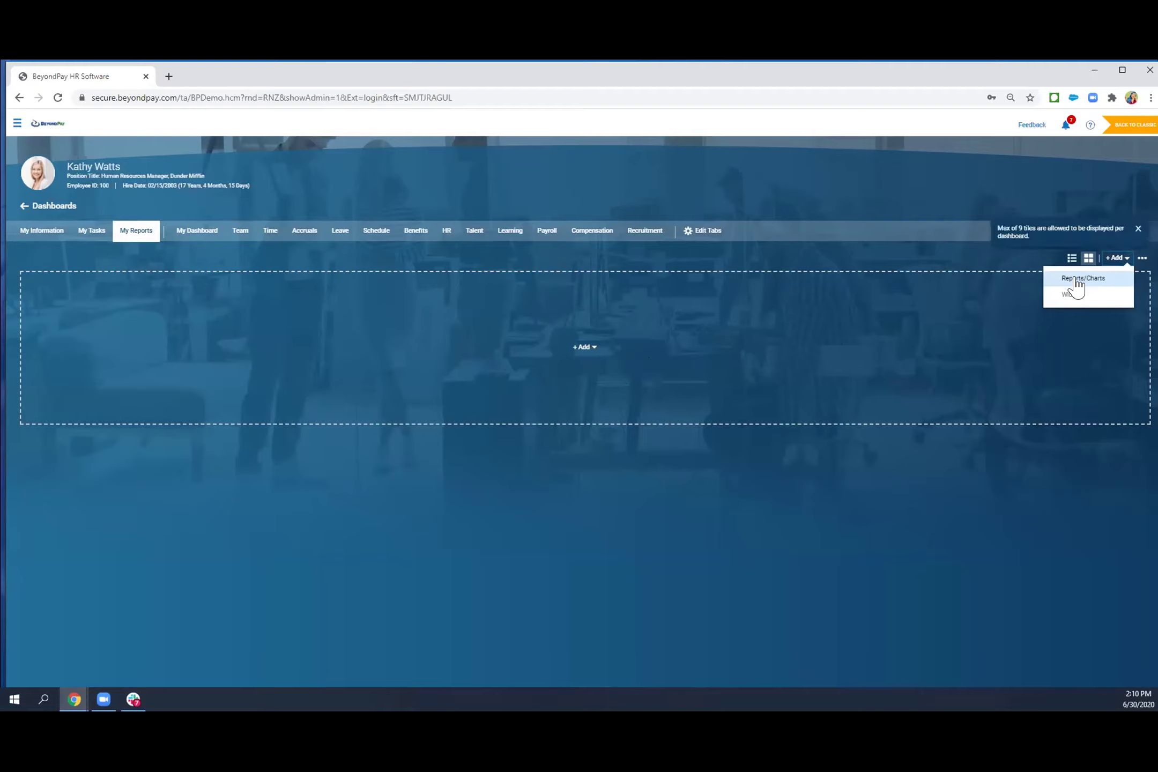
click(1076, 284)
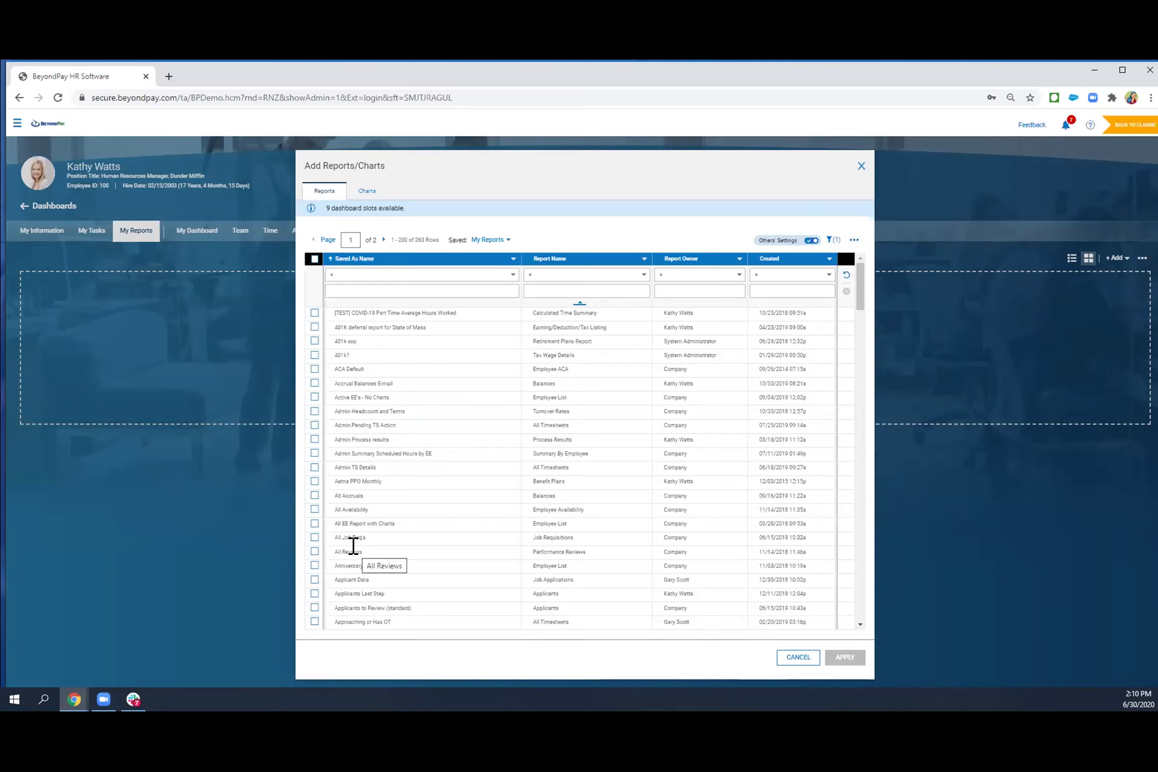
Step: Select the saved report "Checklist Items Not Complete" created 05/14/2020 for the My Reports dashboard
scroll(351, 543, down, 3)
scroll(354, 550, down, 2)
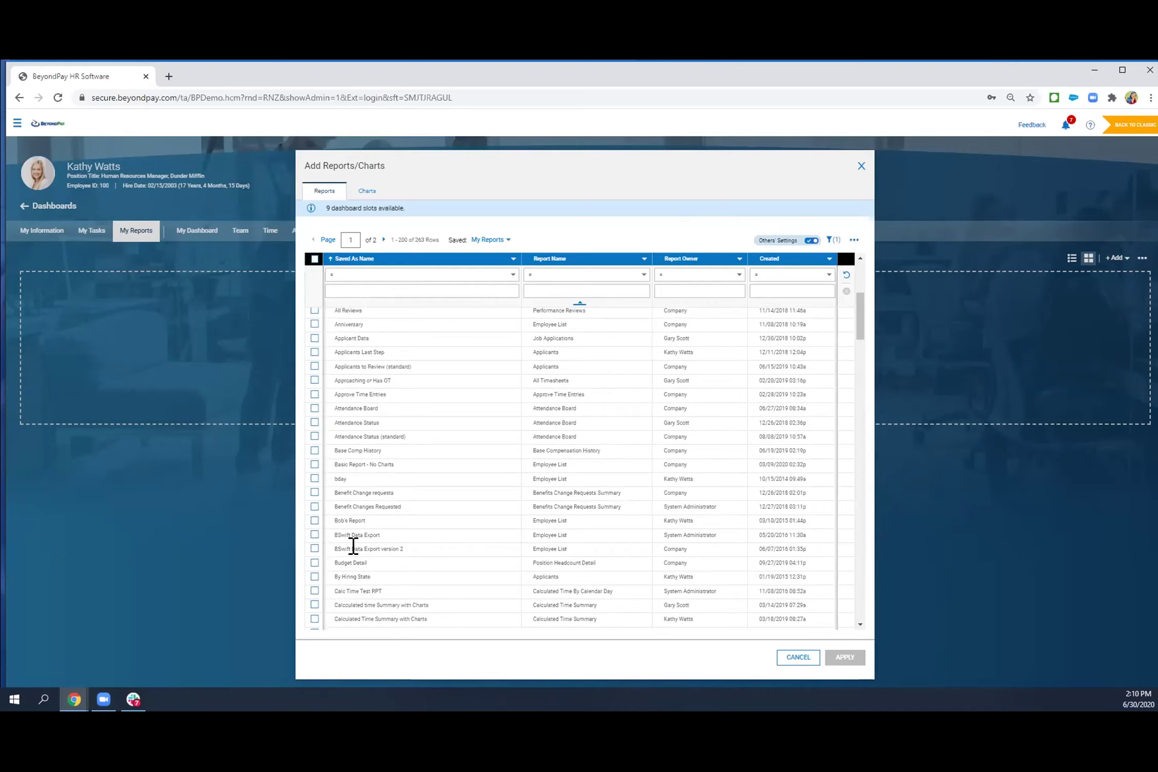
scroll(370, 531, down, 1)
scroll(370, 531, down, 1)
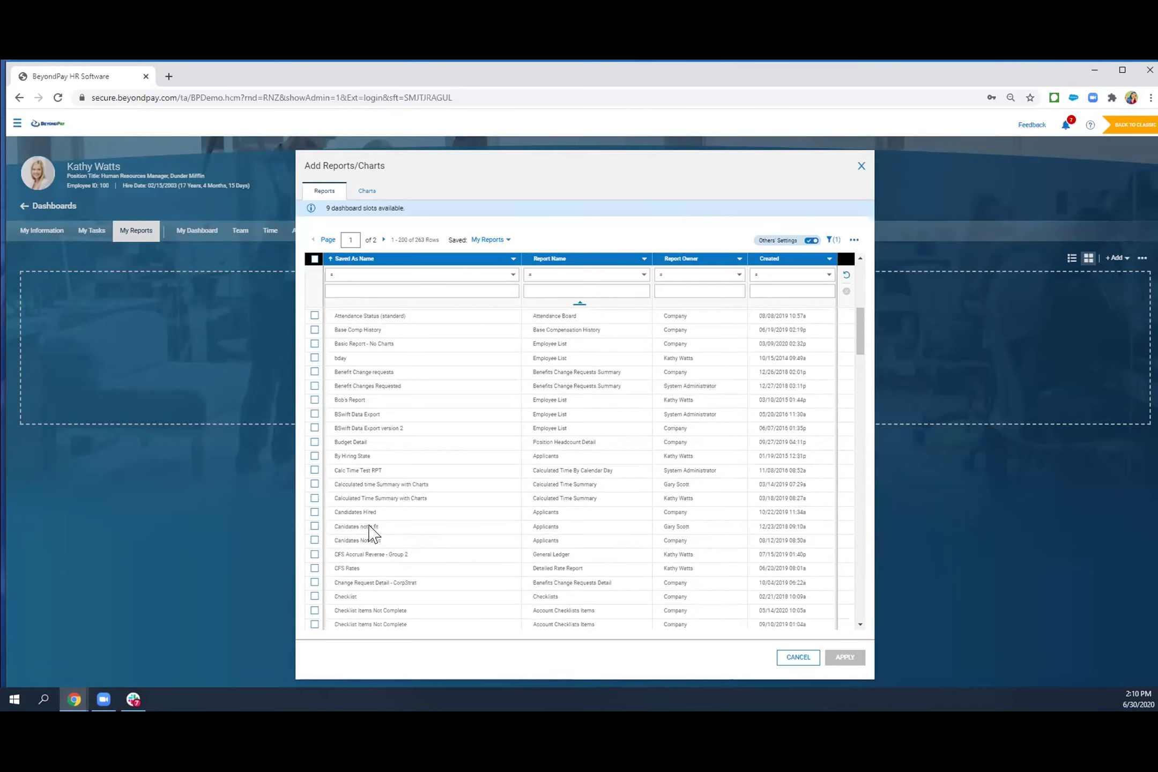
scroll(369, 528, up, 3)
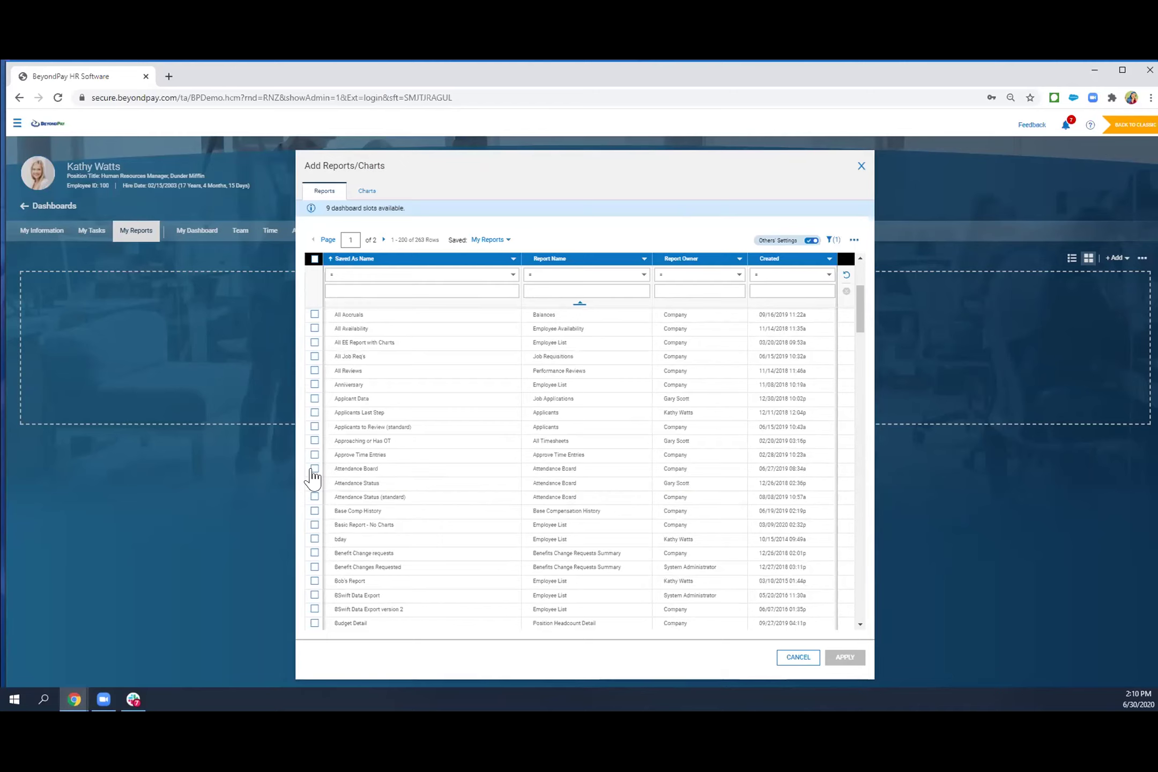
scroll(367, 523, down, 4)
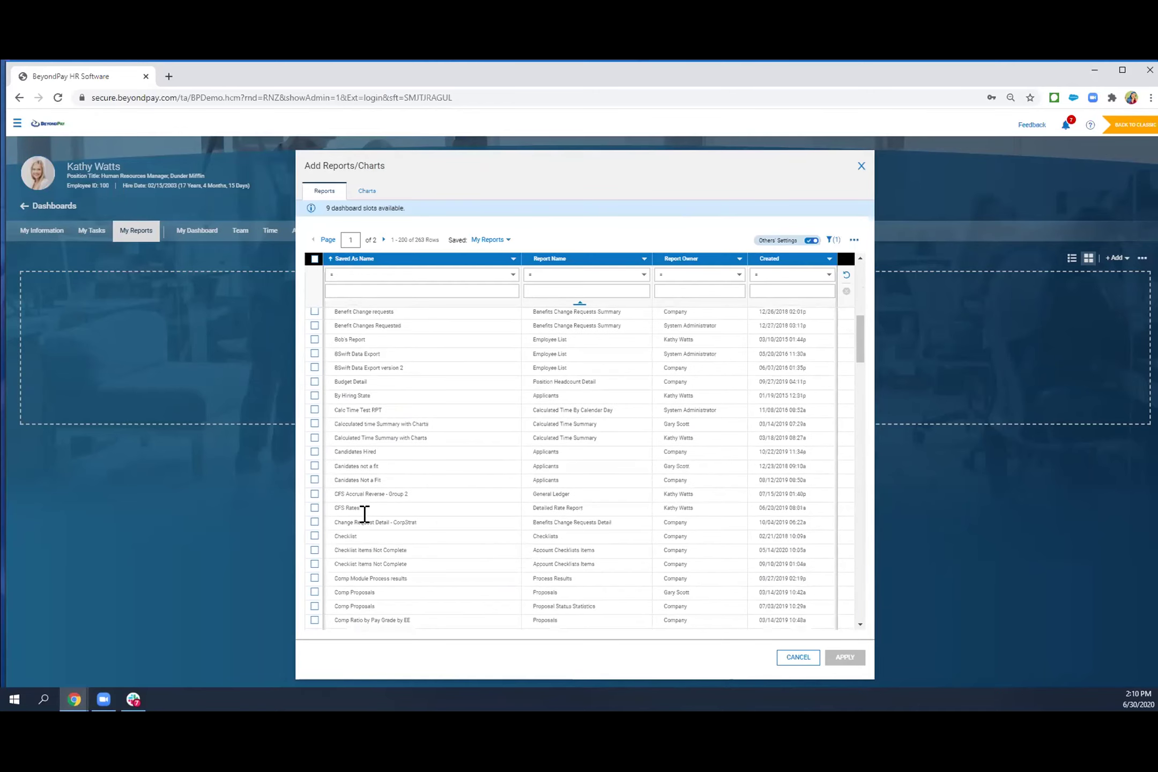
click(314, 550)
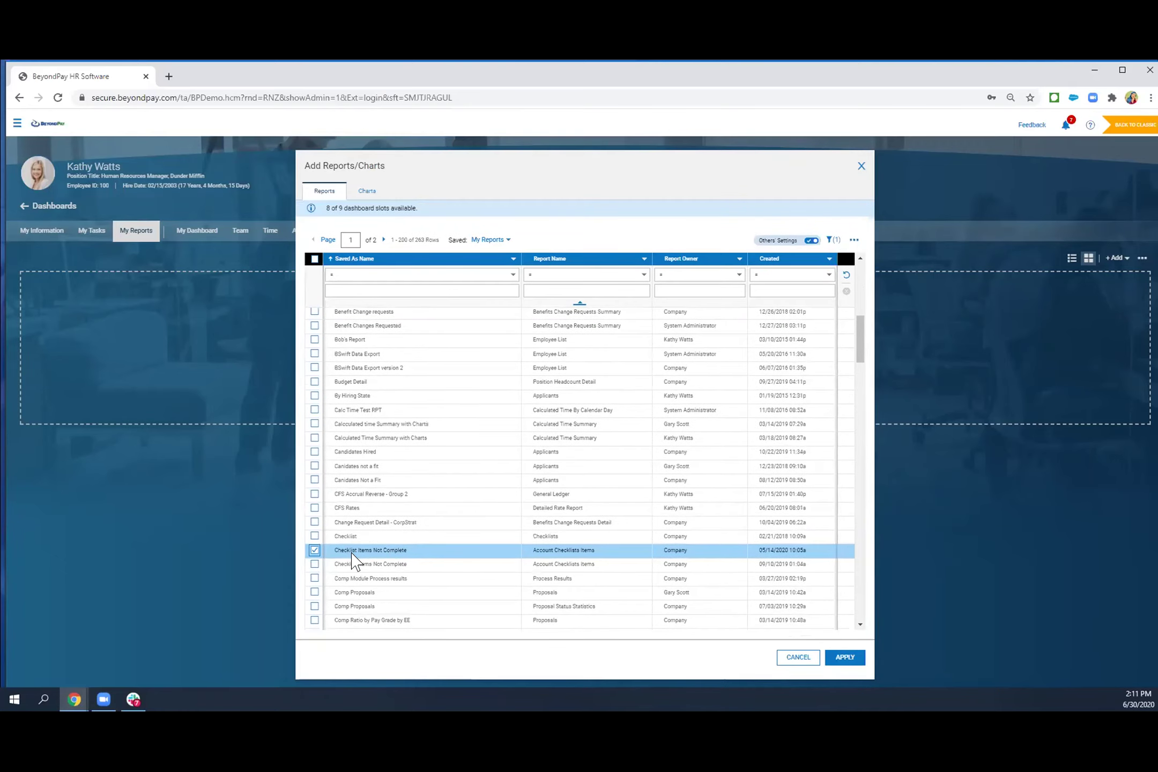
Step: Also select the saved "Current Timesheets" report and apply the chosen reports to the My Reports dashboard
scroll(351, 558, down, 5)
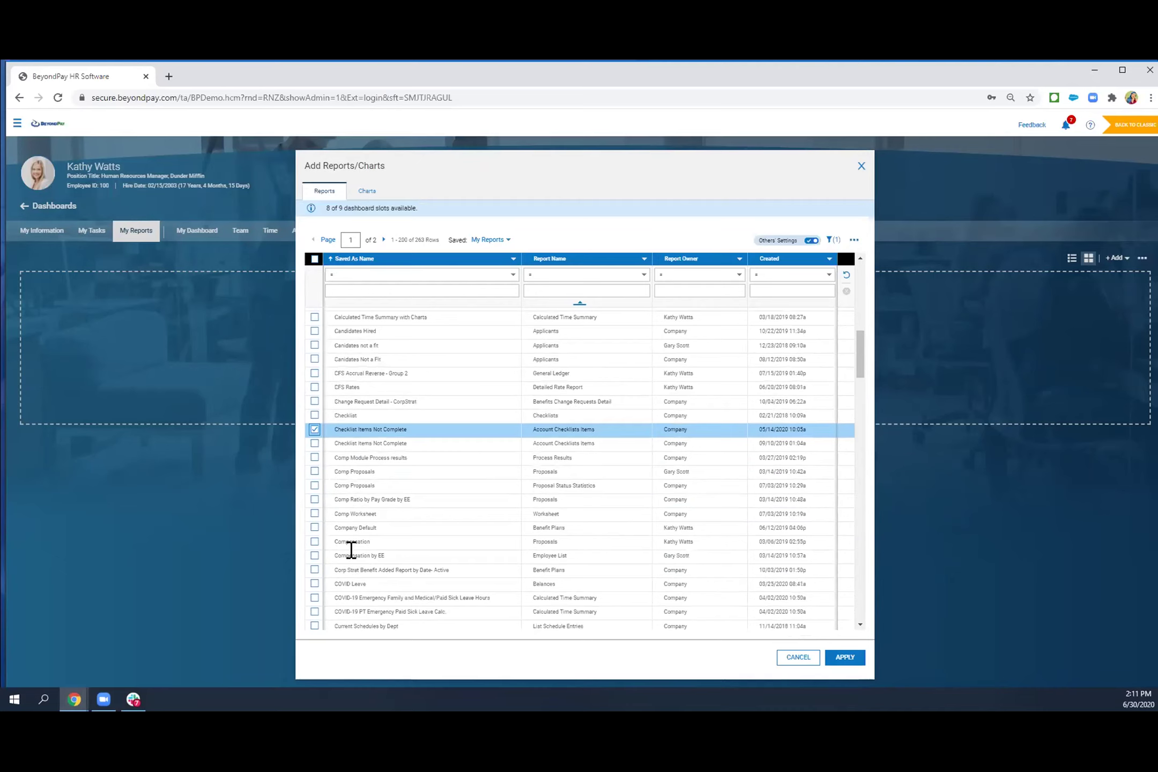
scroll(352, 552, down, 3)
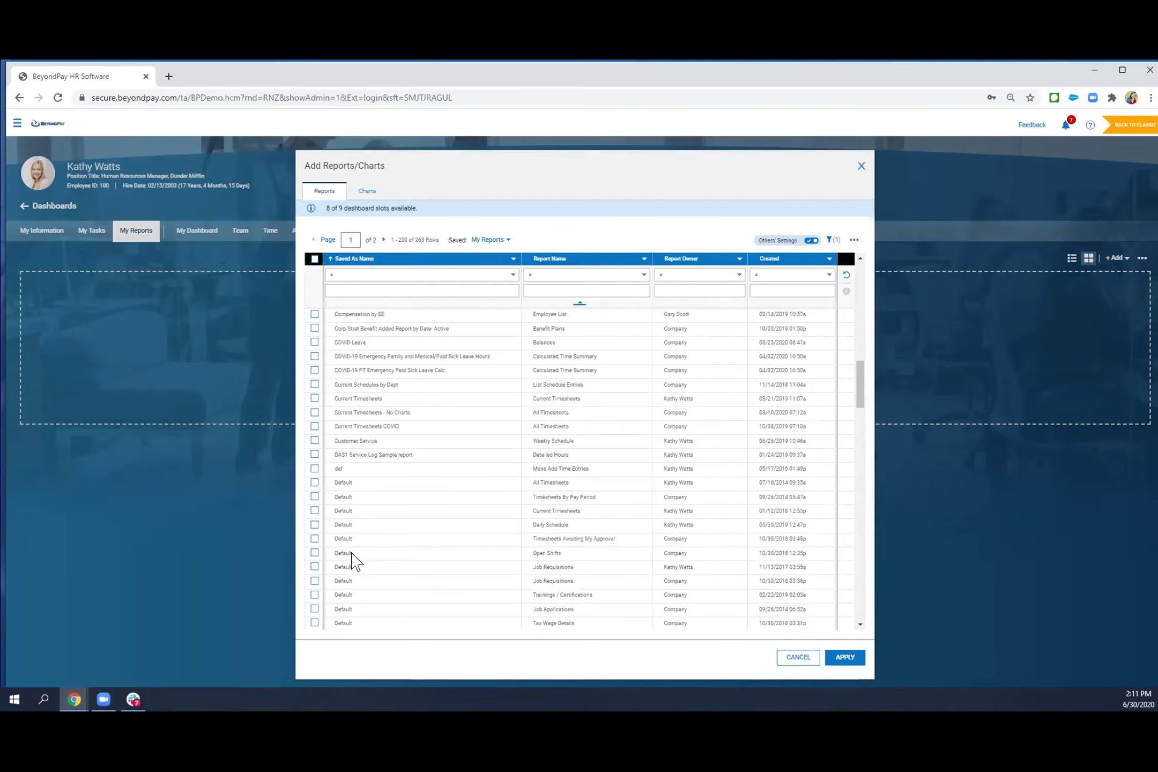
scroll(353, 560, down, 3)
scroll(353, 561, up, 3)
click(314, 398)
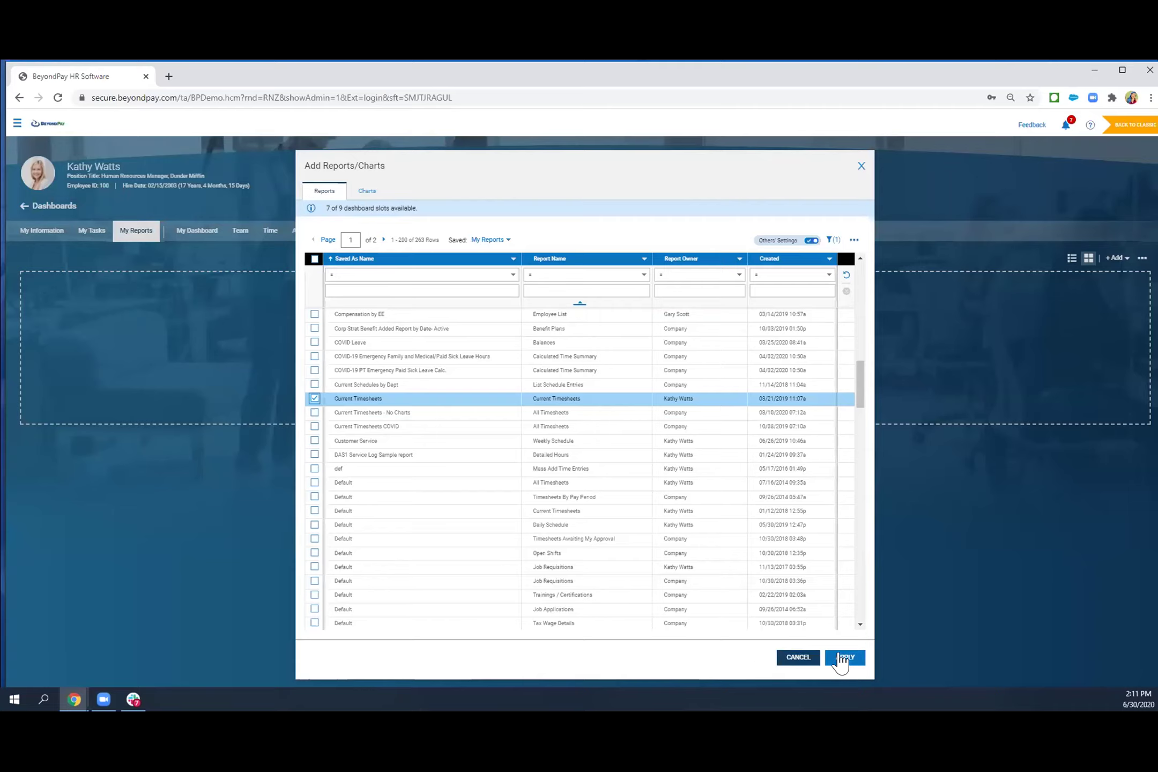
click(845, 659)
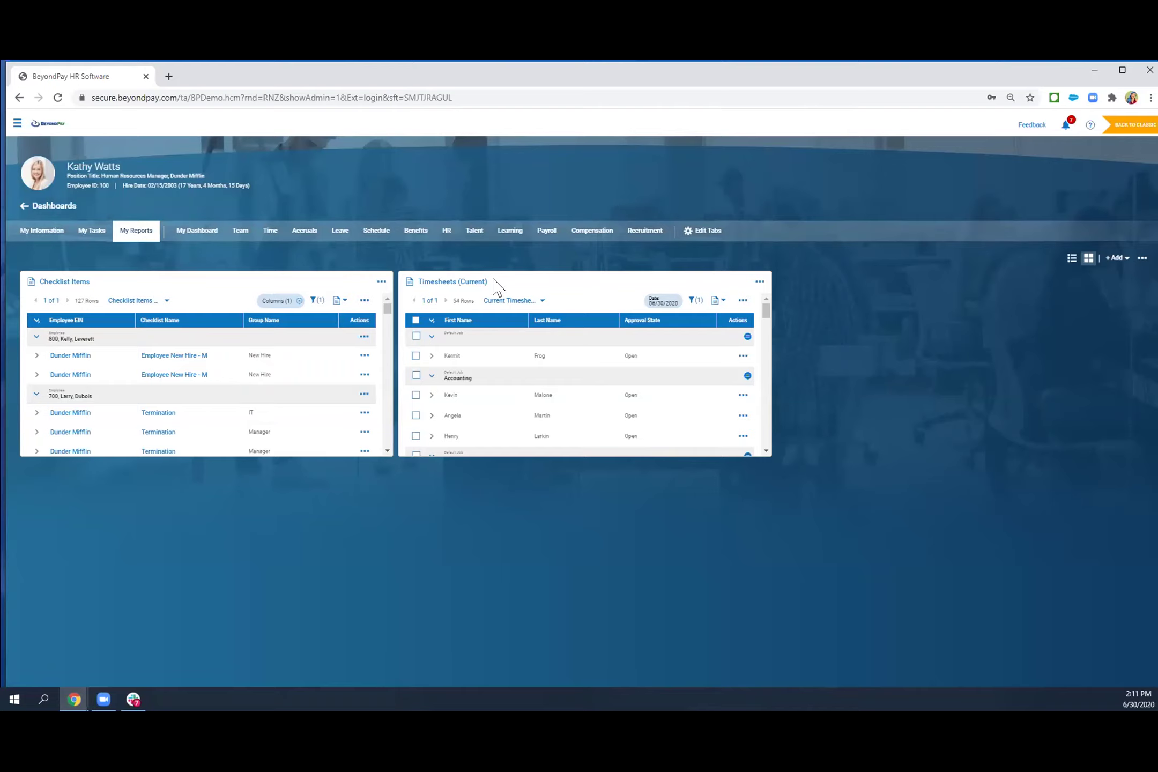
Step: Expand the first employee under Accounting in the Timesheets (Current) report and review the timesheet details
drag(492, 280, 416, 278)
click(431, 395)
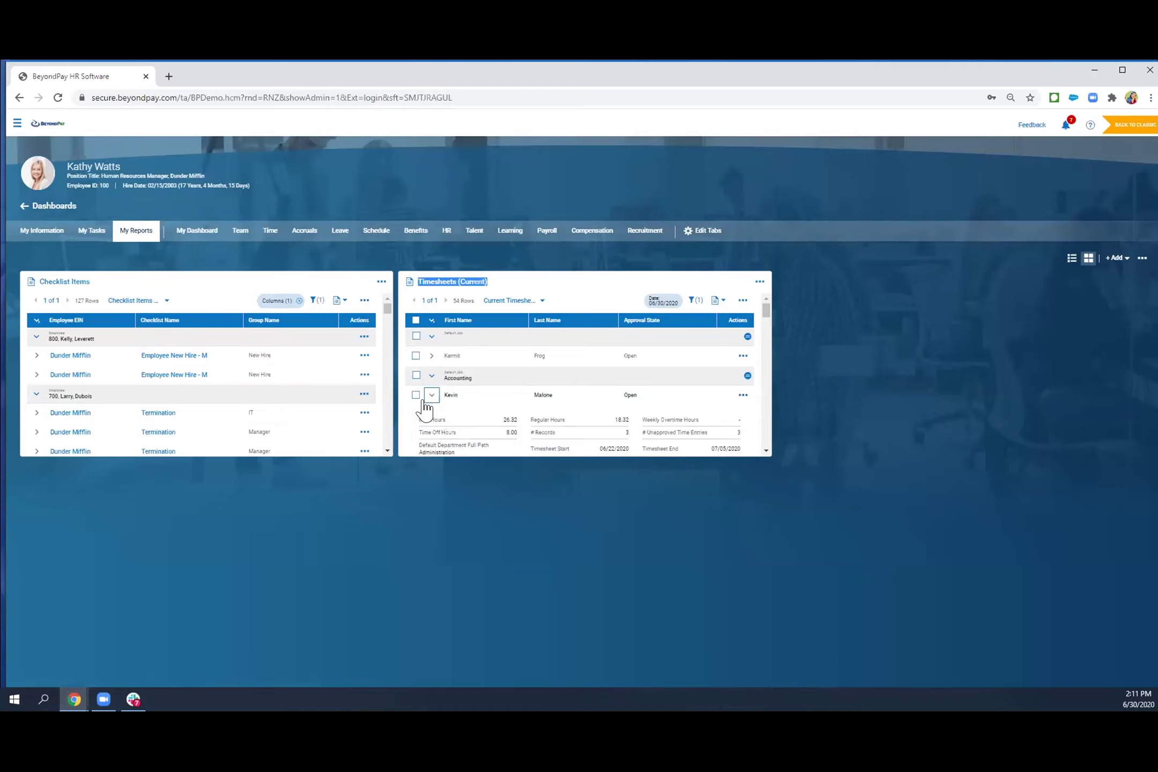
scroll(470, 432, down, 1)
scroll(513, 408, down, 2)
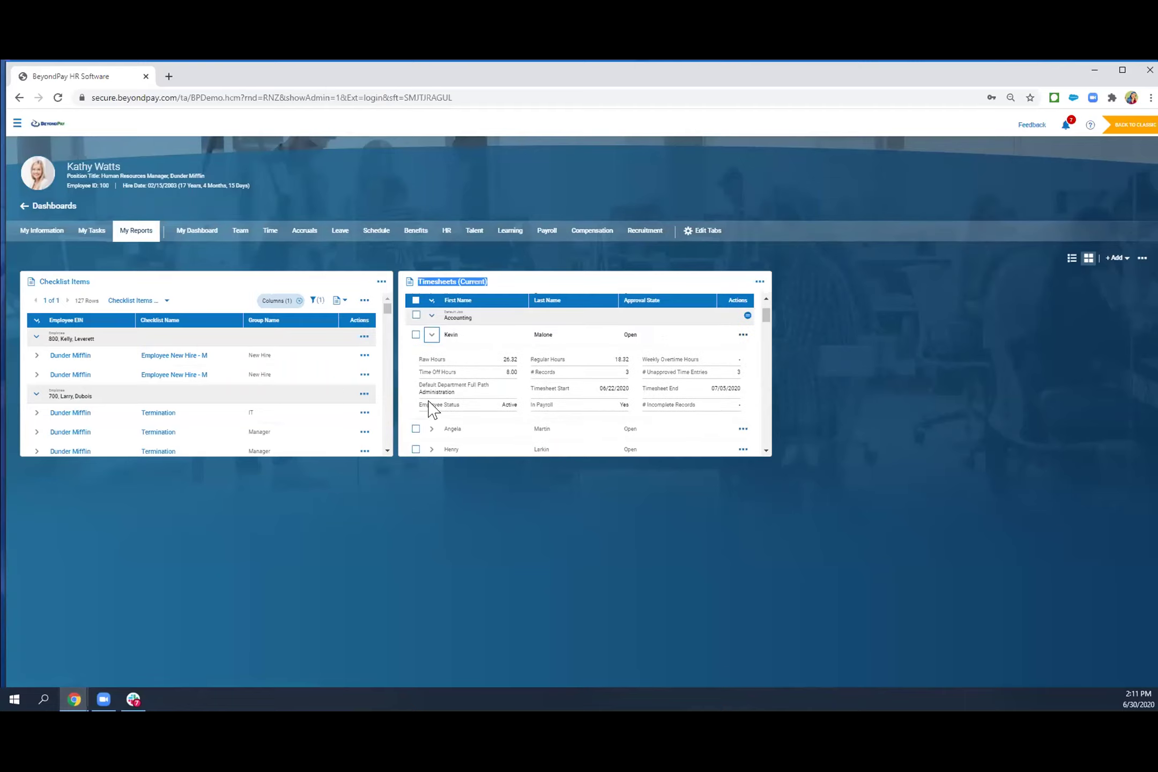
Step: Switch the My Reports dashboard to the list layout and look through the timesheet rows
click(1071, 259)
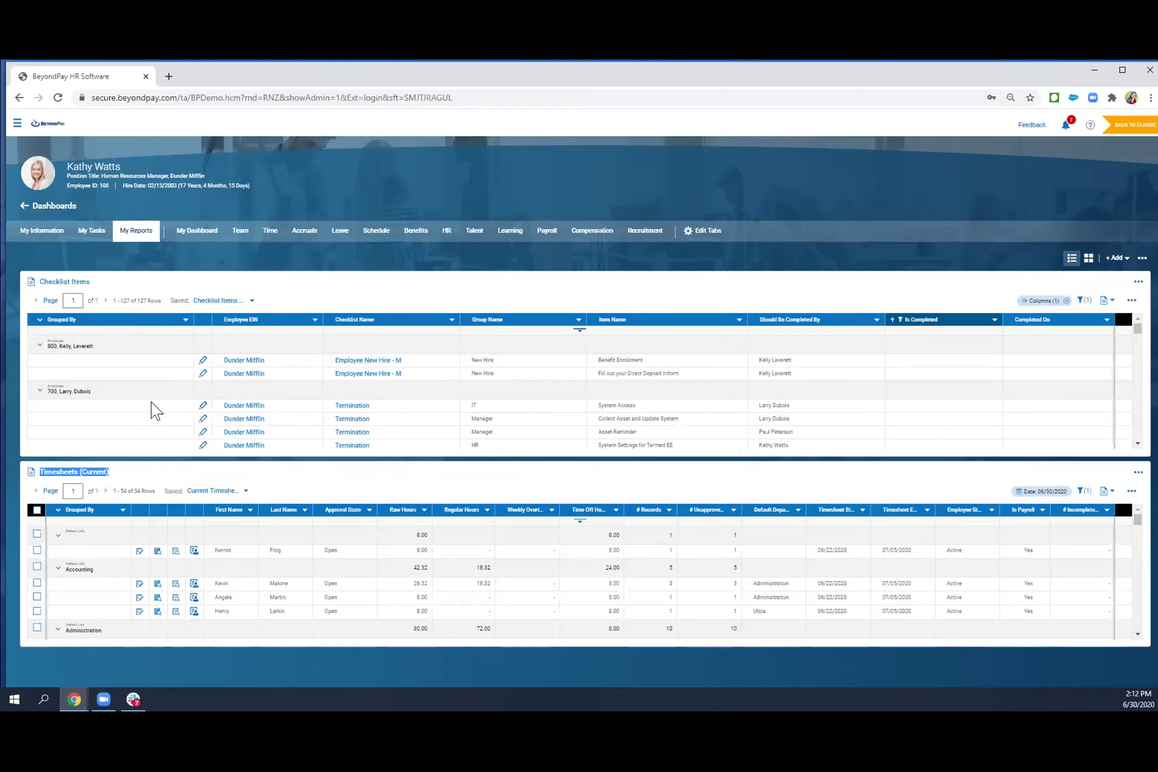
scroll(94, 615, down, 1)
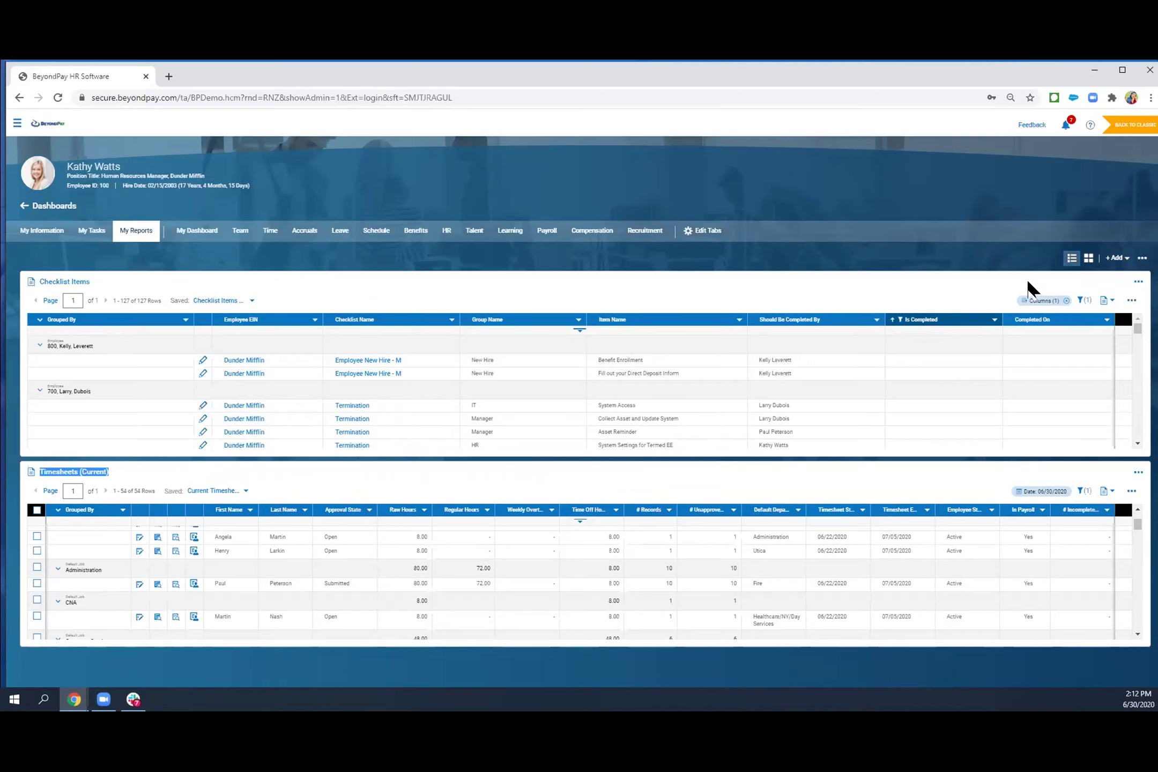
Step: Switch My Reports to the tile layout and examine the first Accounting timesheet's details and the first checklist item's available actions
click(1087, 260)
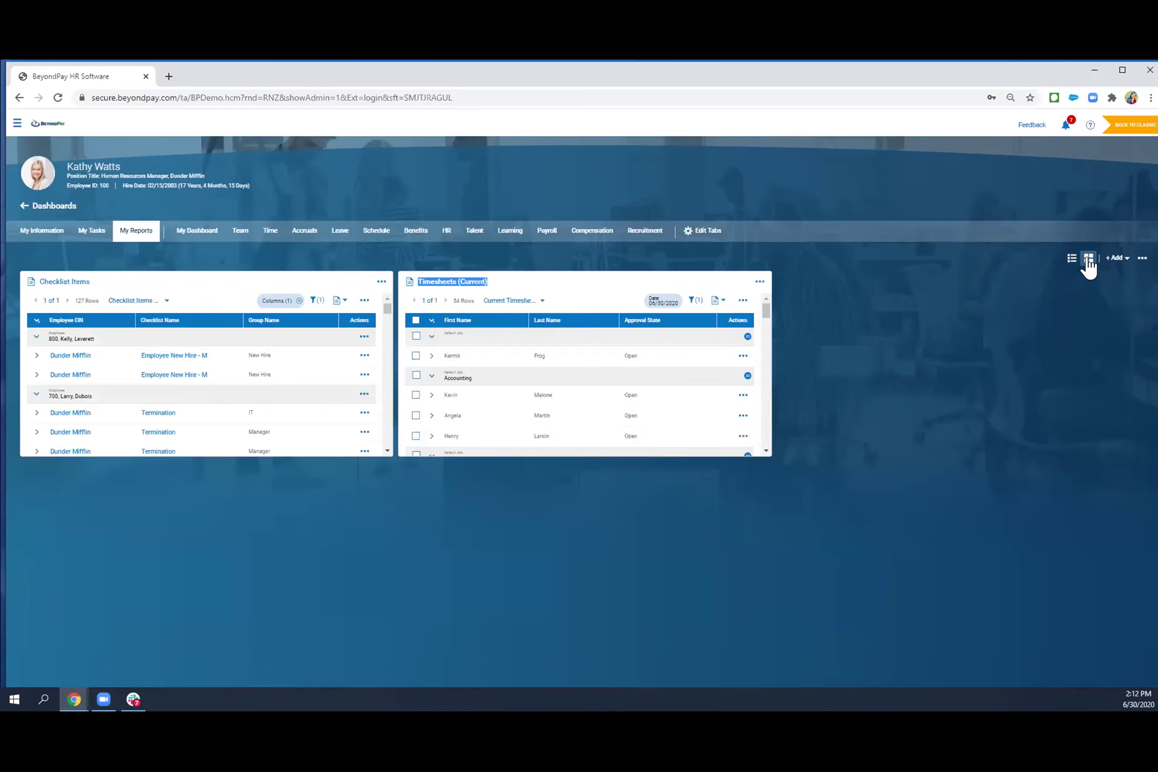
click(431, 395)
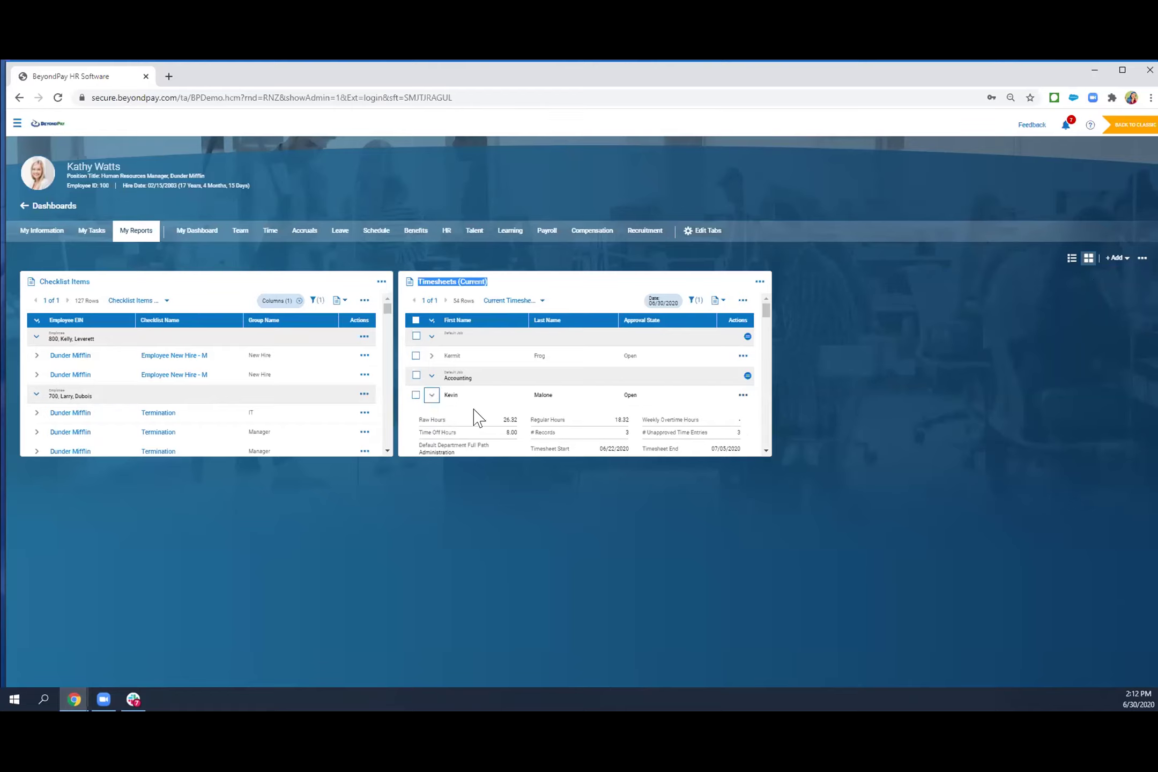
scroll(473, 413, down, 1)
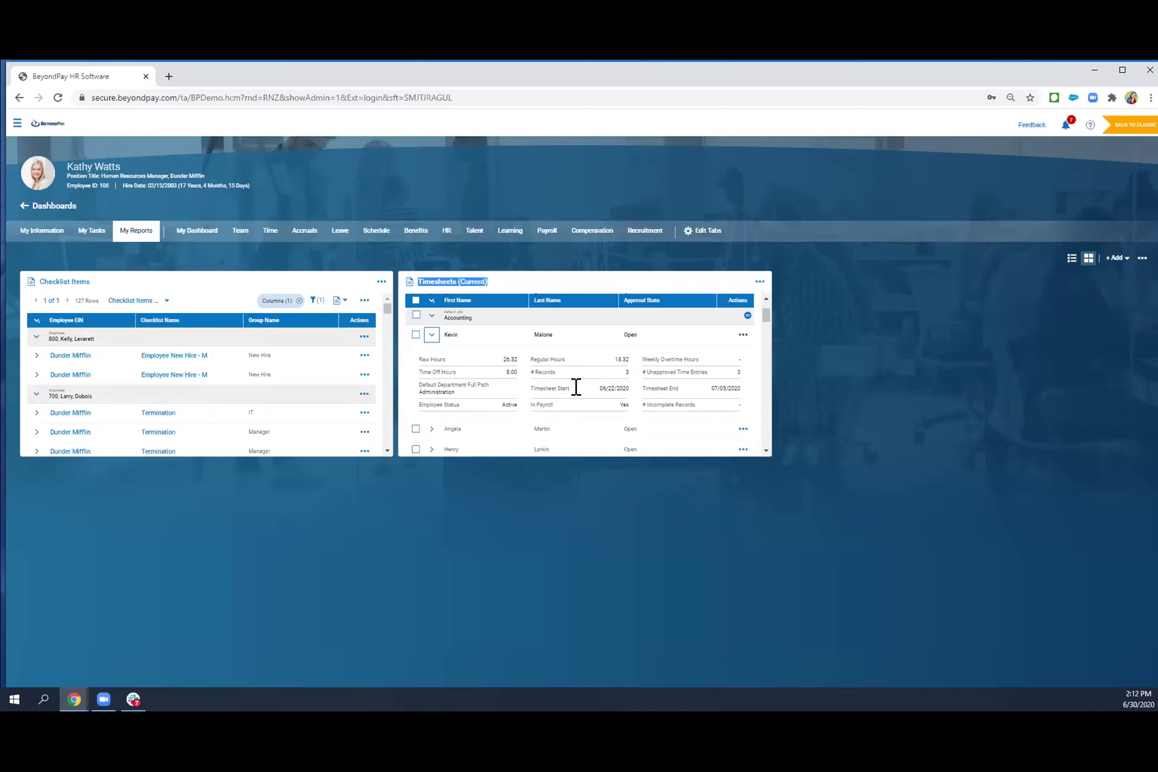
click(431, 335)
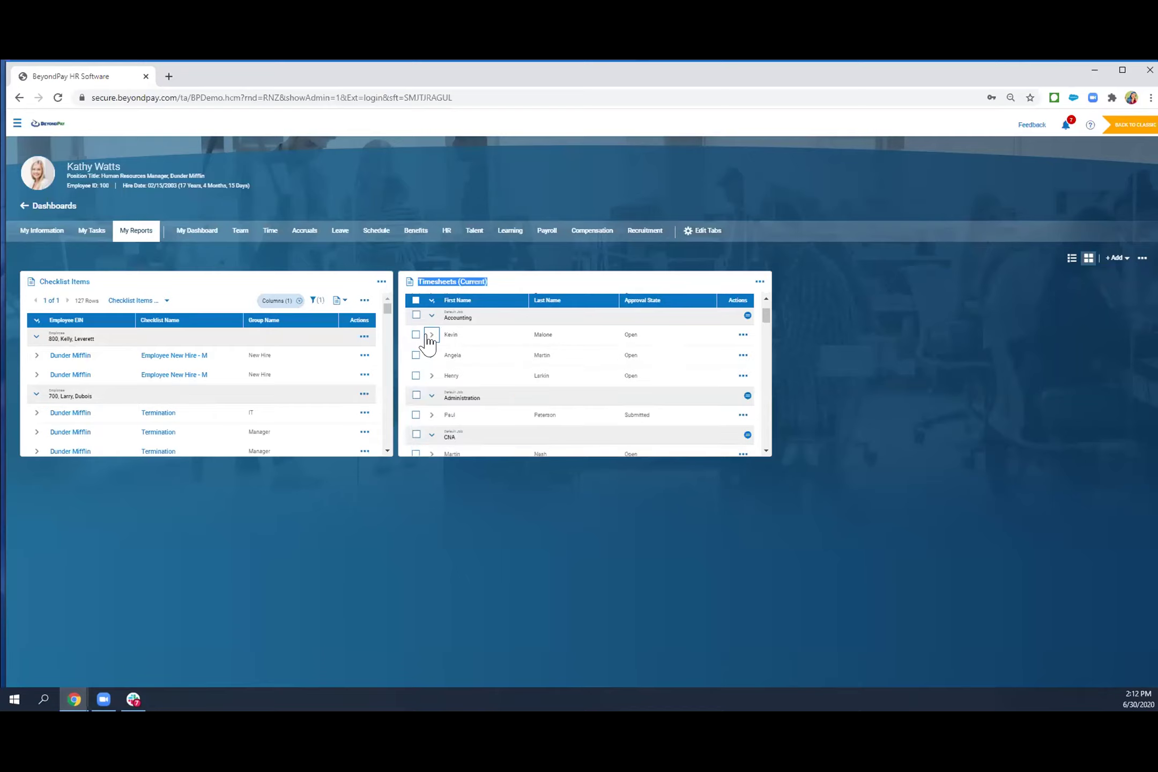
click(362, 356)
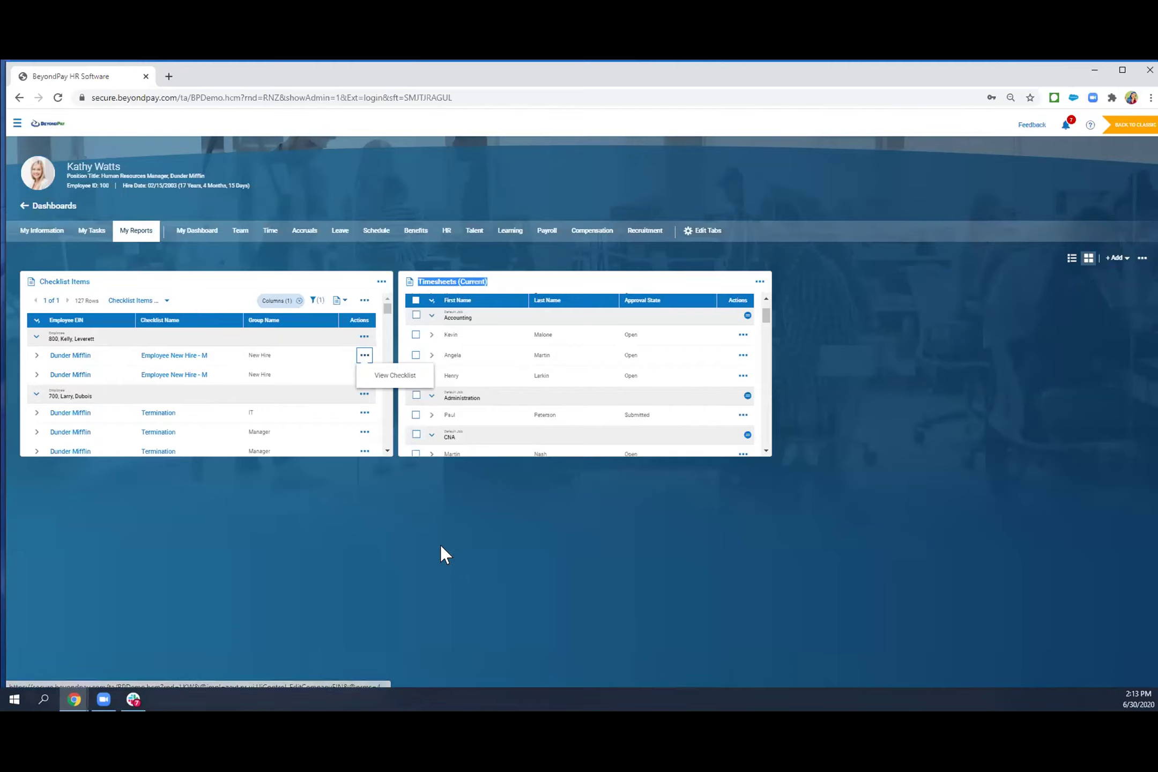
Step: Add the "Exceptions by Day" horizontal bar chart saved as My Exceptions to the My Reports dashboard
click(1116, 259)
click(1118, 263)
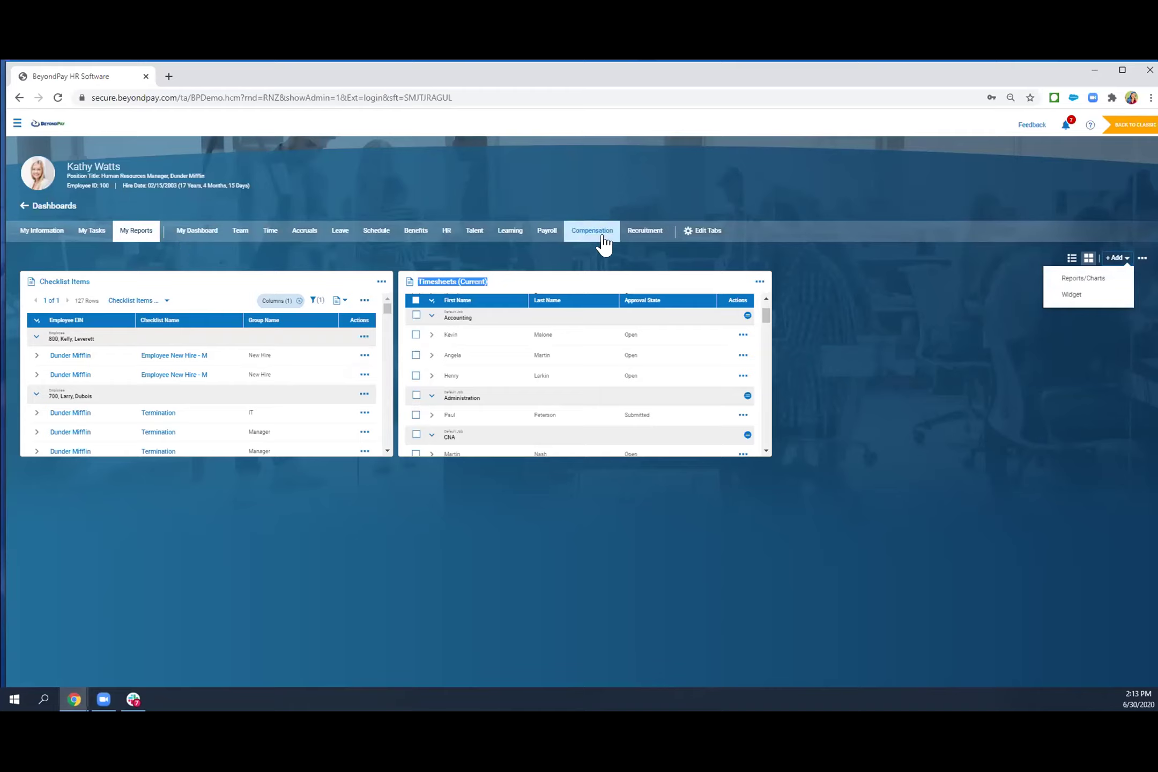
click(1094, 281)
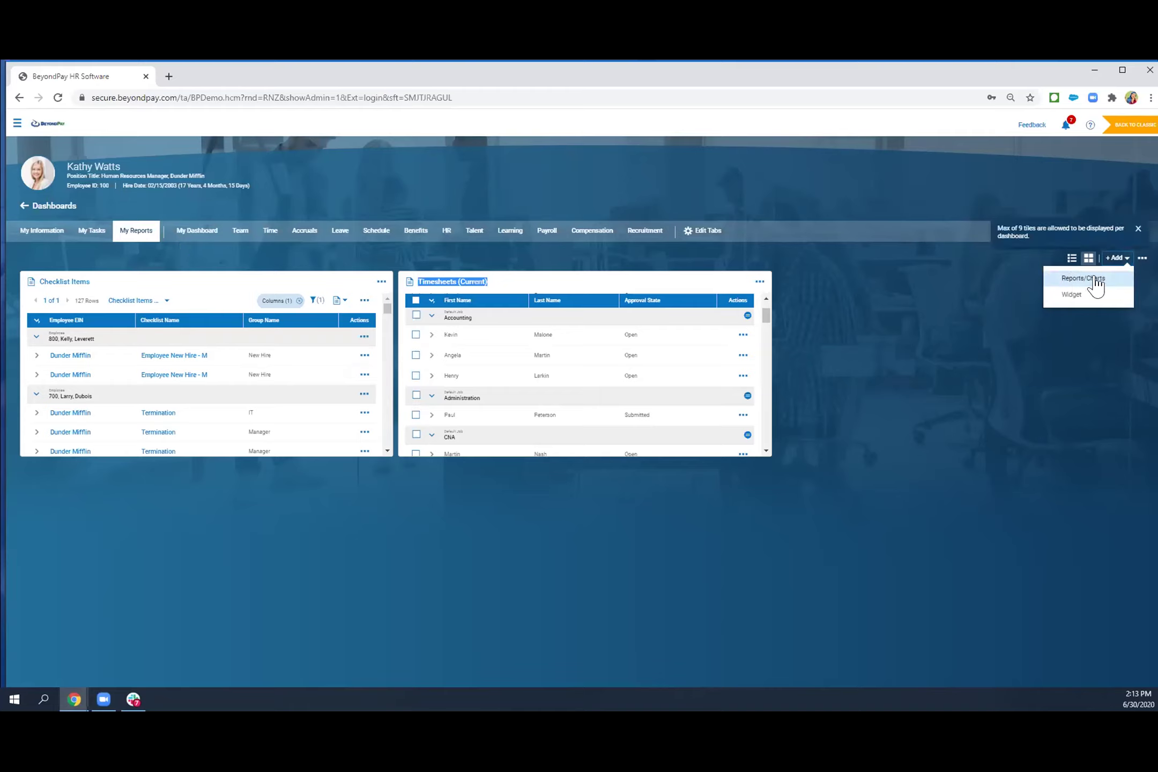
click(1095, 279)
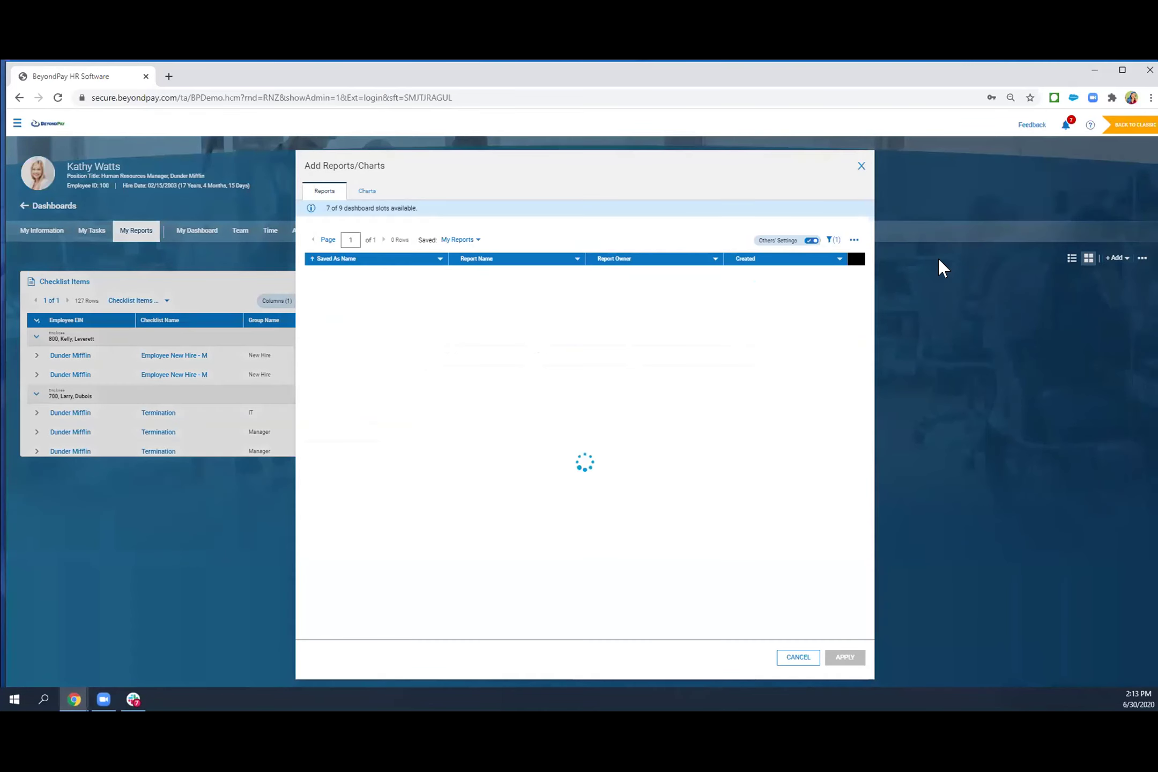
click(366, 193)
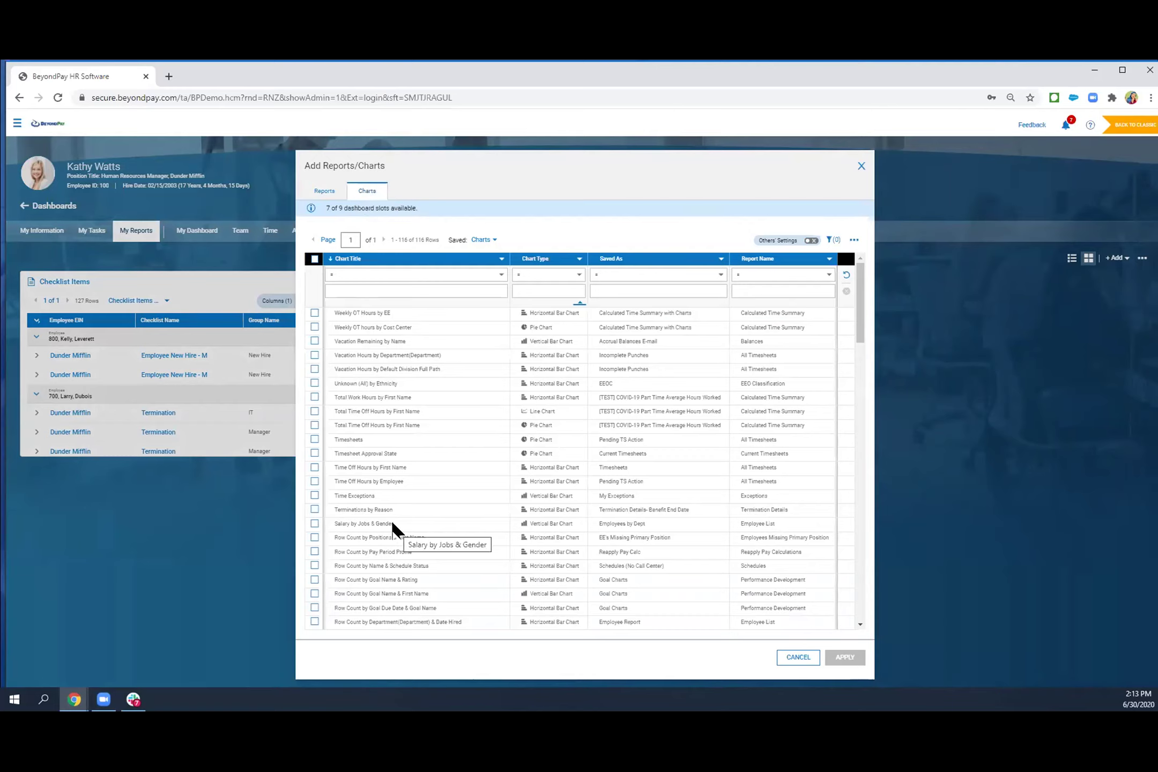
scroll(362, 516, down, 6)
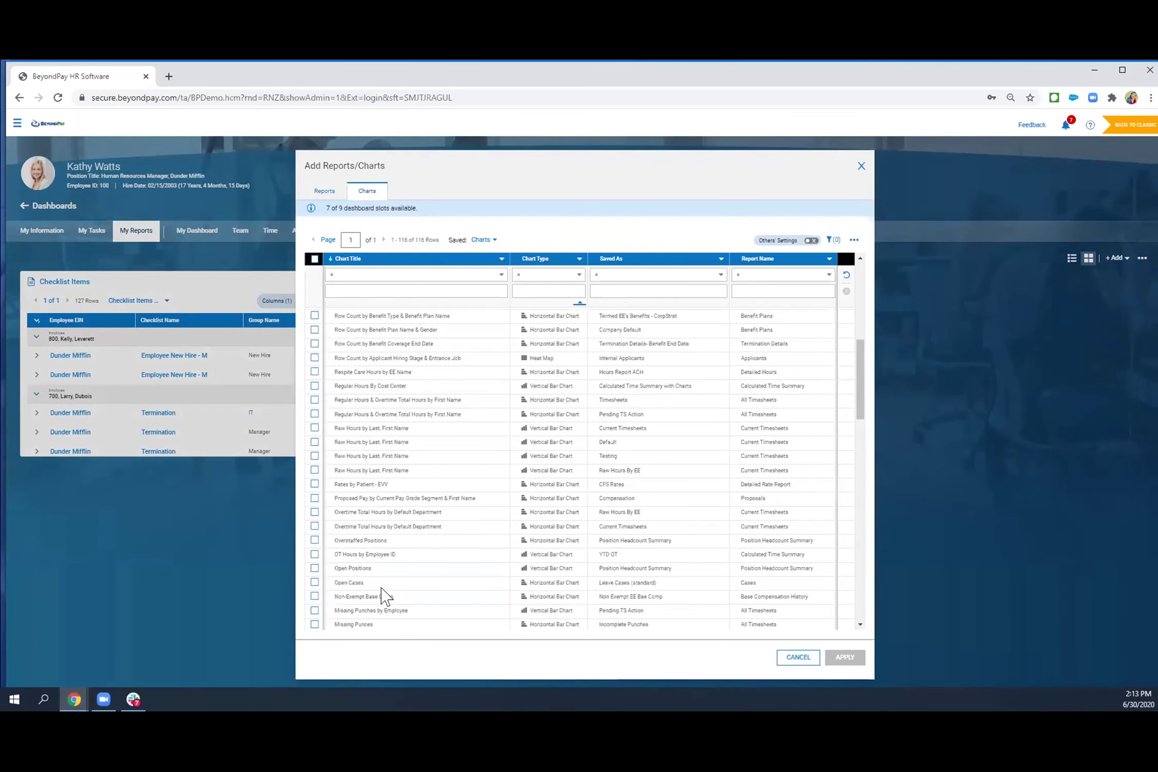
scroll(408, 566, down, 1)
scroll(357, 555, down, 1)
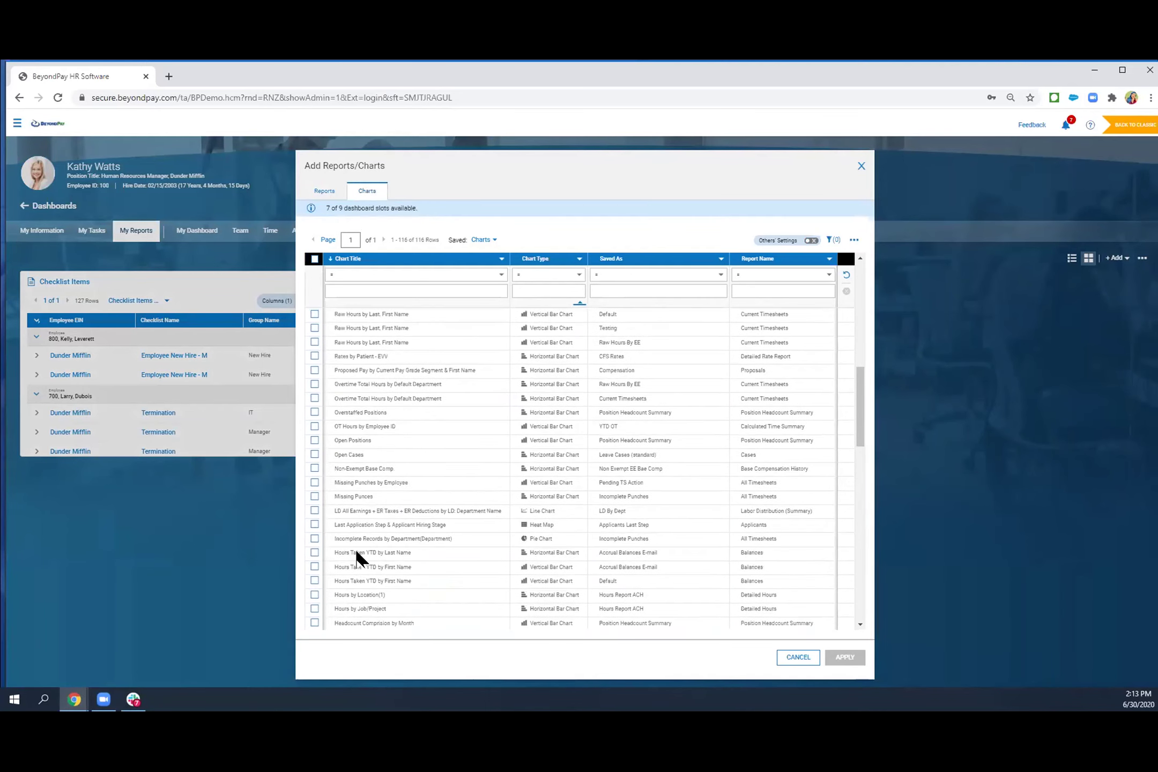
scroll(357, 555, down, 2)
scroll(354, 548, down, 2)
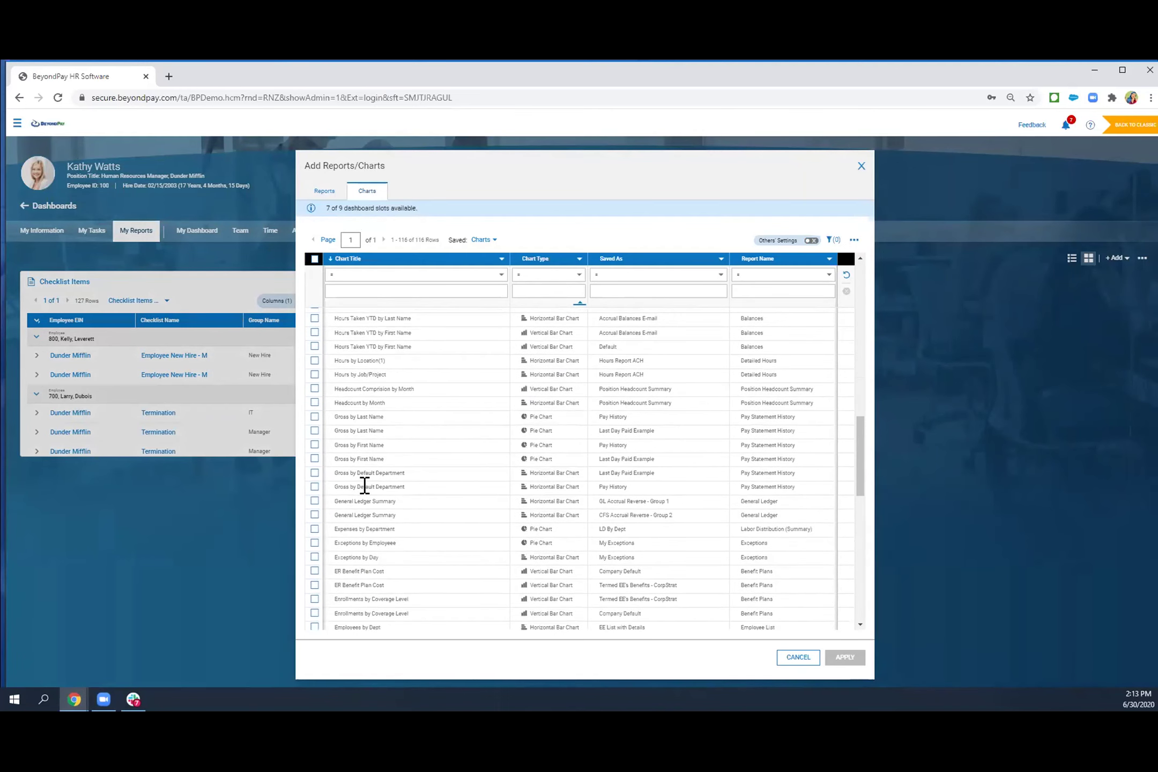
click(315, 557)
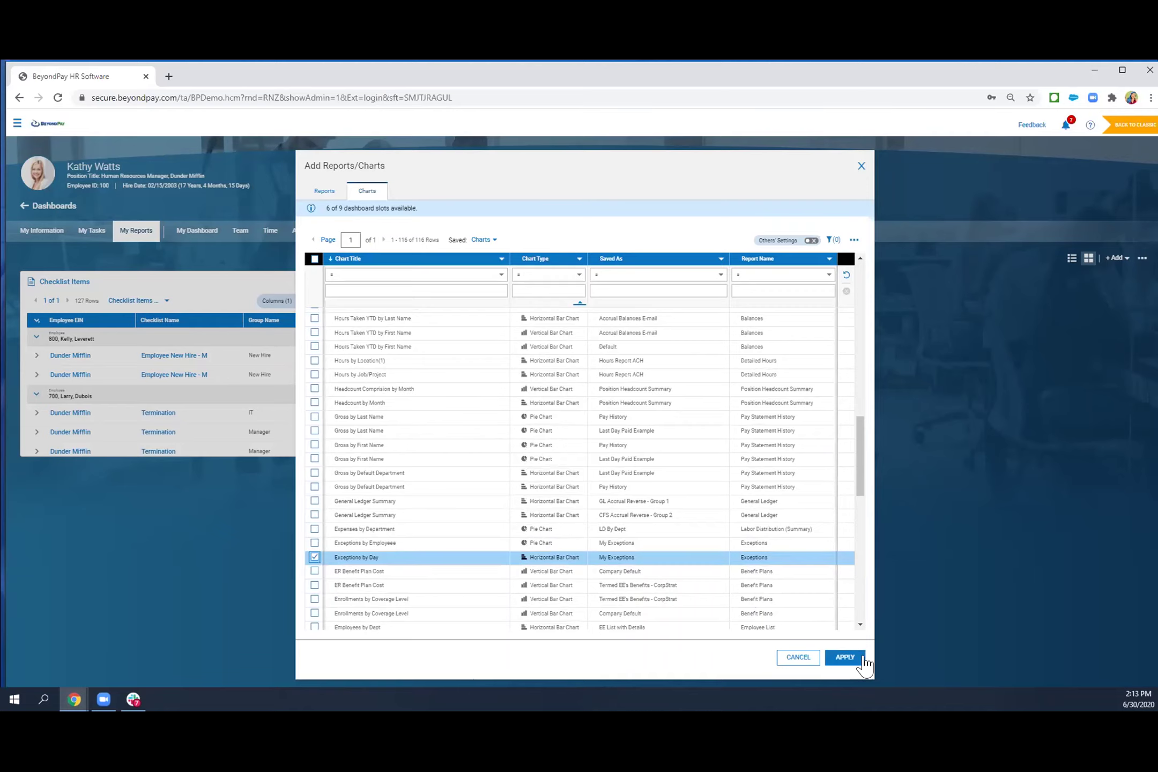
click(863, 658)
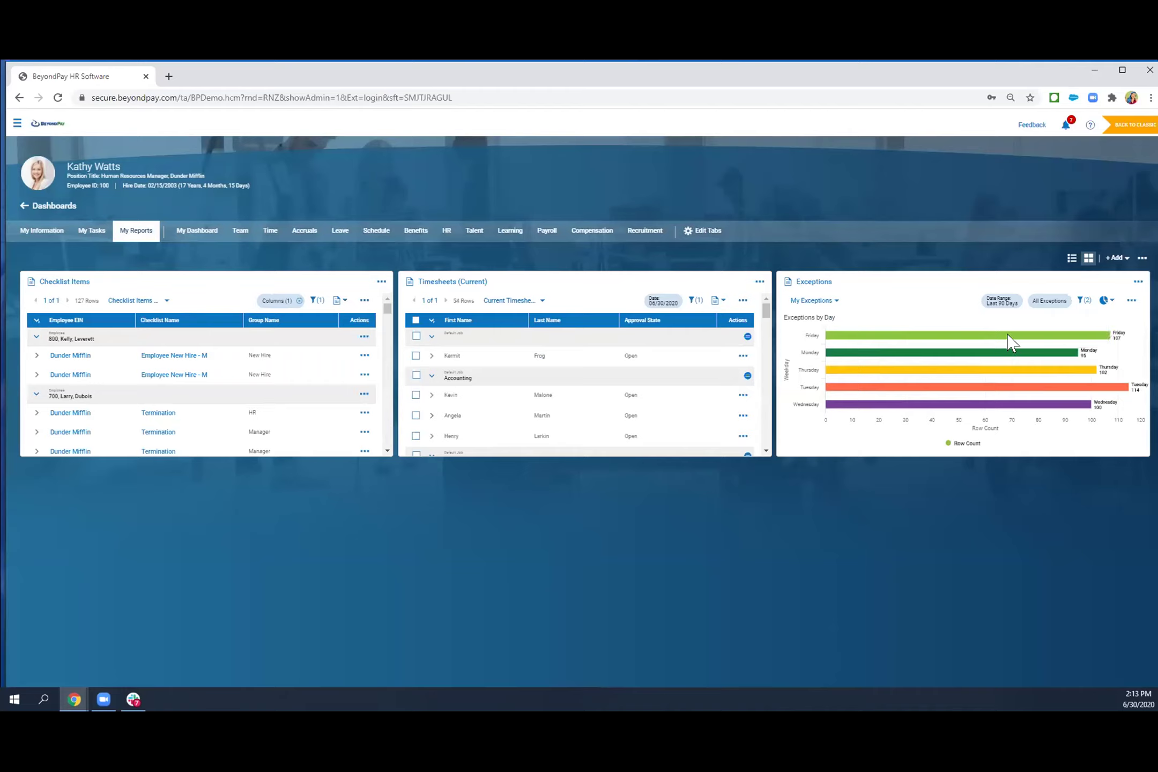
Step: Check the add options on My Reports, and look over the My Information dashboard's widgets and its add options
mouse_move(1008, 333)
click(1118, 260)
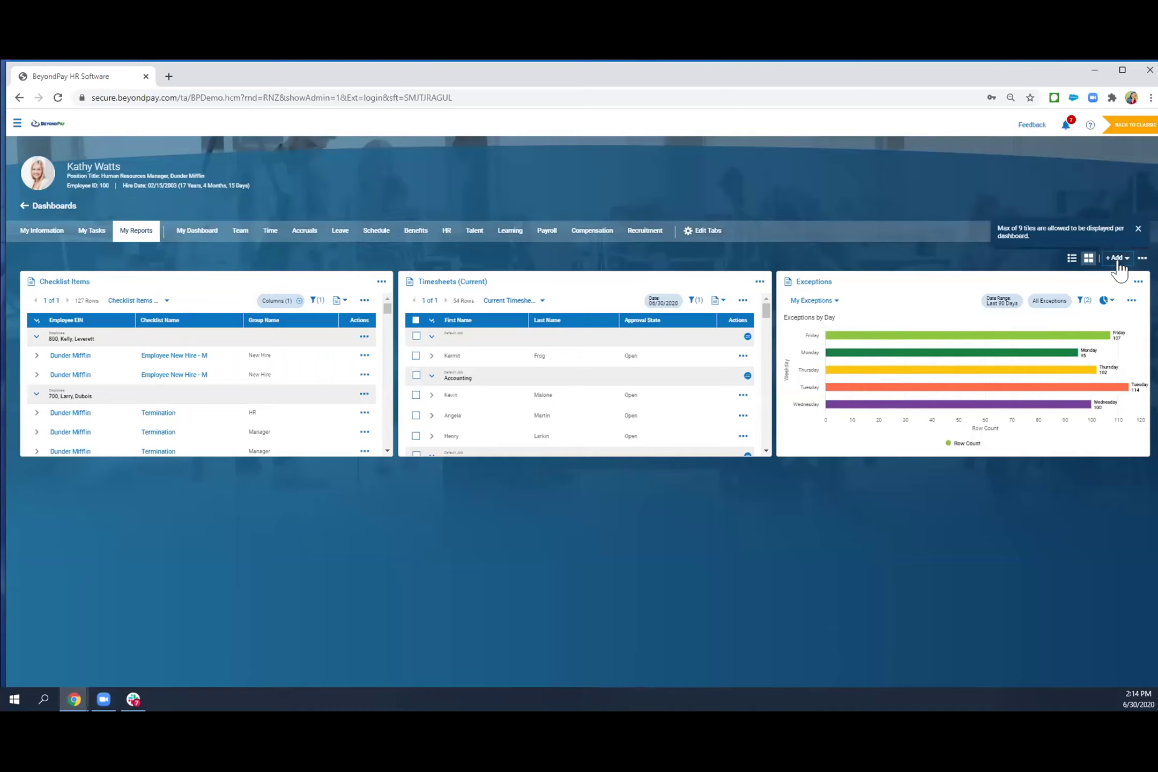
click(1118, 261)
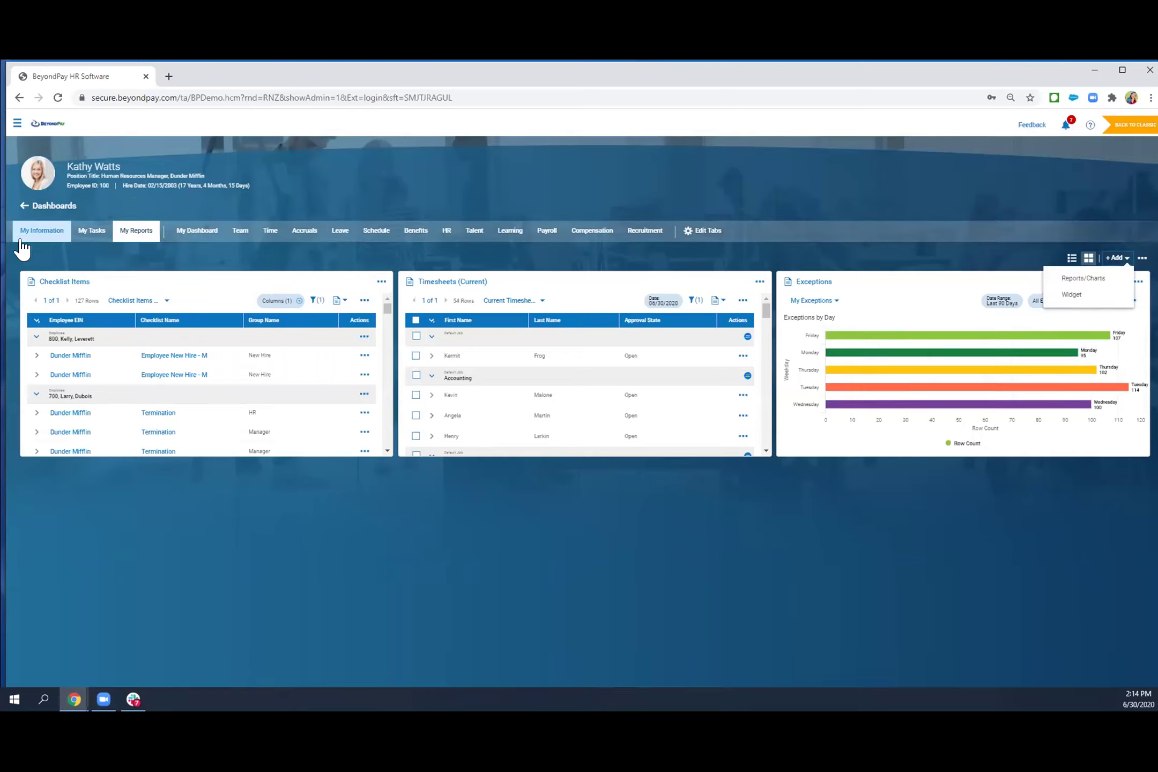
click(37, 235)
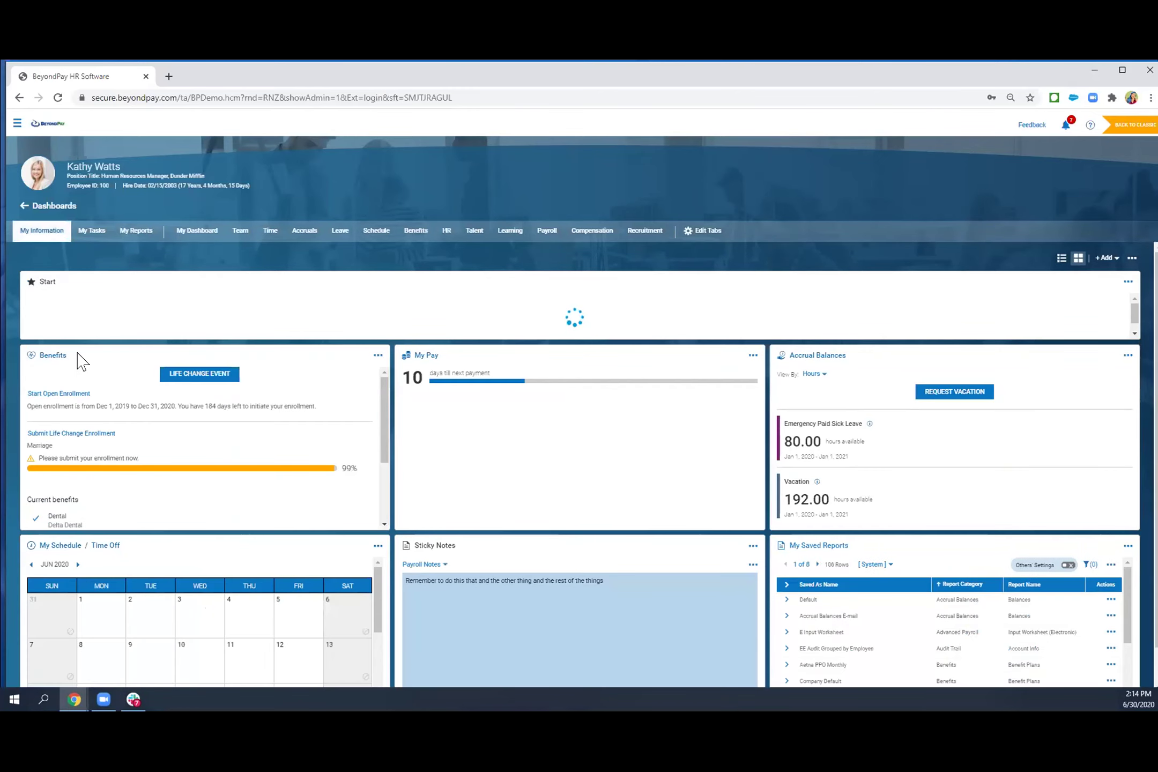
double_click(36, 356)
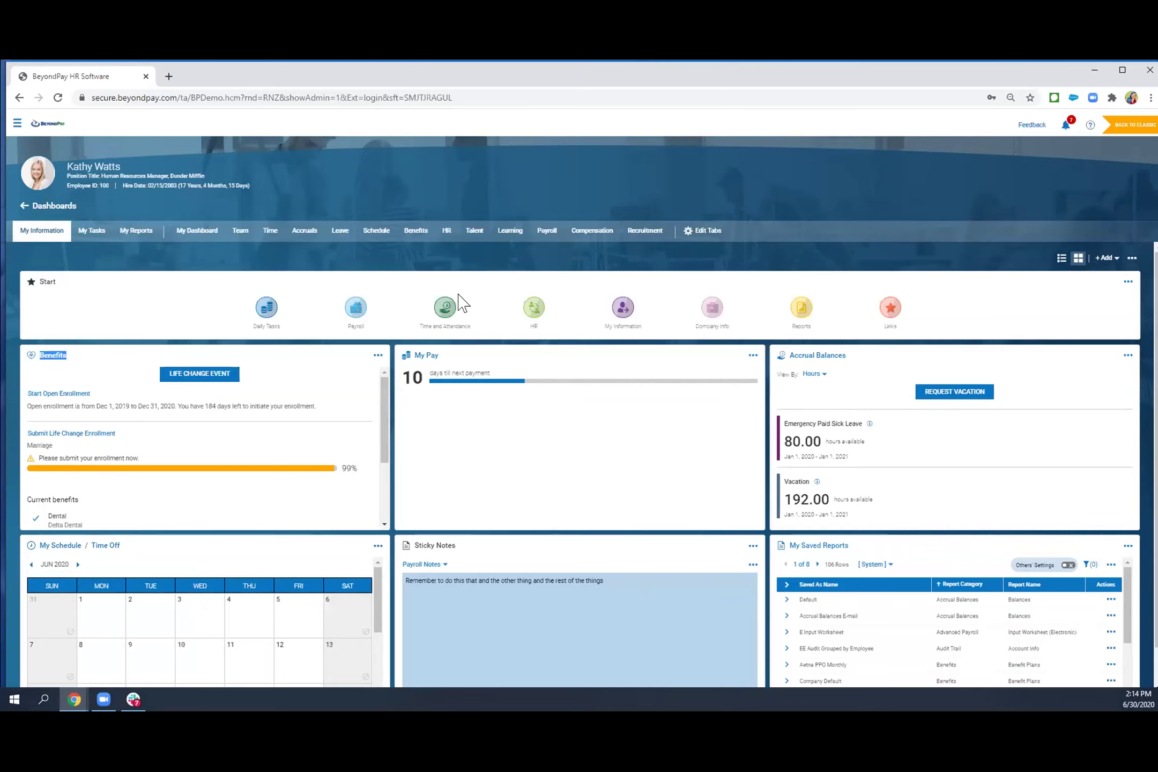
click(1108, 264)
click(1066, 295)
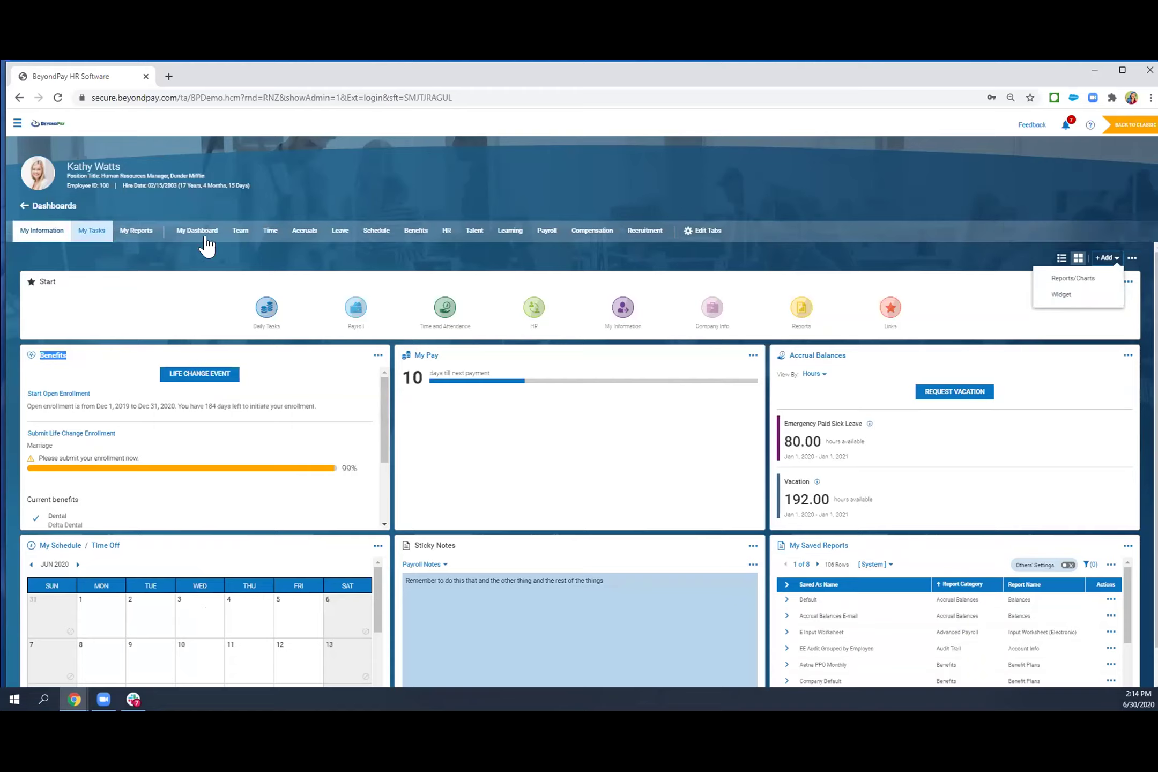
Step: Return to the My Reports dashboard and add the Attendance Board and My Mailbox widgets
click(138, 234)
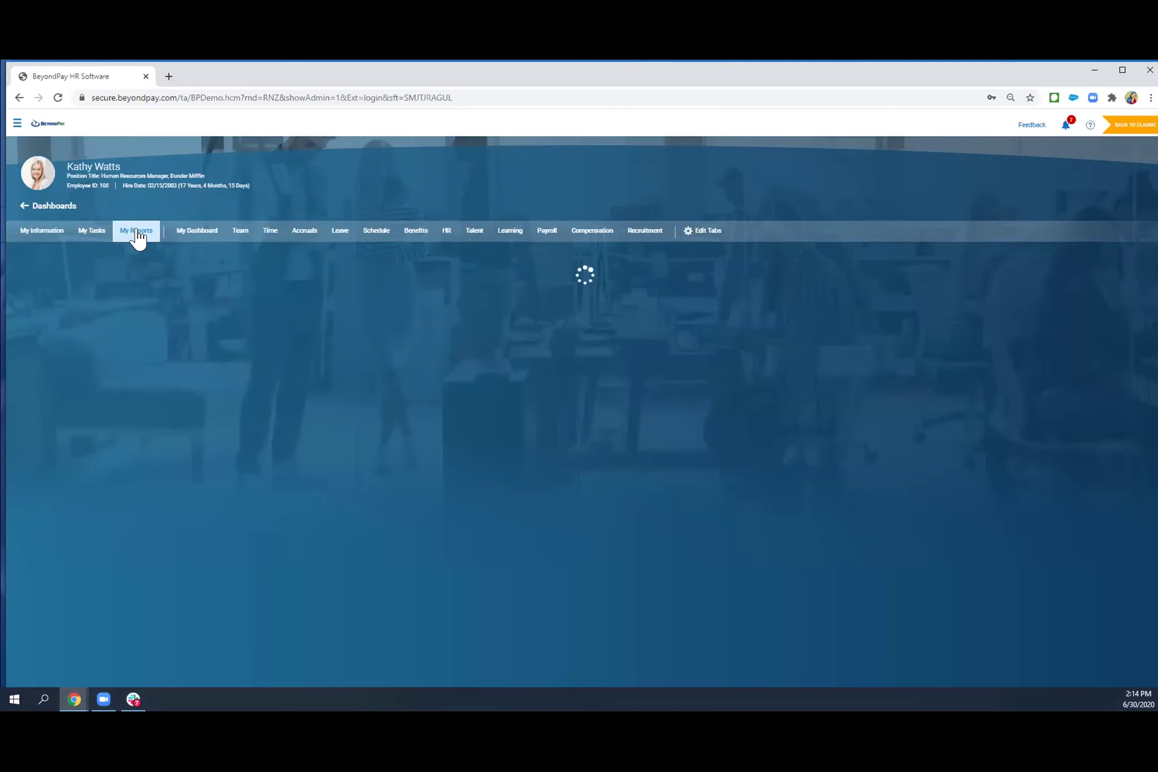
click(1116, 258)
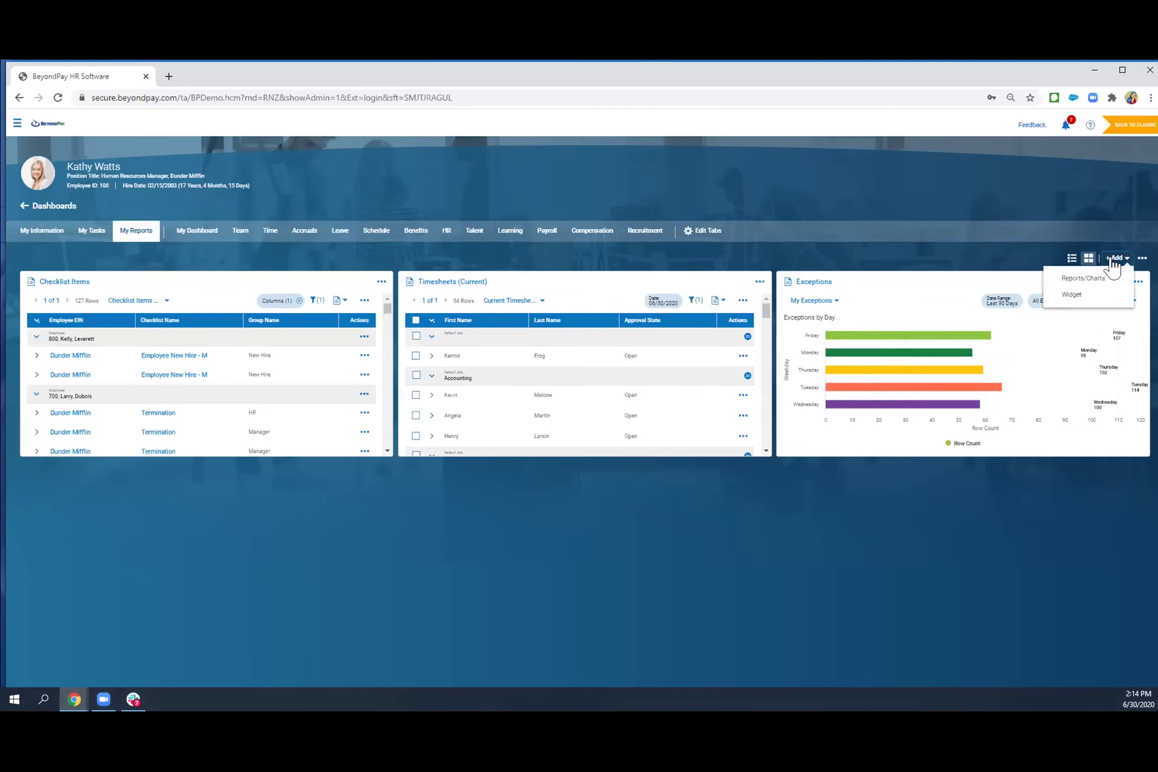
click(1064, 296)
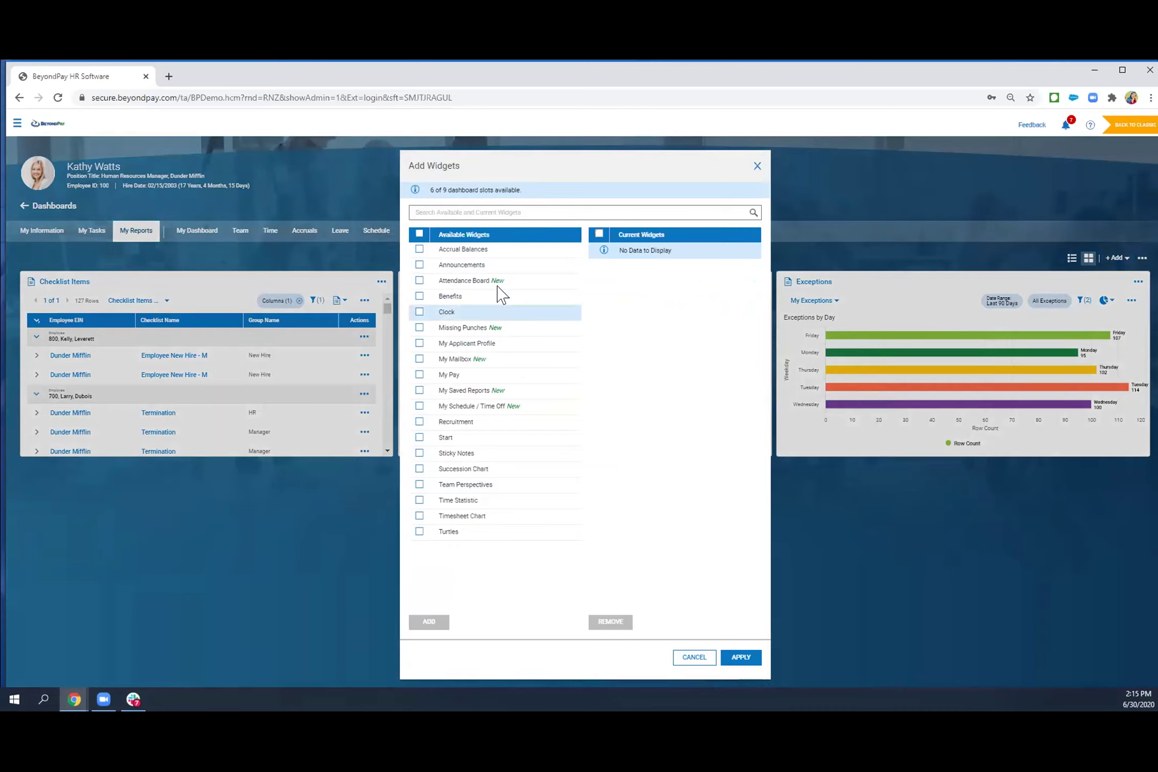
drag(490, 275, 439, 280)
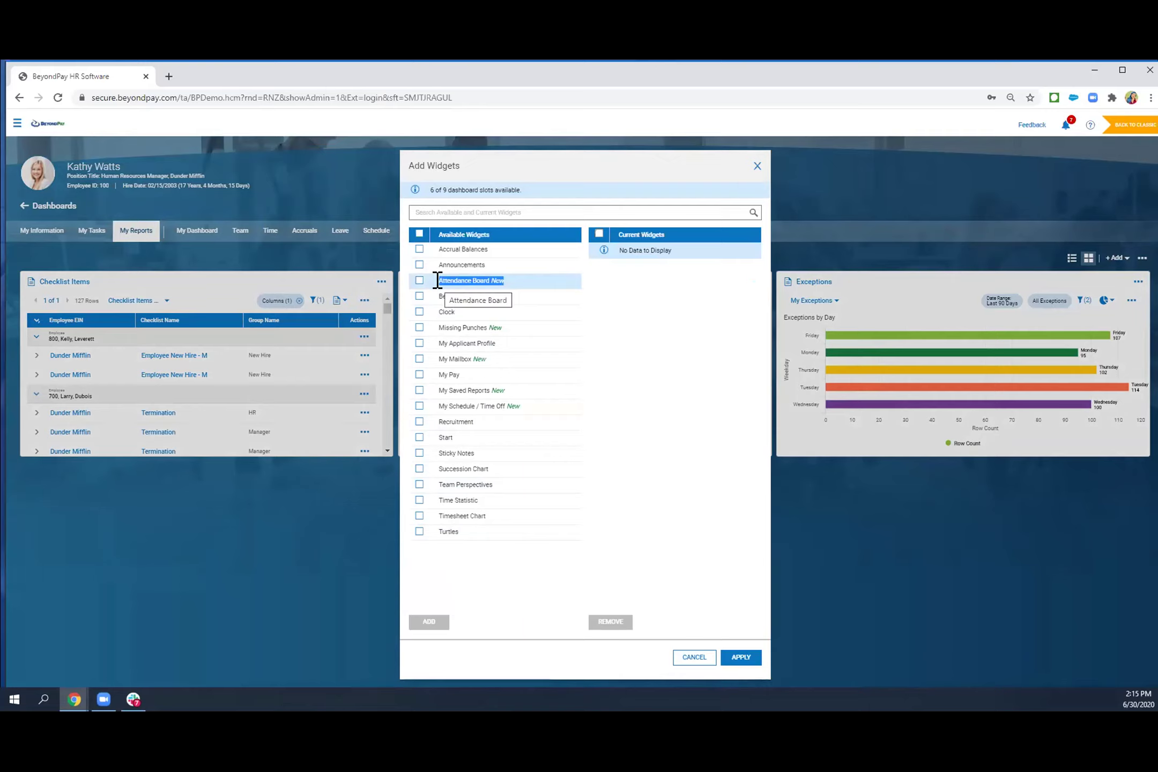
click(419, 281)
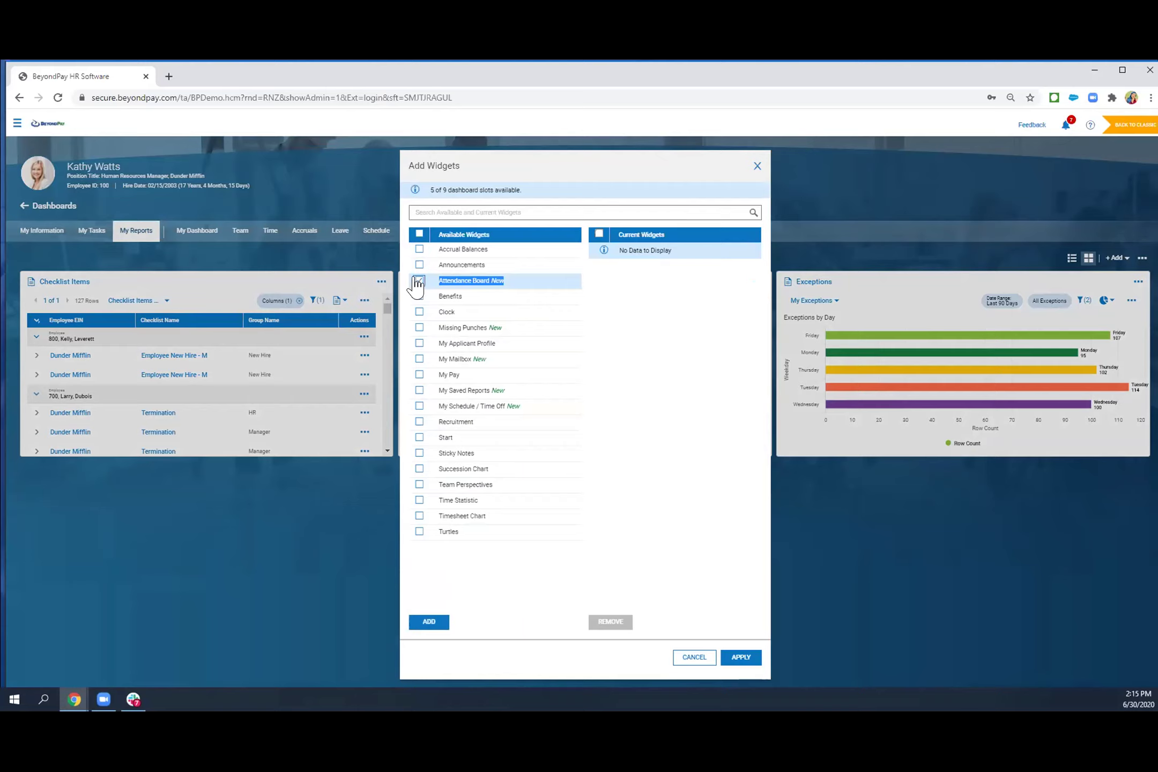
drag(494, 354, 430, 355)
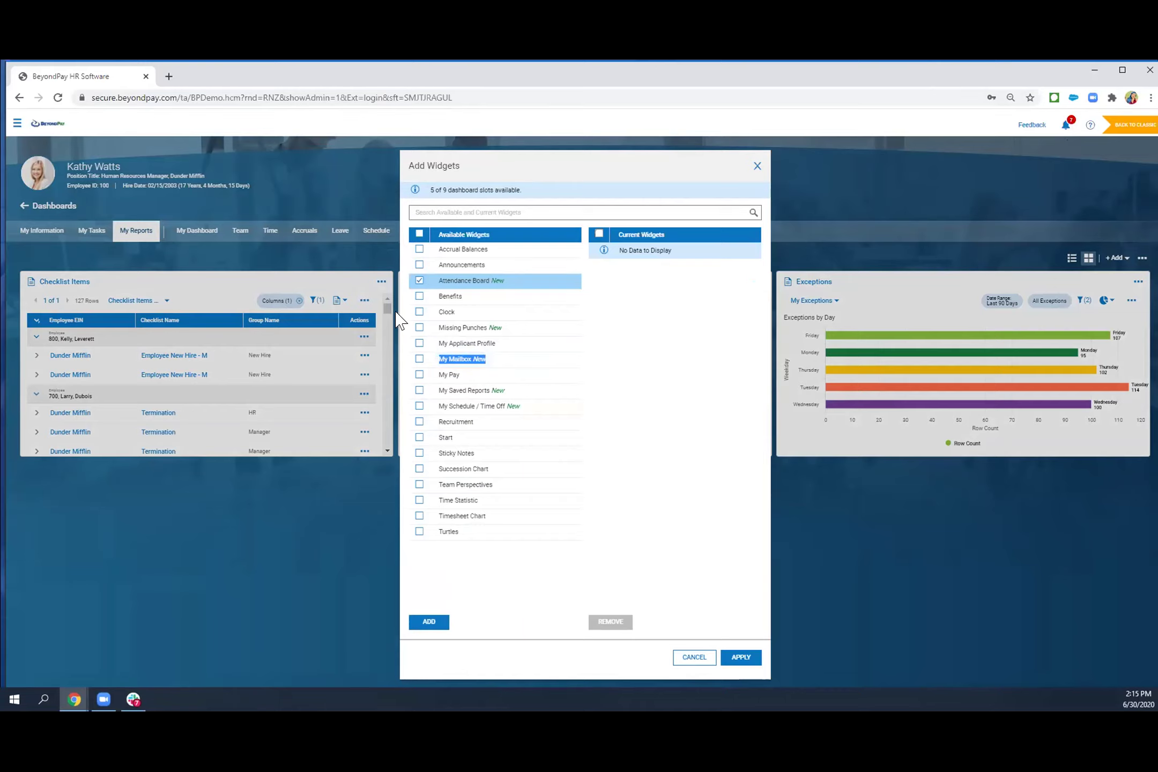
click(419, 359)
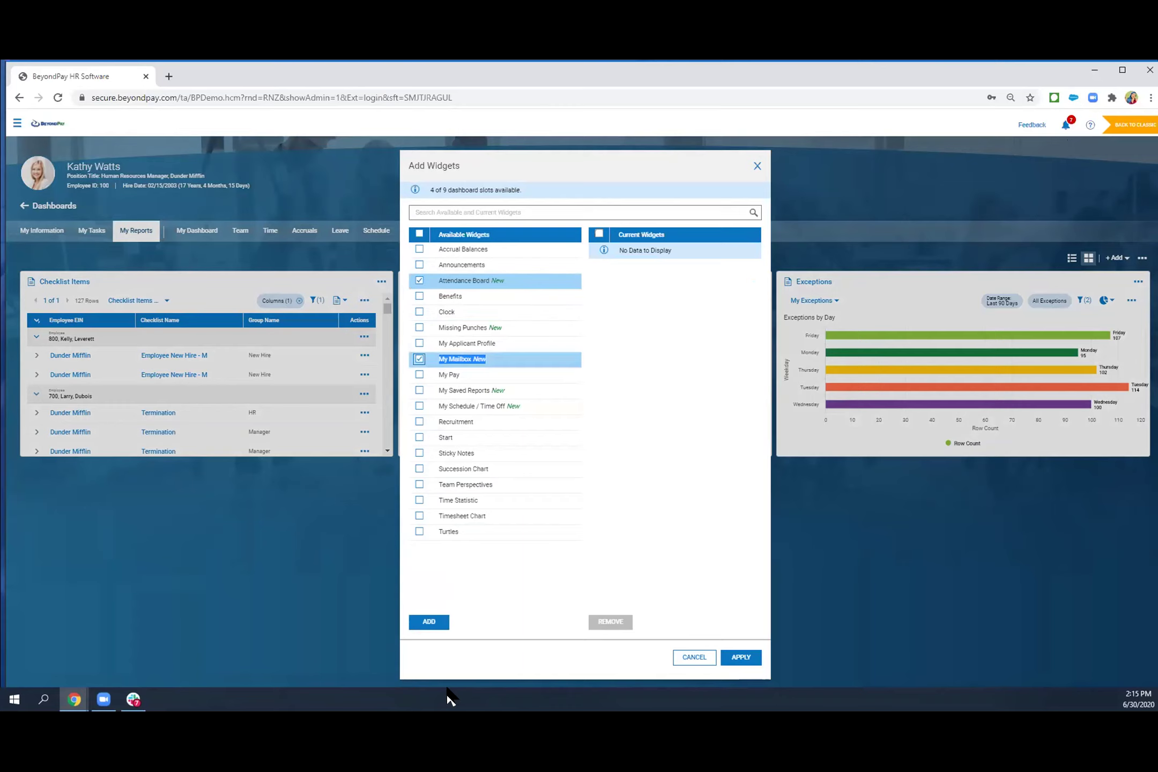
click(428, 623)
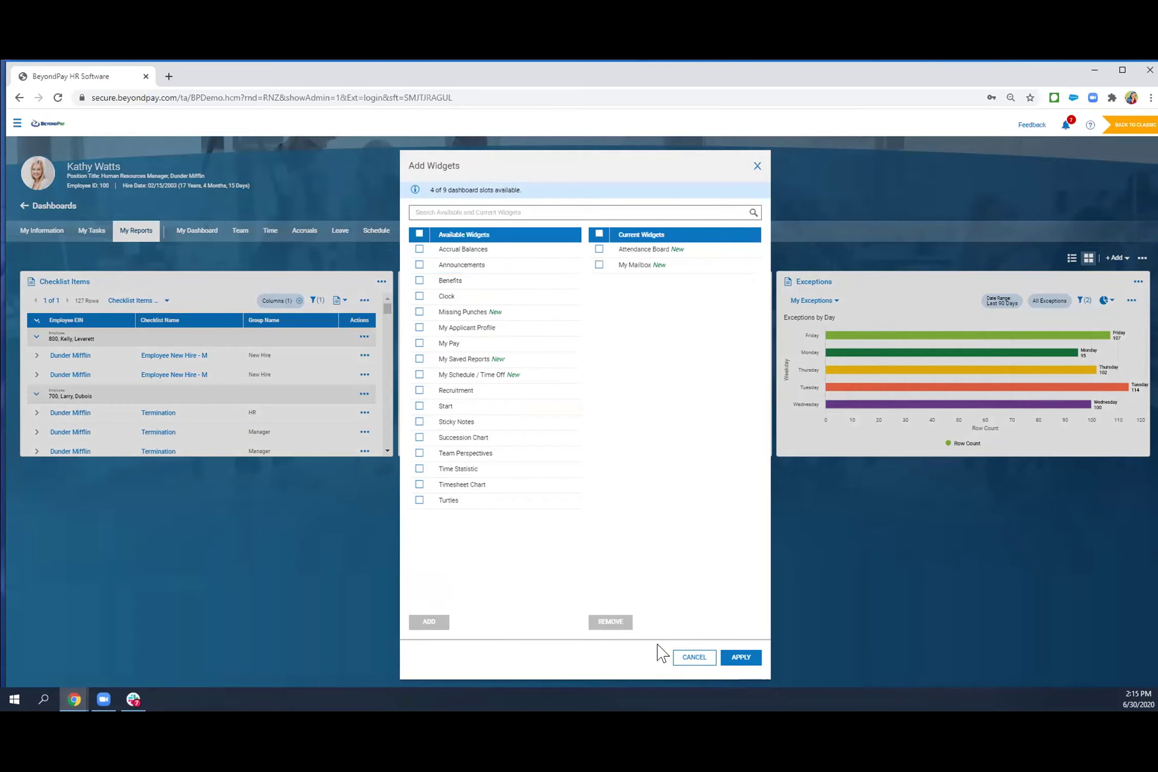
click(741, 657)
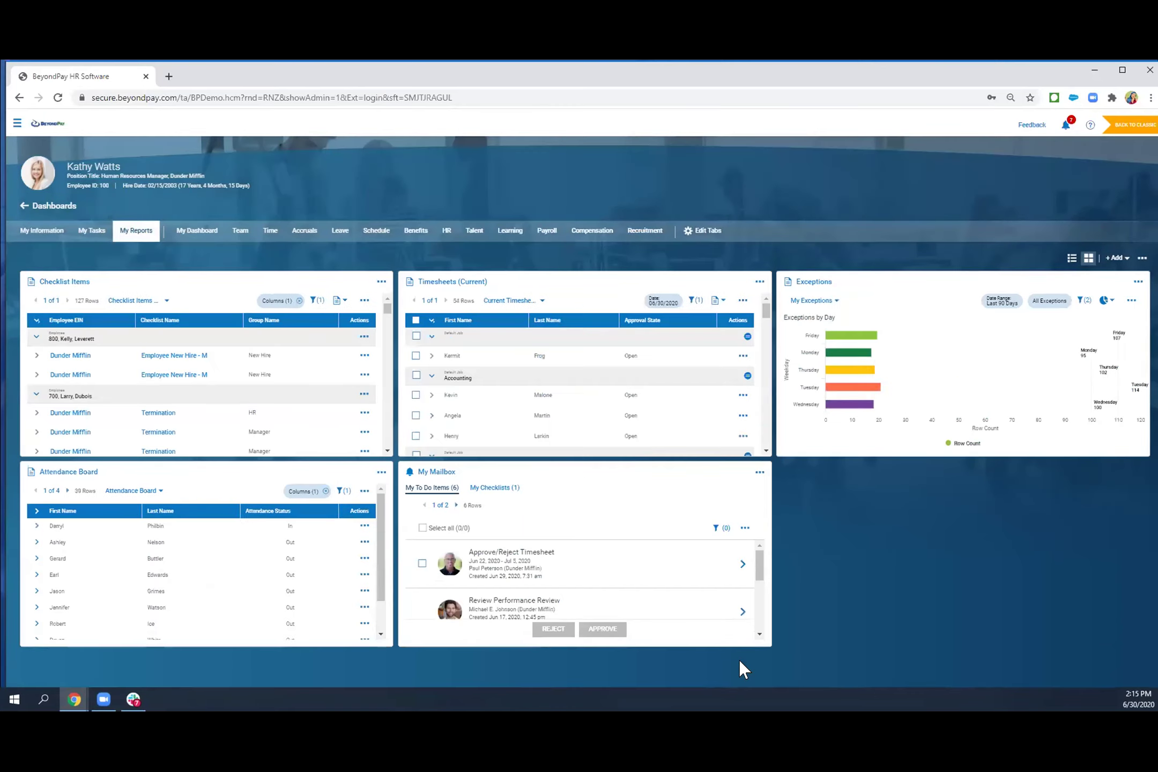
Step: Review the Attendance Board and open the available actions for its first employee
drag(92, 477, 28, 475)
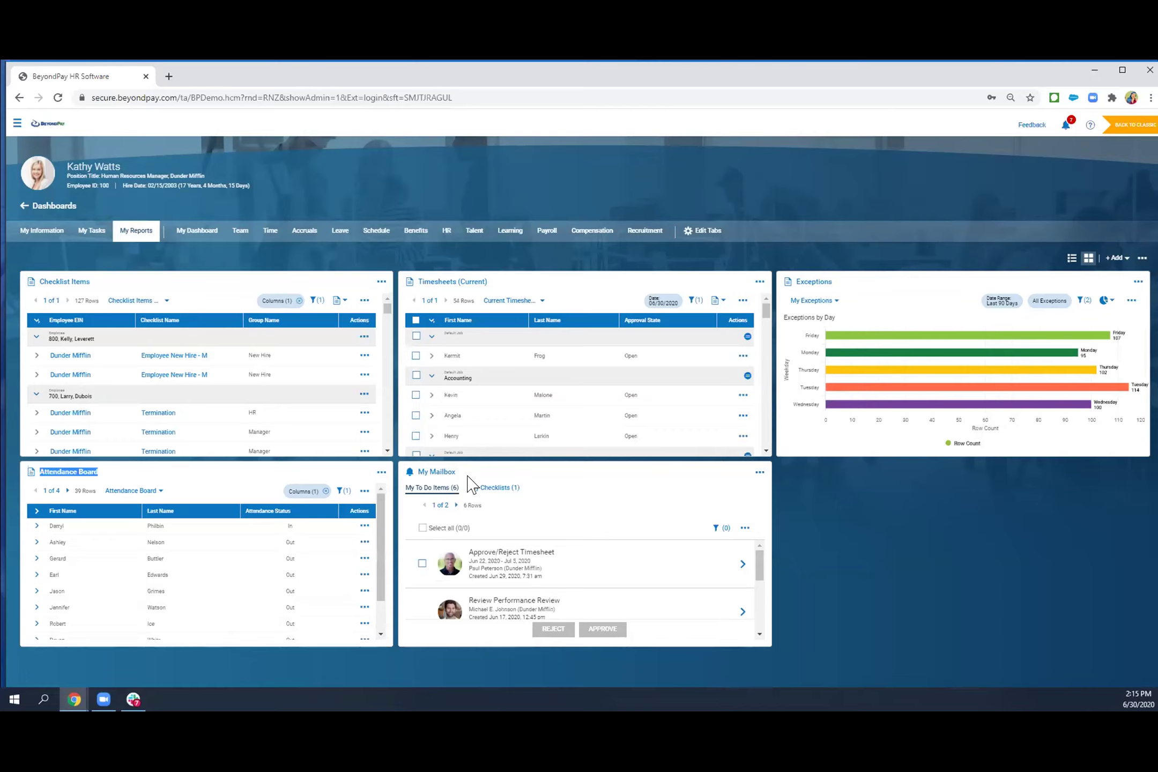
click(365, 526)
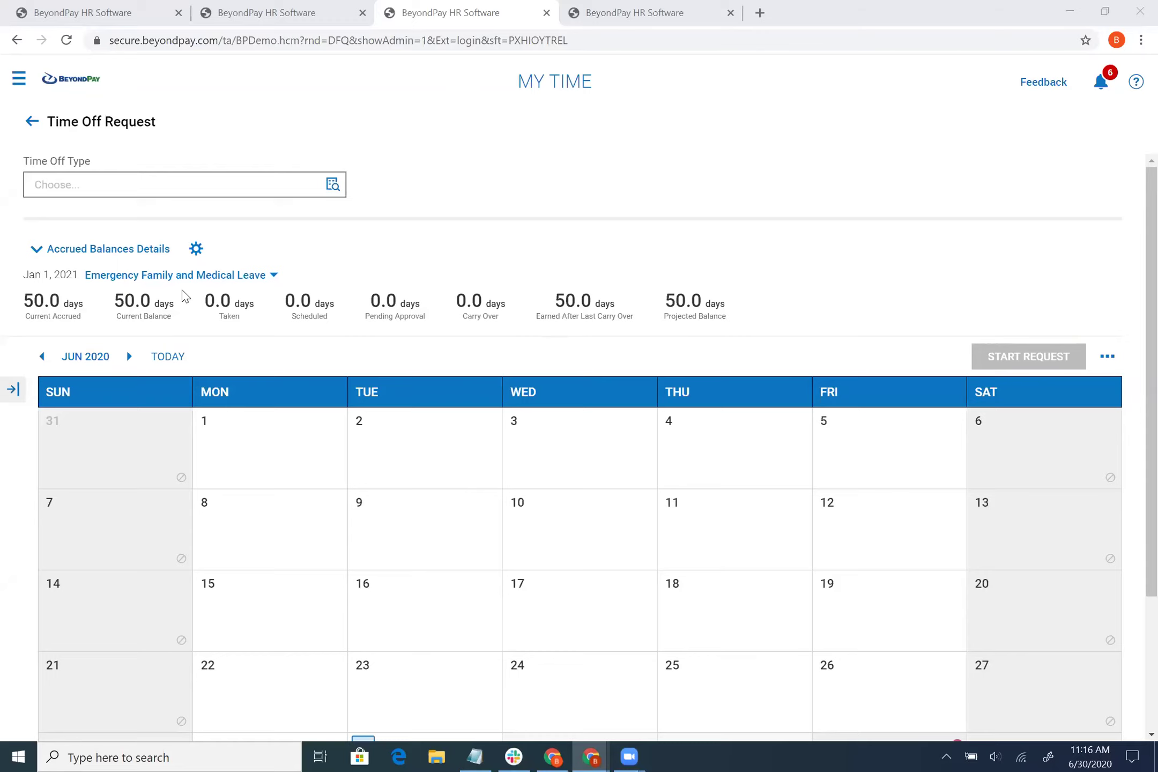
Step: Look through the My Time navigation menu and set the Time Off Request page's accrued balances details to Vacation
click(38, 83)
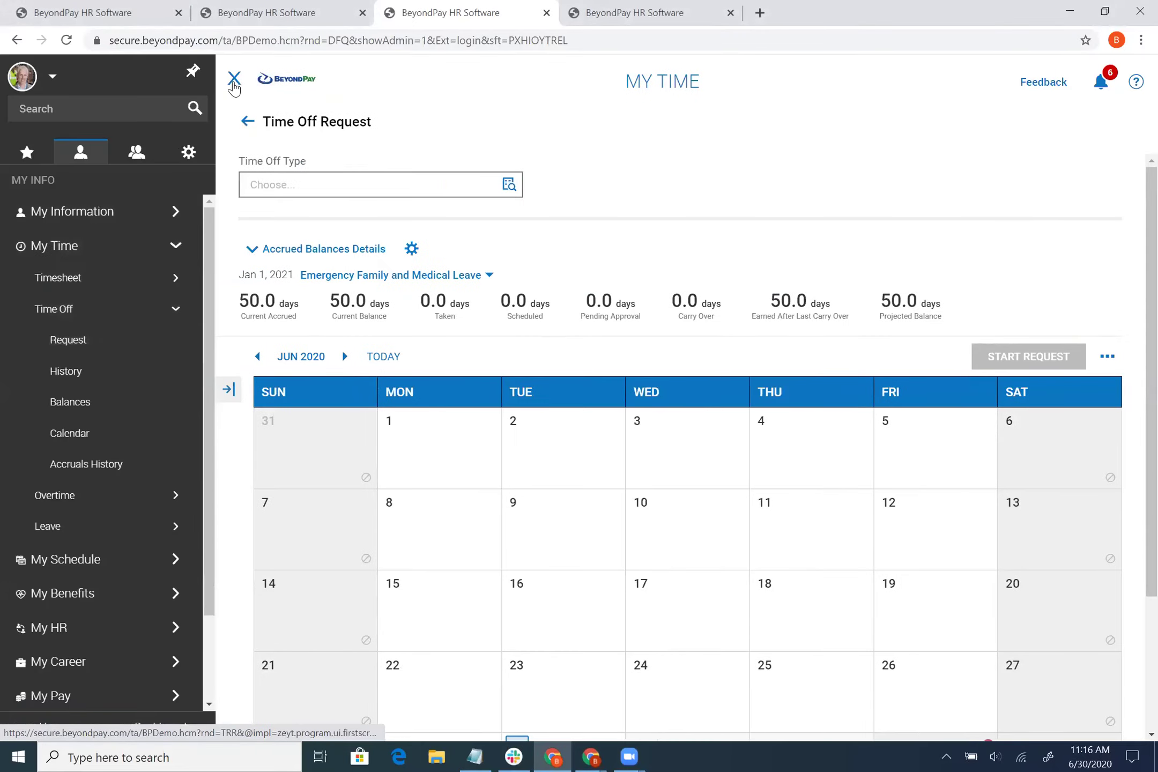
click(235, 80)
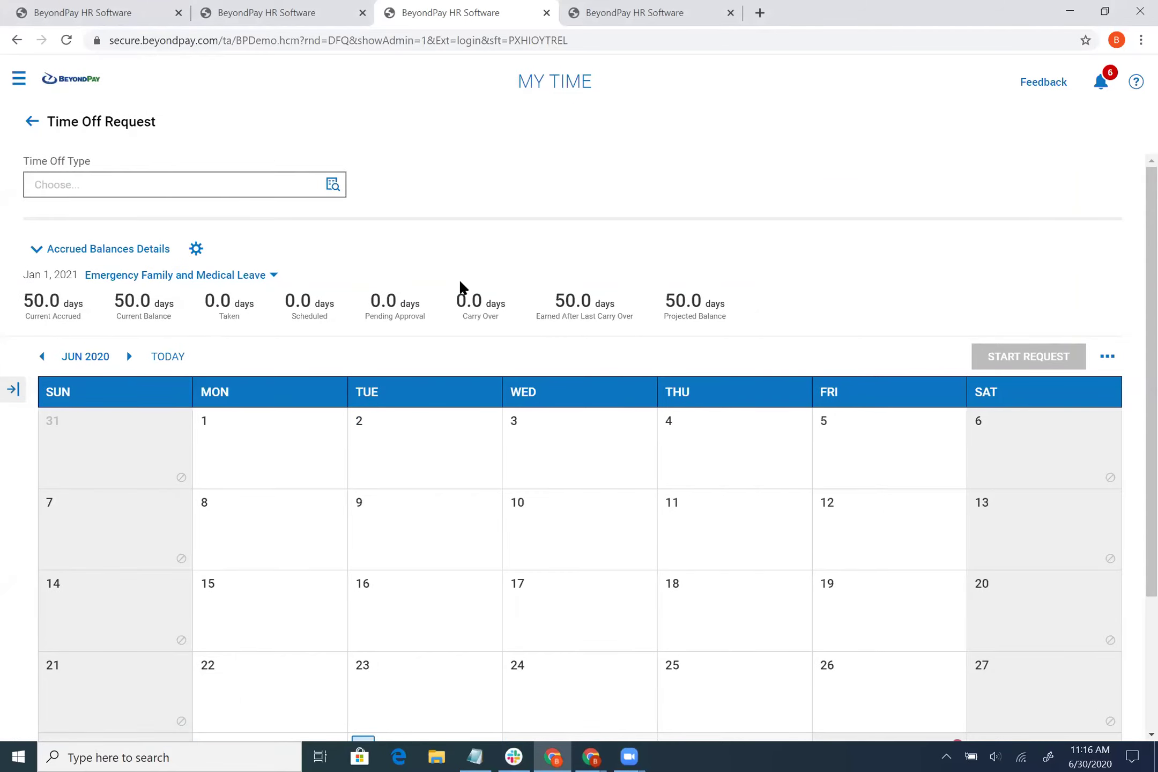
scroll(461, 287, down, 1)
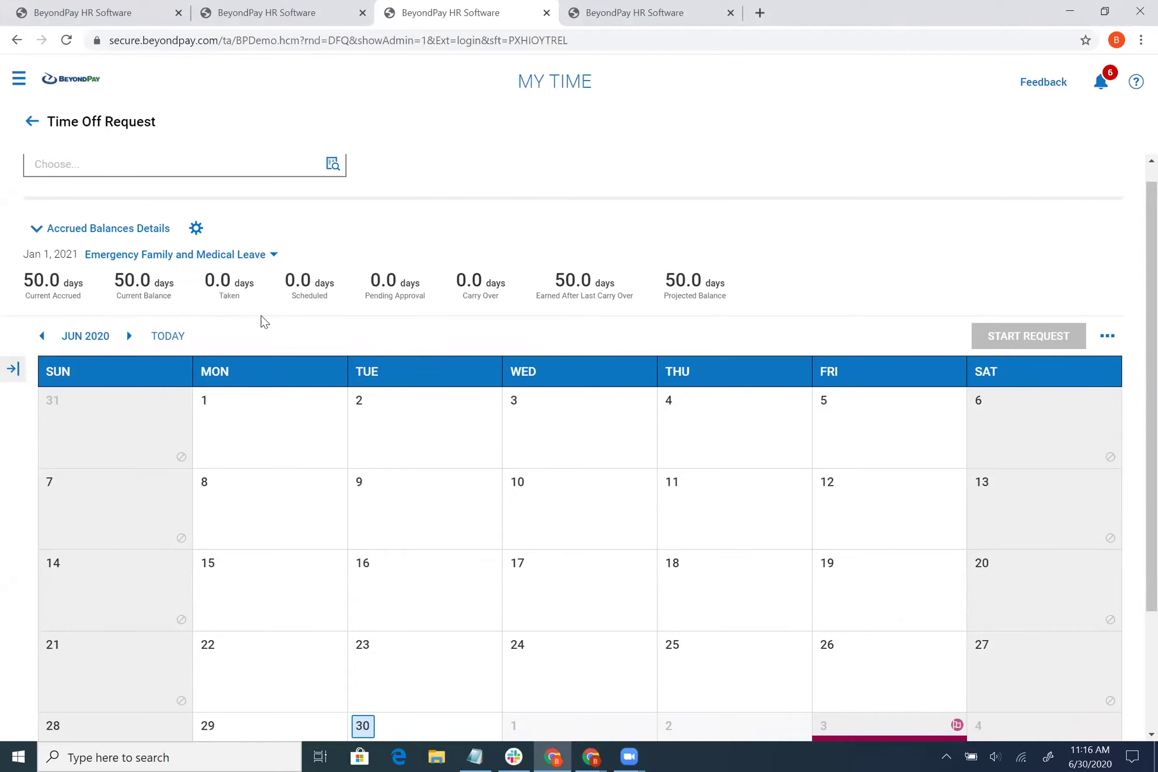
scroll(263, 322, up, 1)
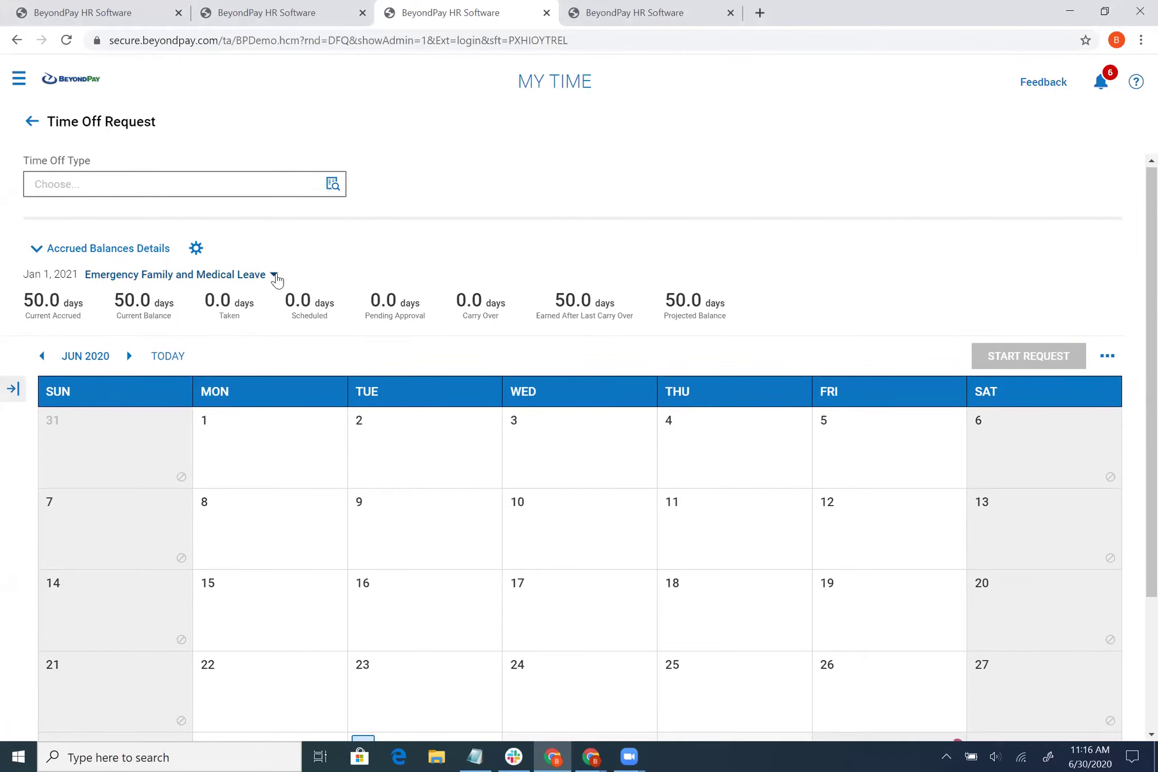
click(275, 276)
click(293, 378)
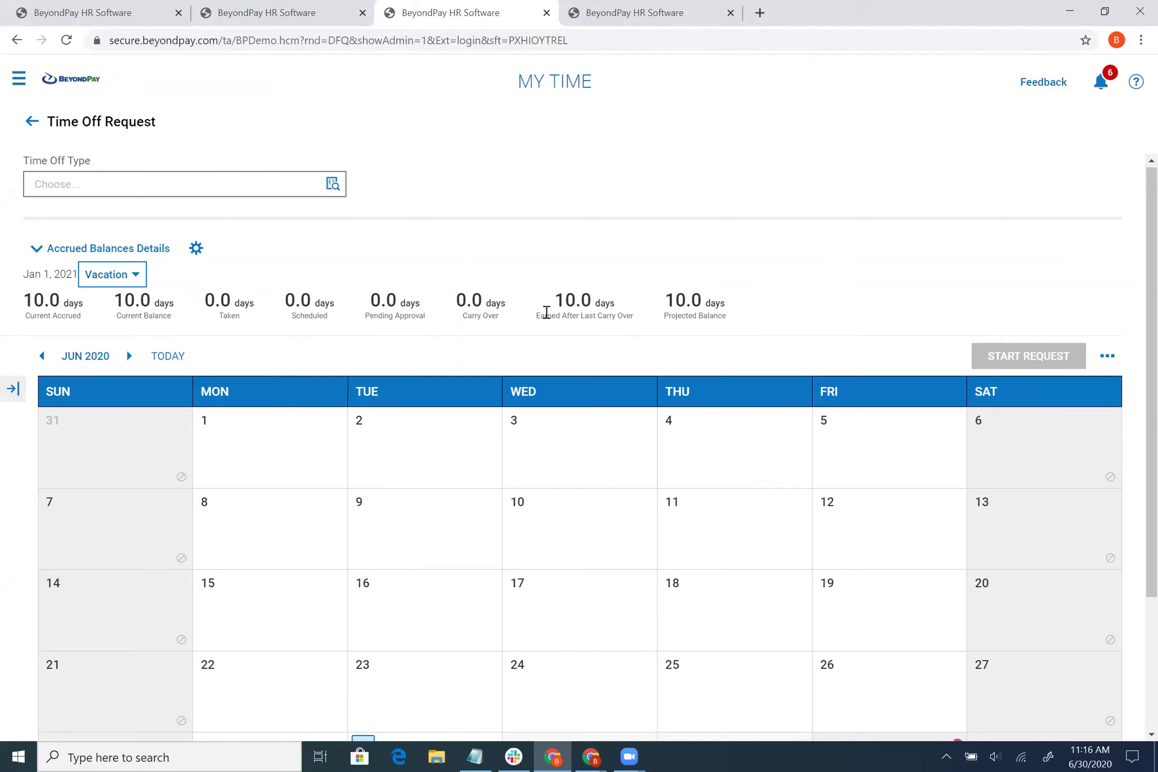
Step: Set the time off type to Jury Duty and select June 17 to 19, 2020 in the calendar
scroll(546, 312, down, 3)
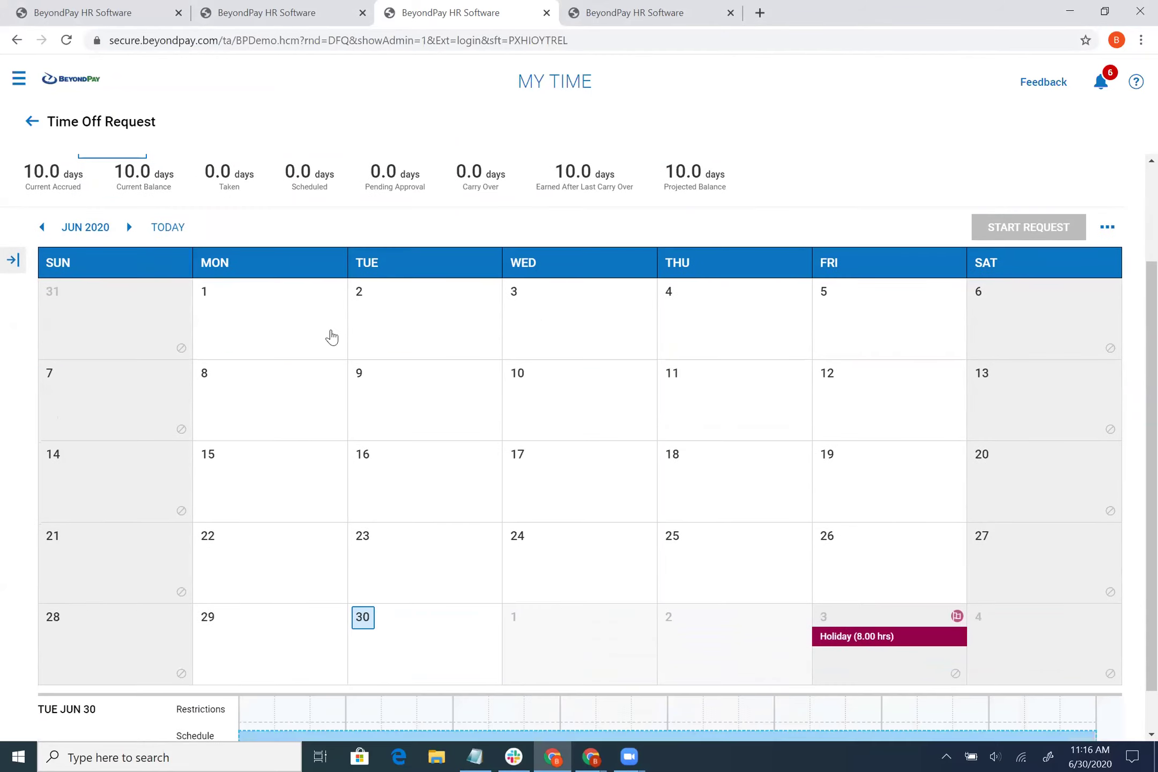
scroll(324, 337, up, 3)
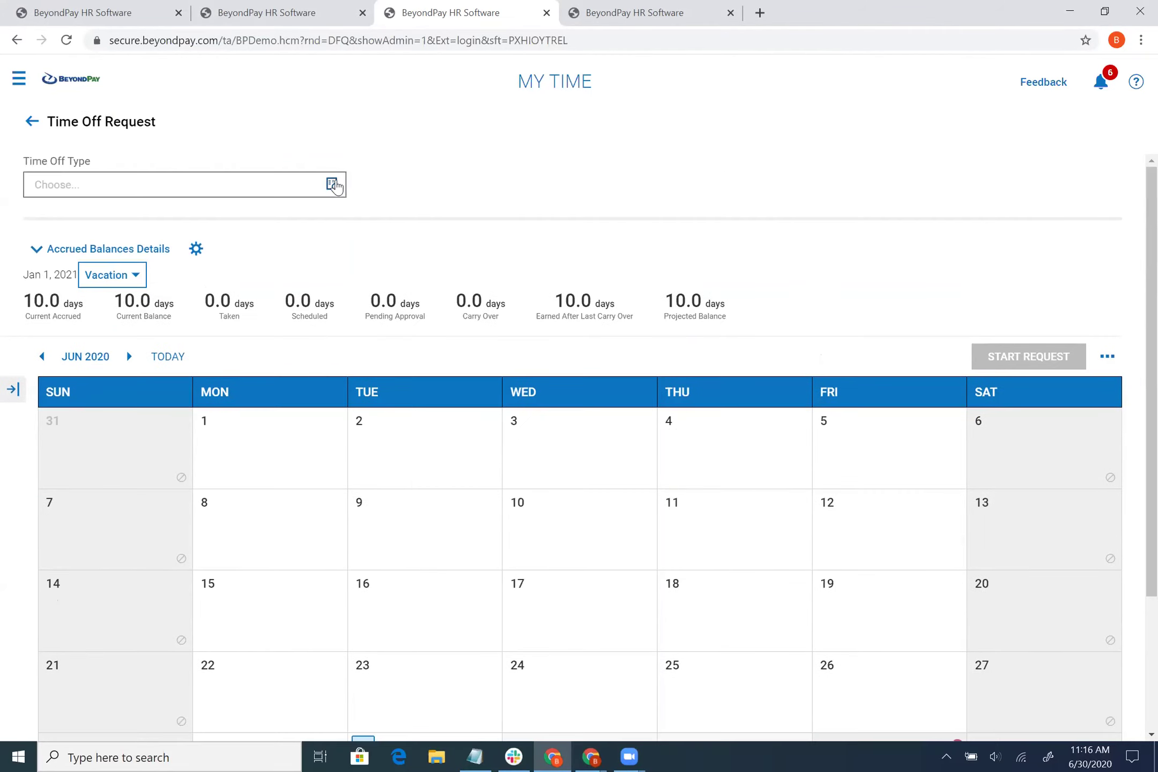
click(333, 184)
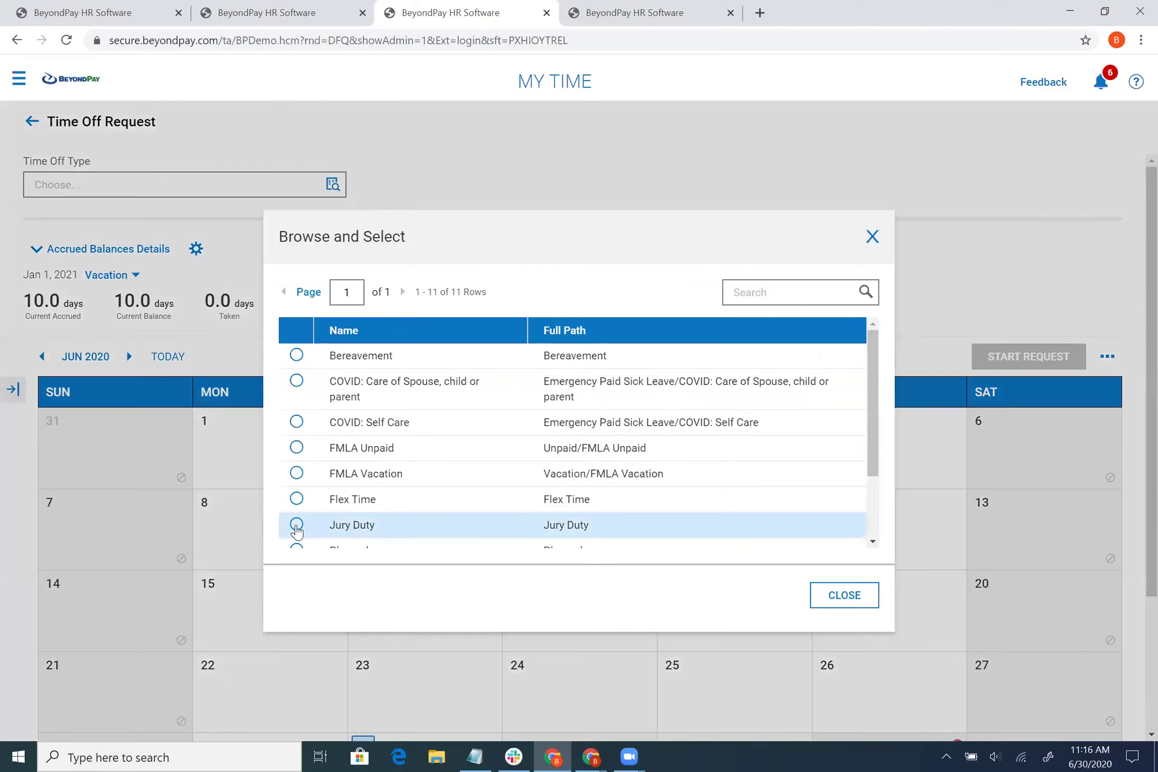
click(297, 525)
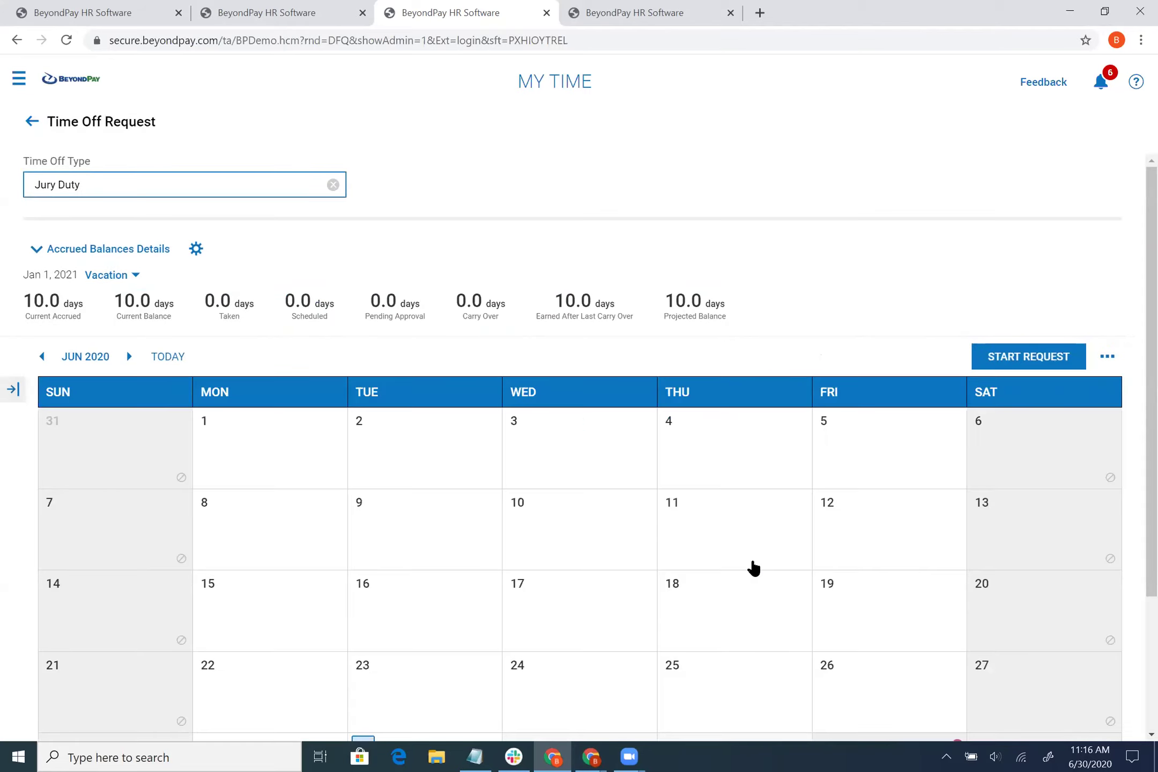
scroll(753, 569, down, 3)
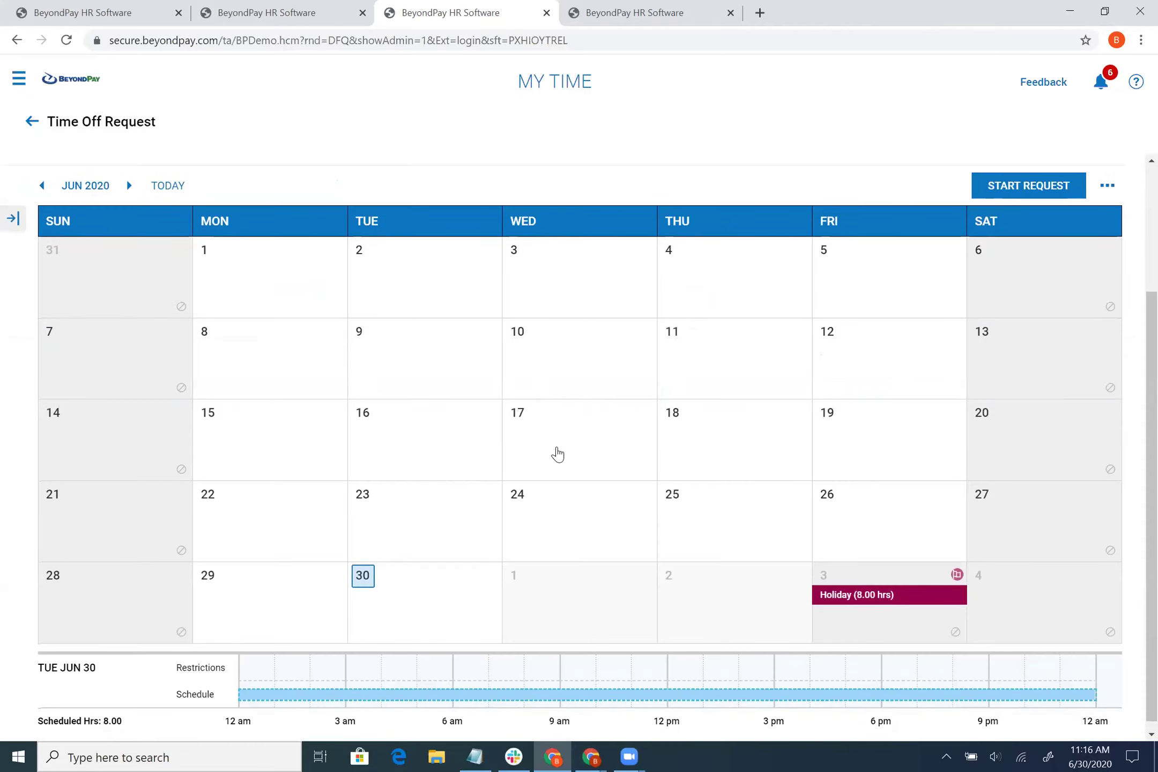
drag(568, 445, 881, 439)
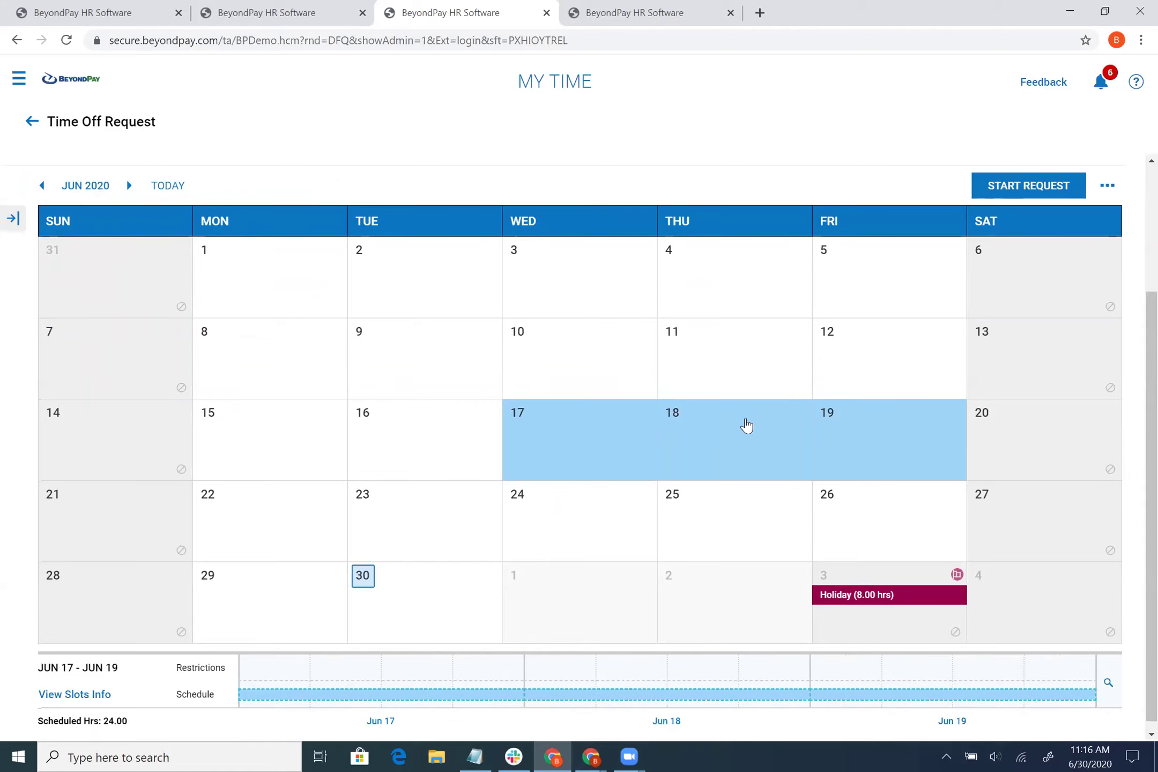
Step: Start the jury duty request for the selected days, enter 8 hours per day, and submit it without a comment
click(1052, 188)
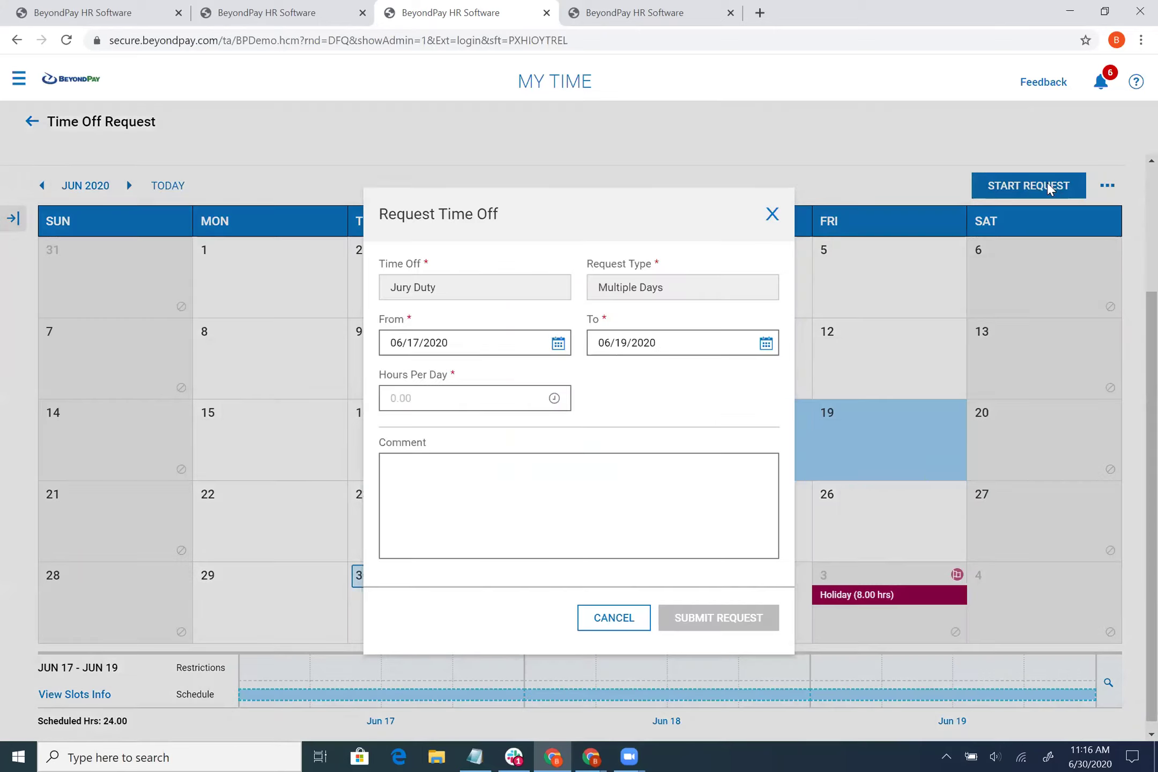
click(493, 403)
text(8)
click(552, 462)
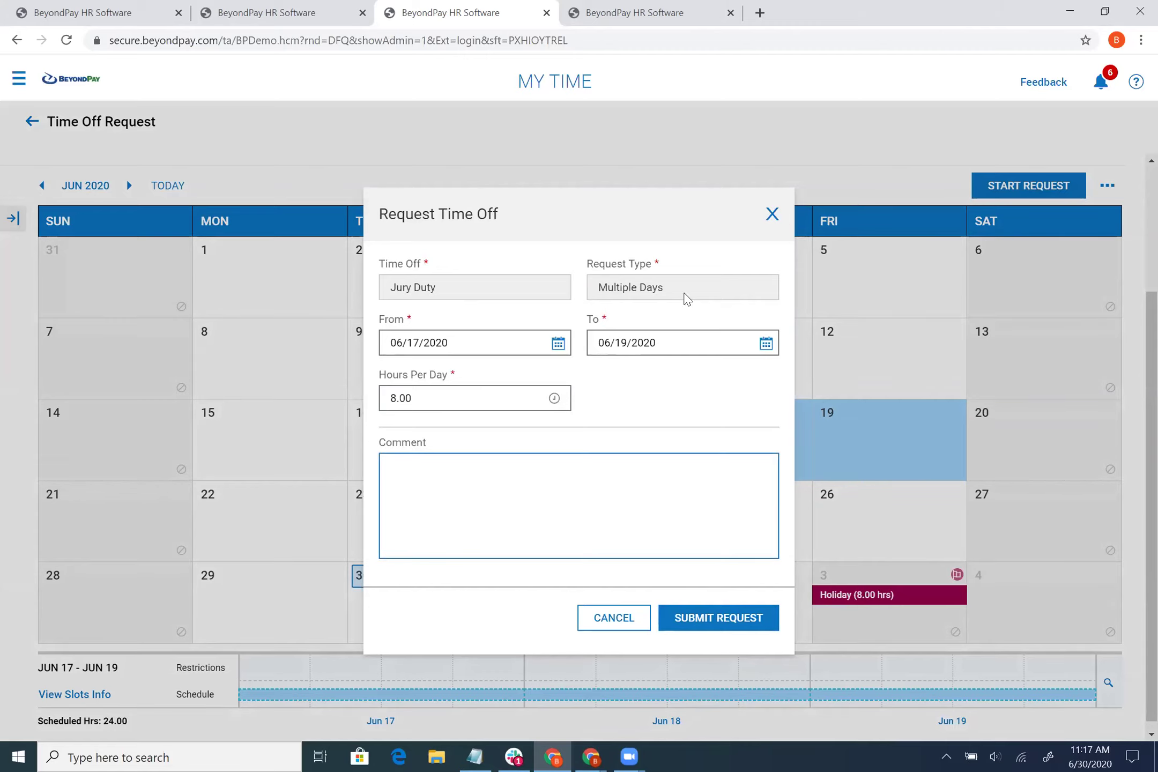
click(742, 618)
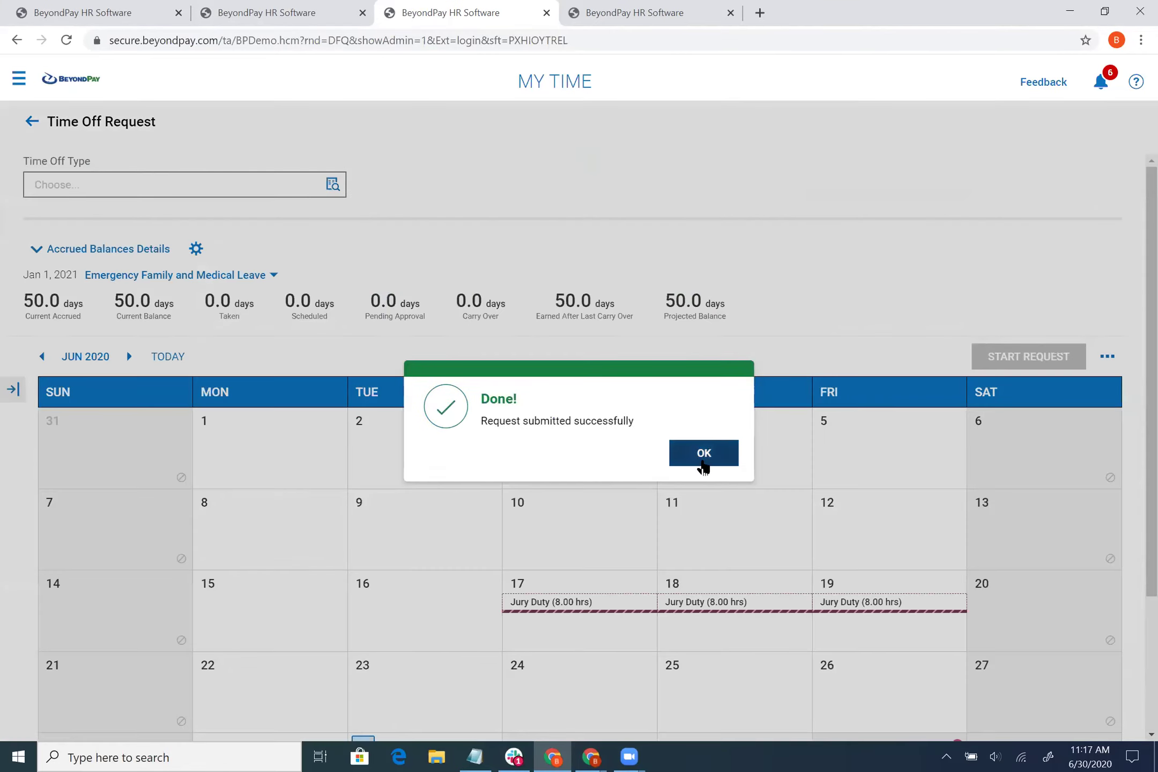
click(704, 453)
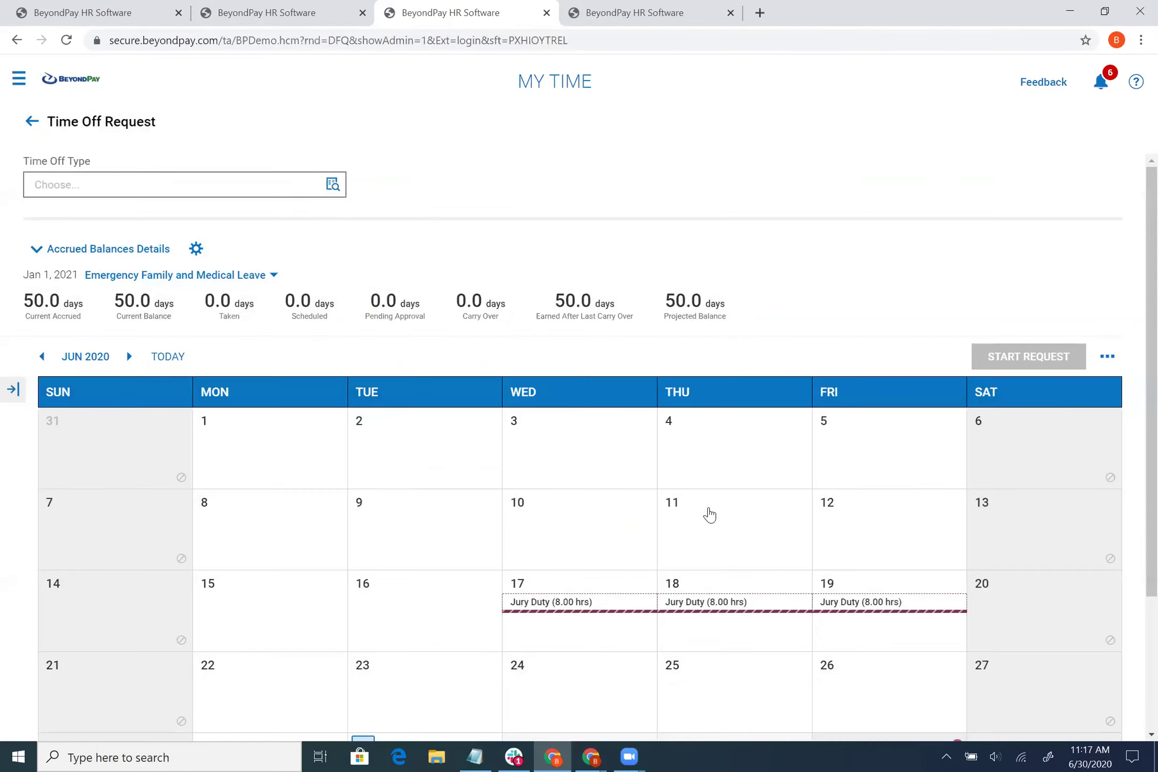
scroll(709, 515, down, 3)
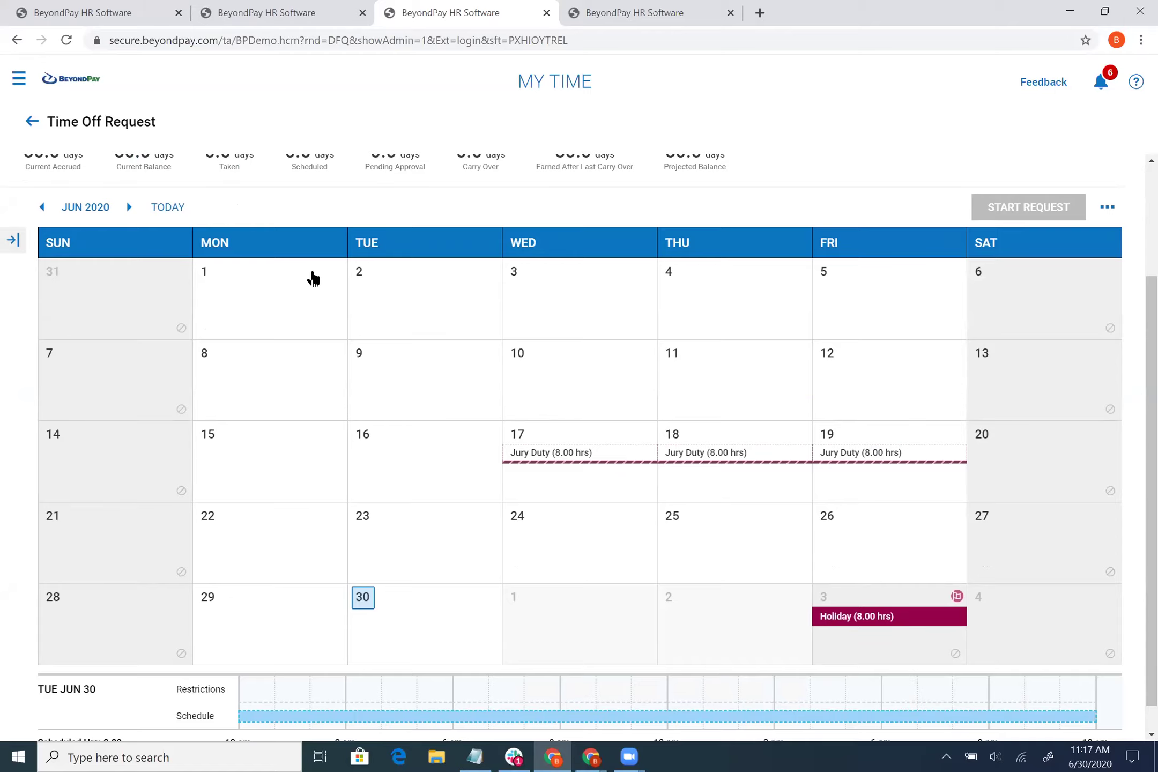
scroll(354, 267, up, 1)
scroll(353, 267, up, 3)
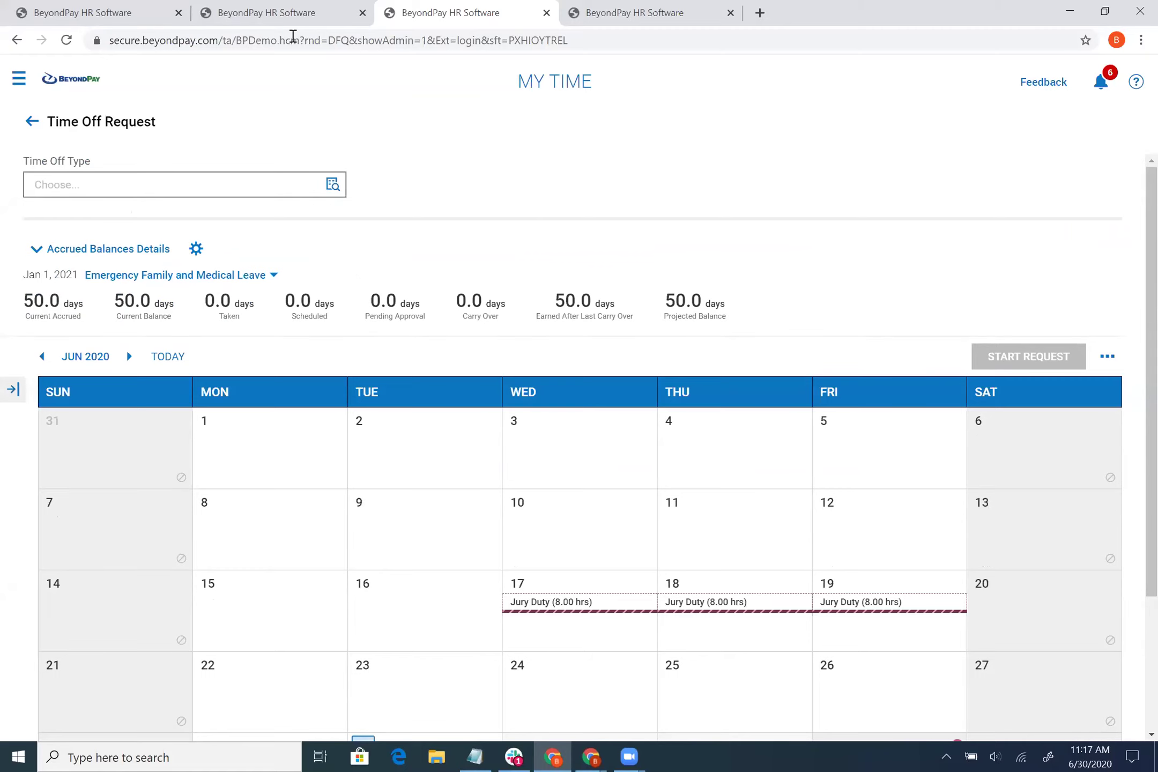
Step: Switch to the employee's Timesheet Edit page and add a manual Absent exception to the 09:17 am entry on Monday, June 22
key(ctrl+shift+Tab)
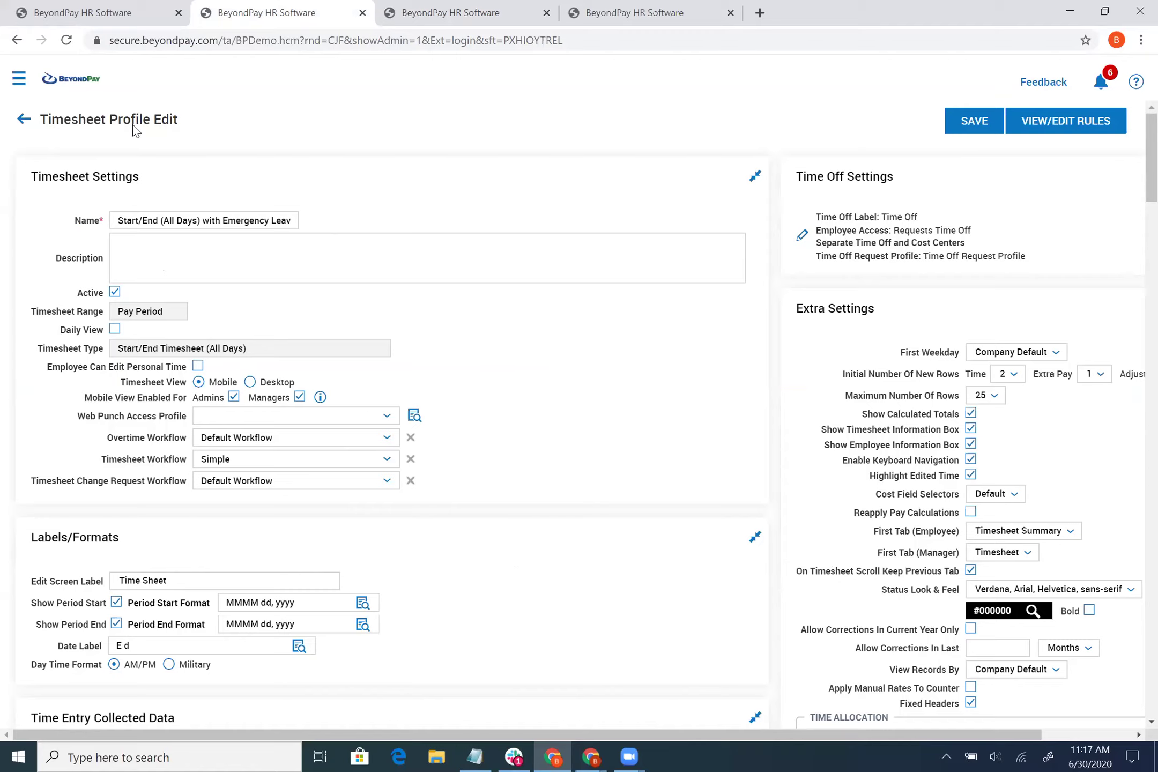
click(105, 10)
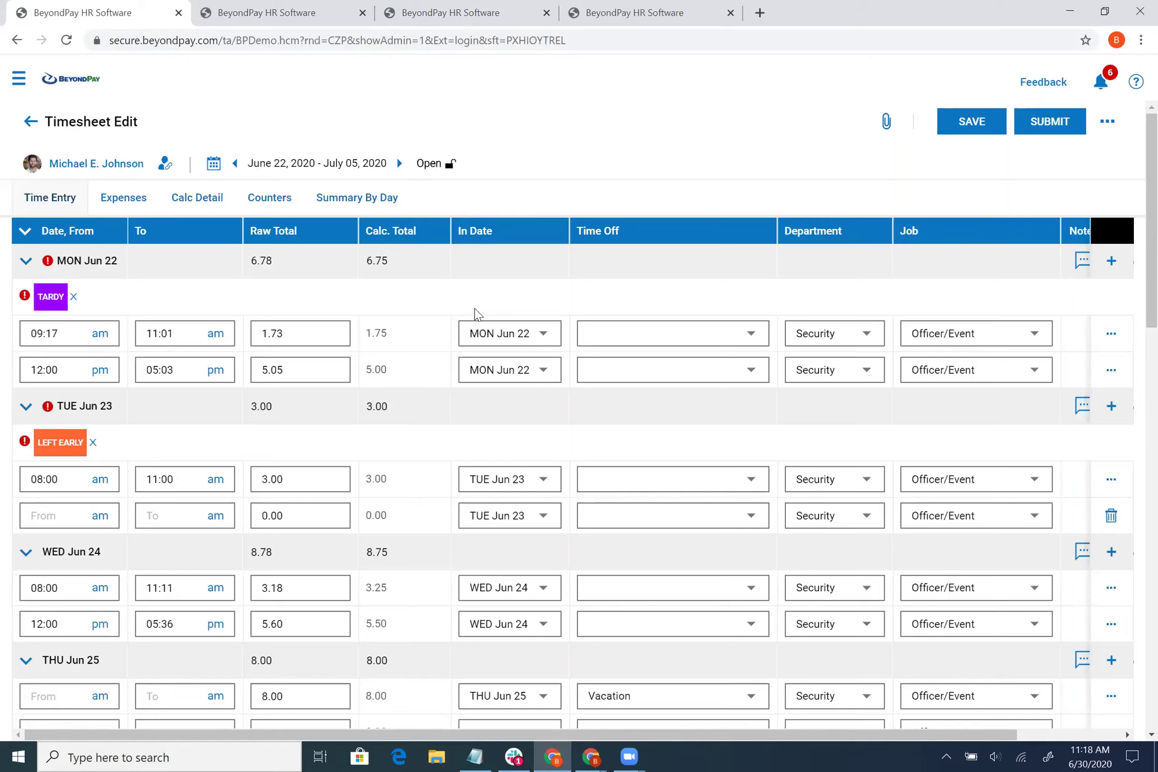
click(1112, 335)
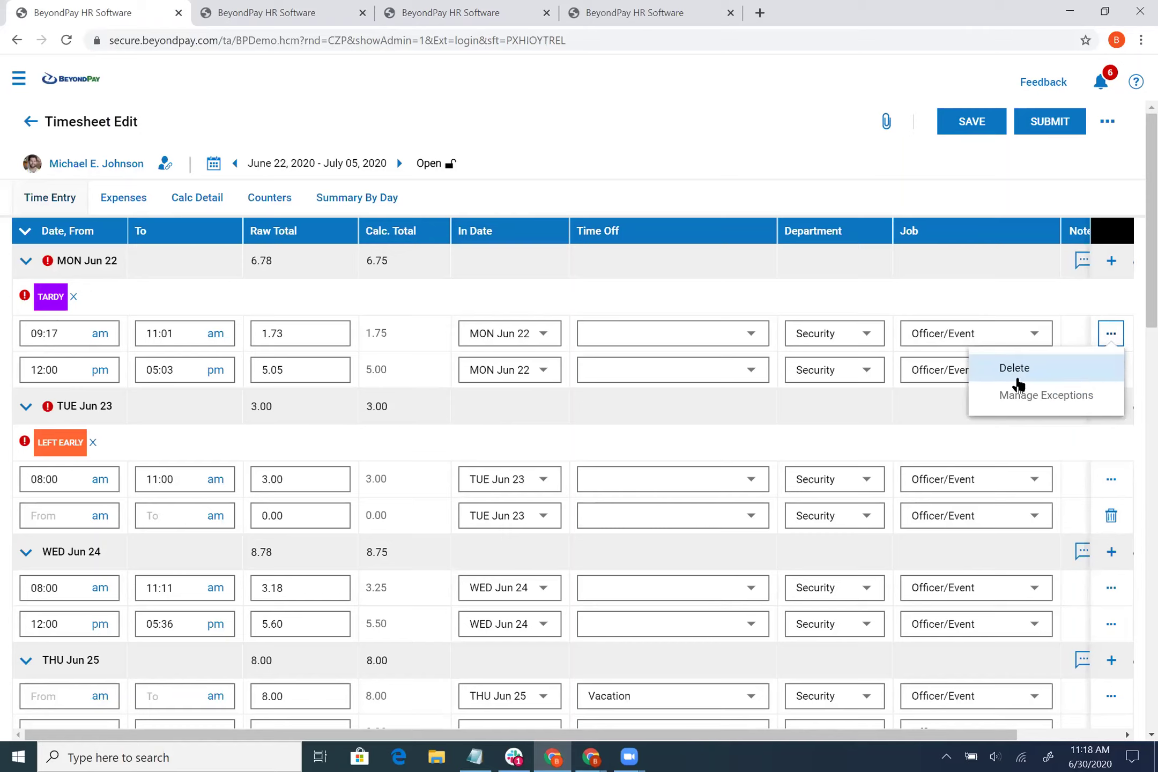
click(1059, 400)
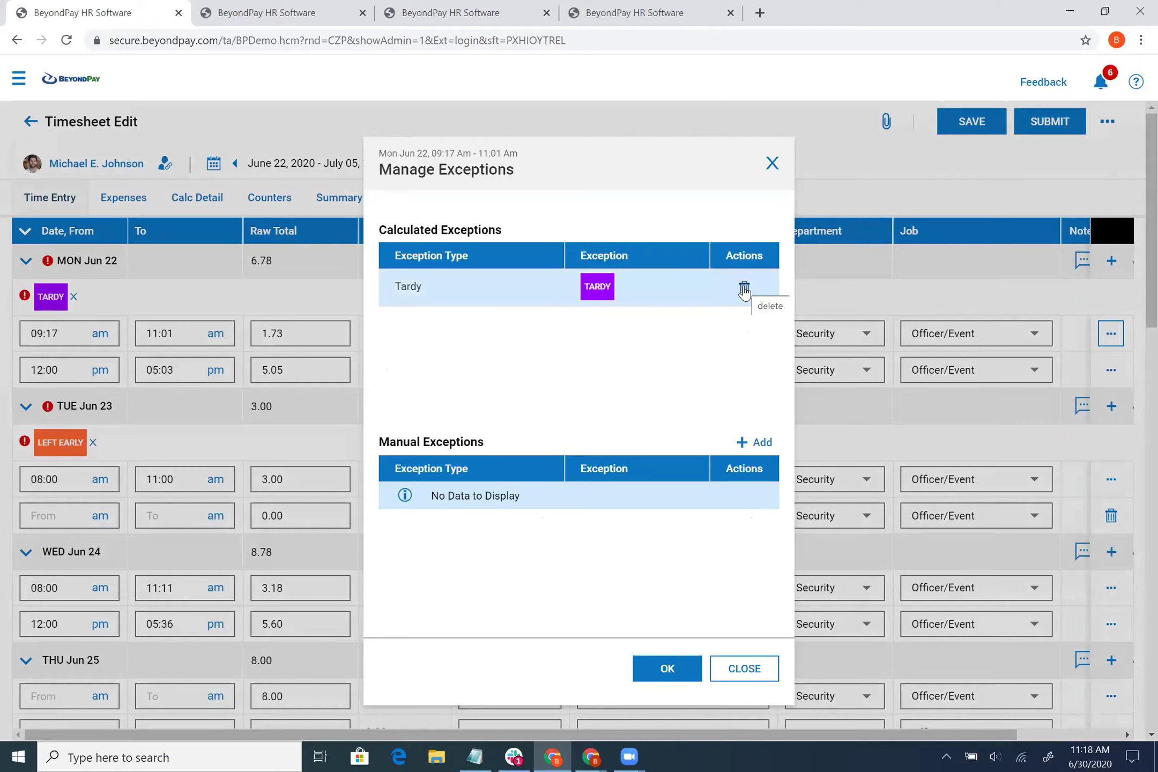
click(754, 451)
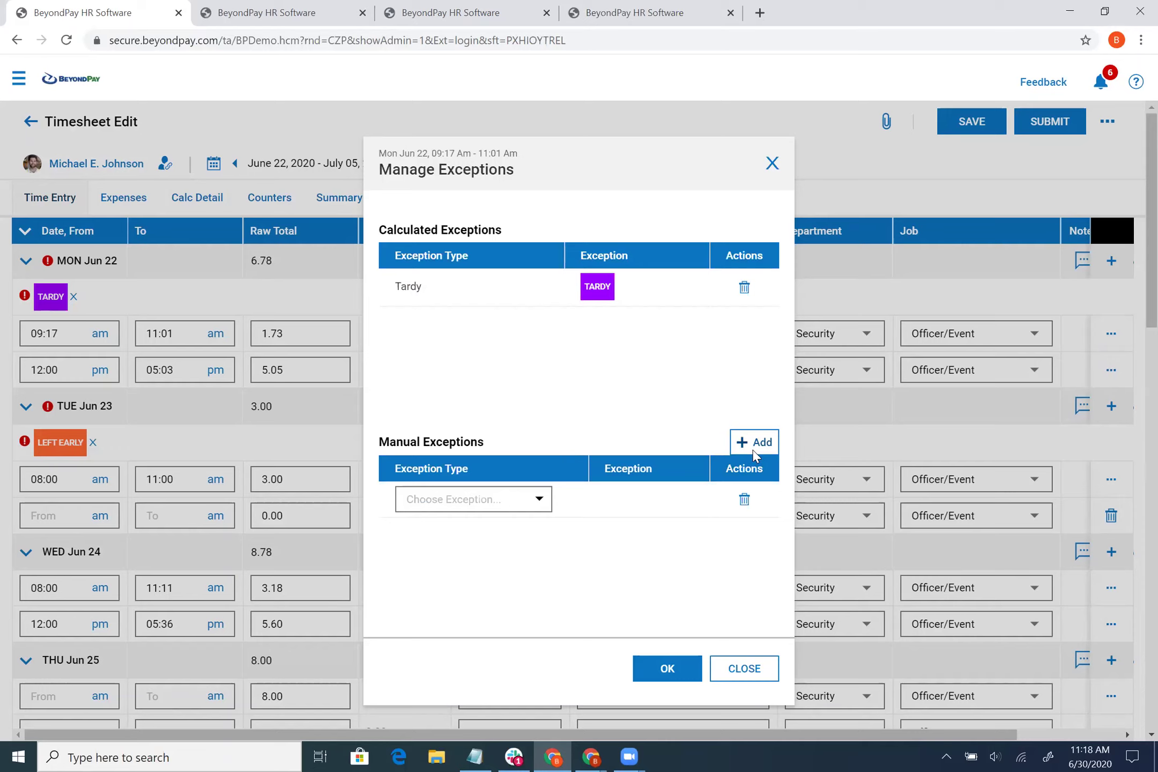
click(539, 499)
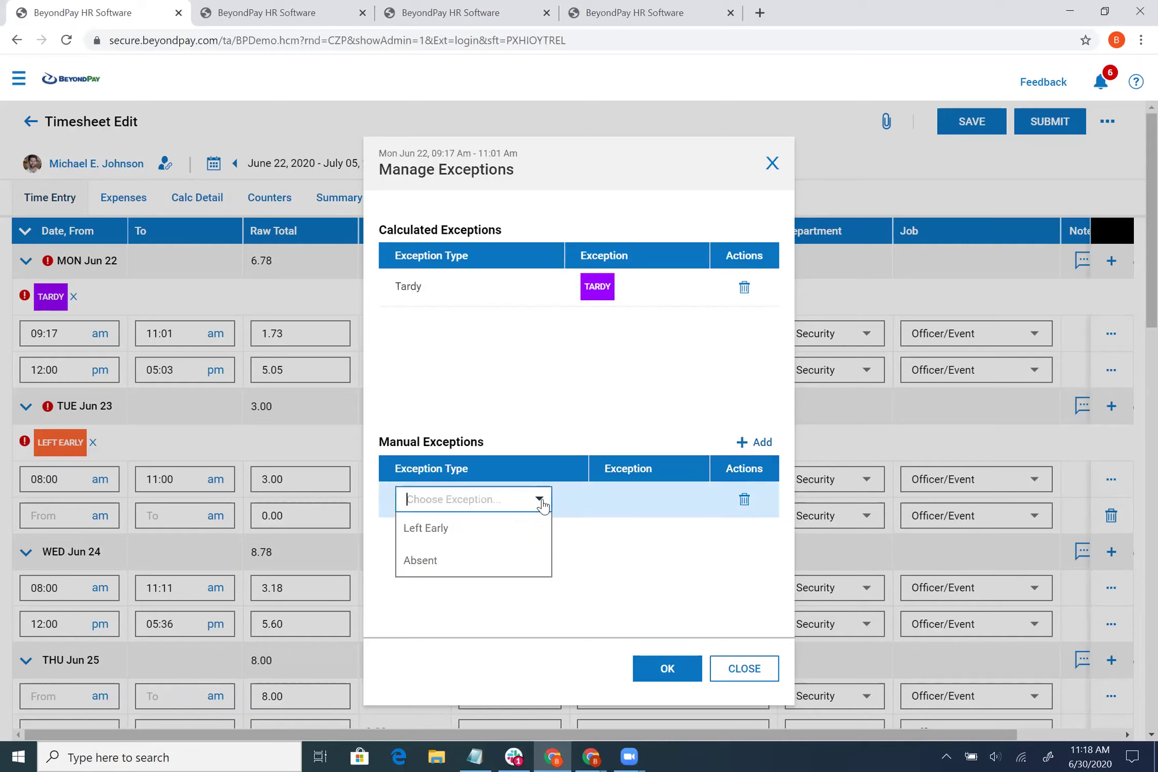
click(486, 560)
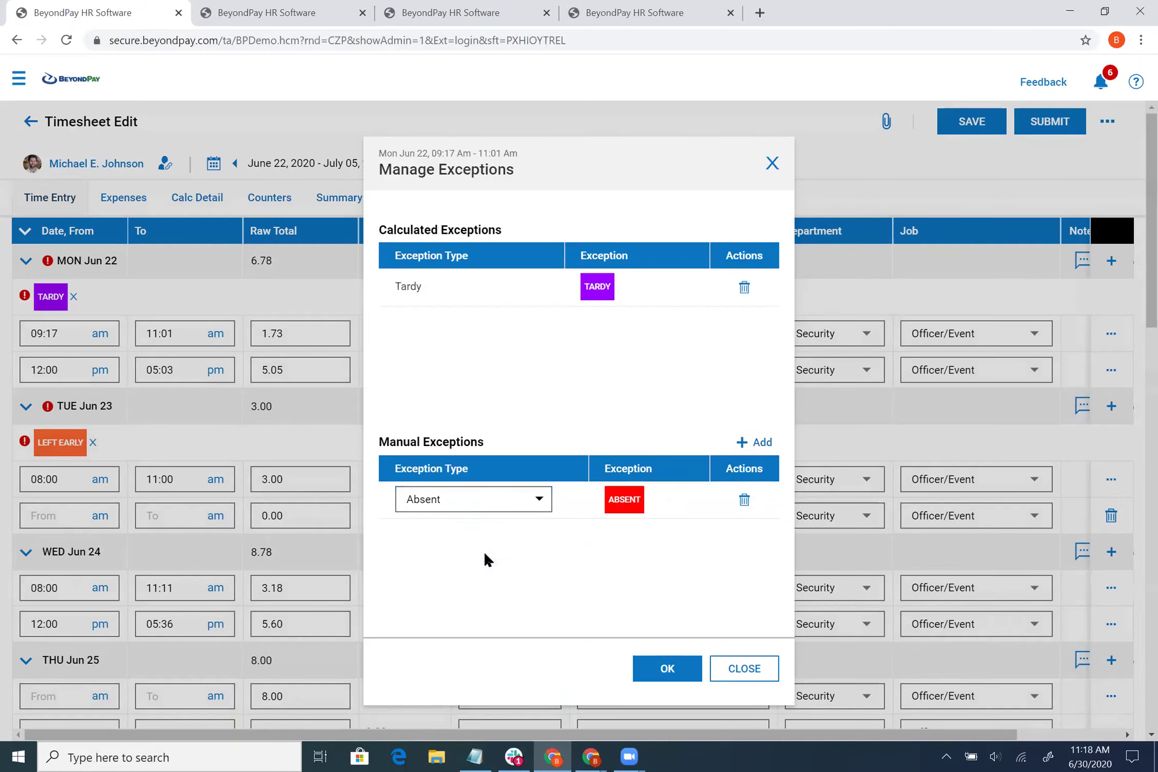
click(667, 669)
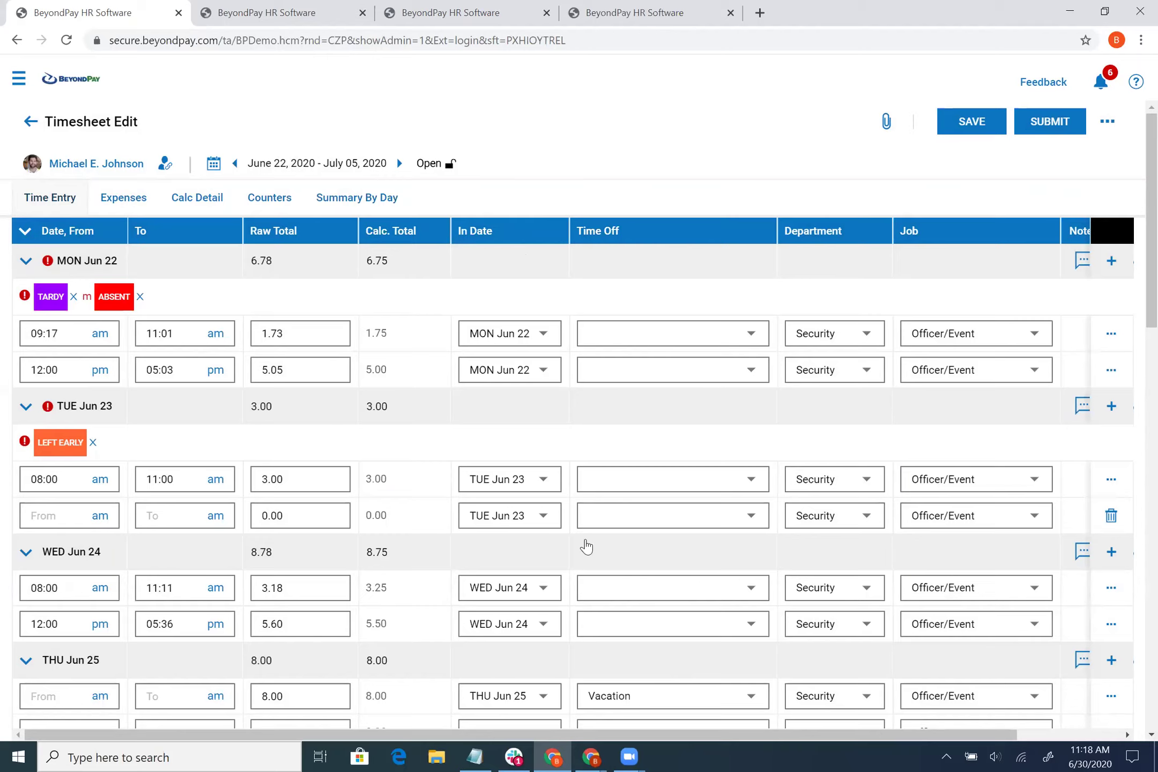
Step: Switch to the employee view's browser window and look over the My Time timesheet for June 22 to July 05, 2020
mouse_move(590, 755)
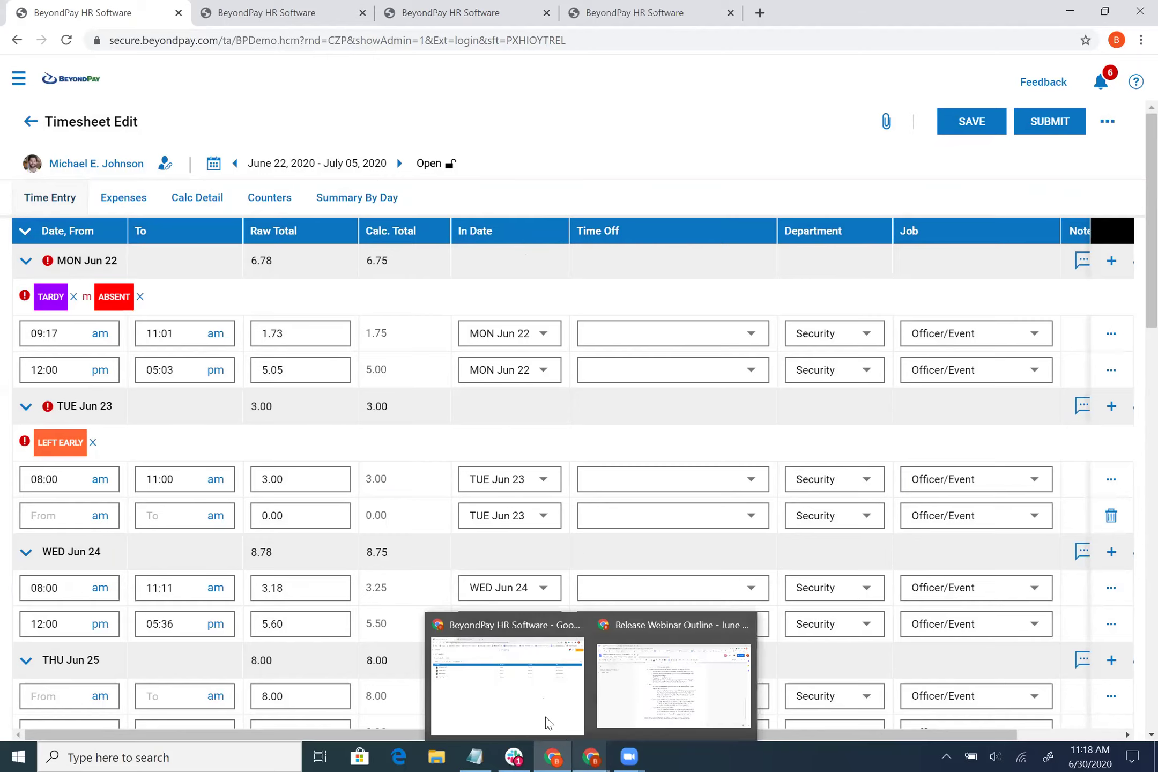
click(545, 716)
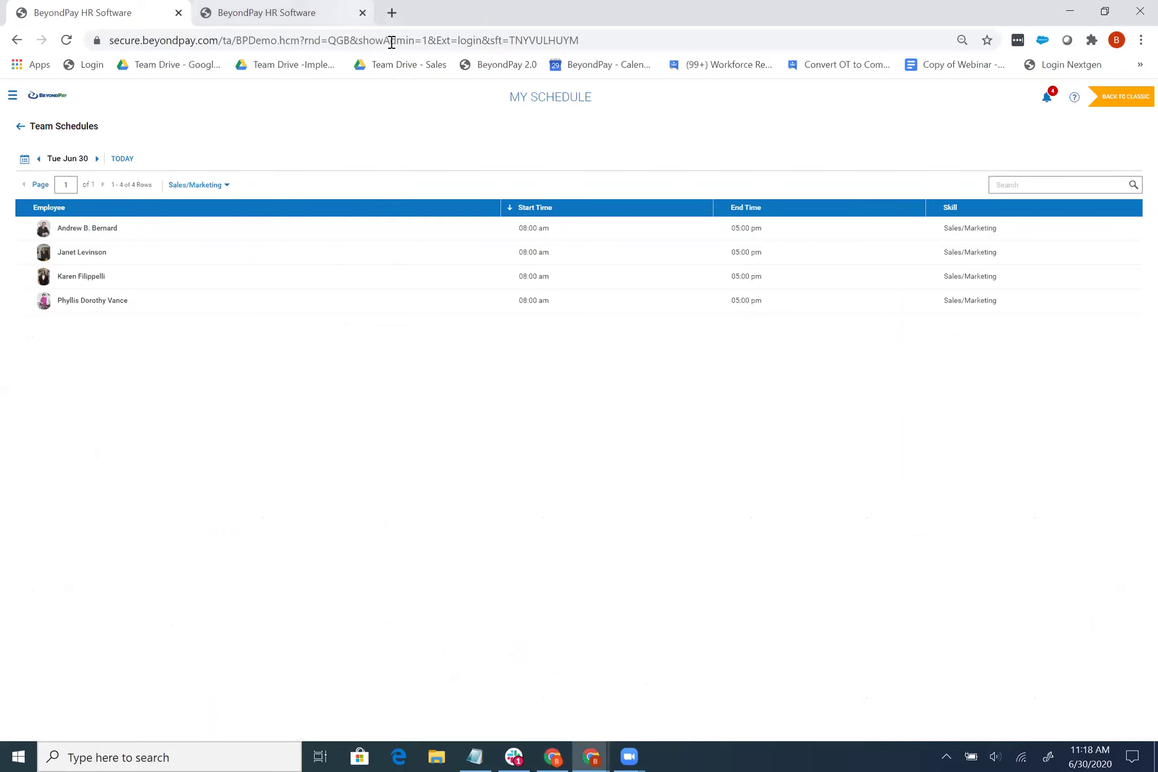
key(ctrl+Tab)
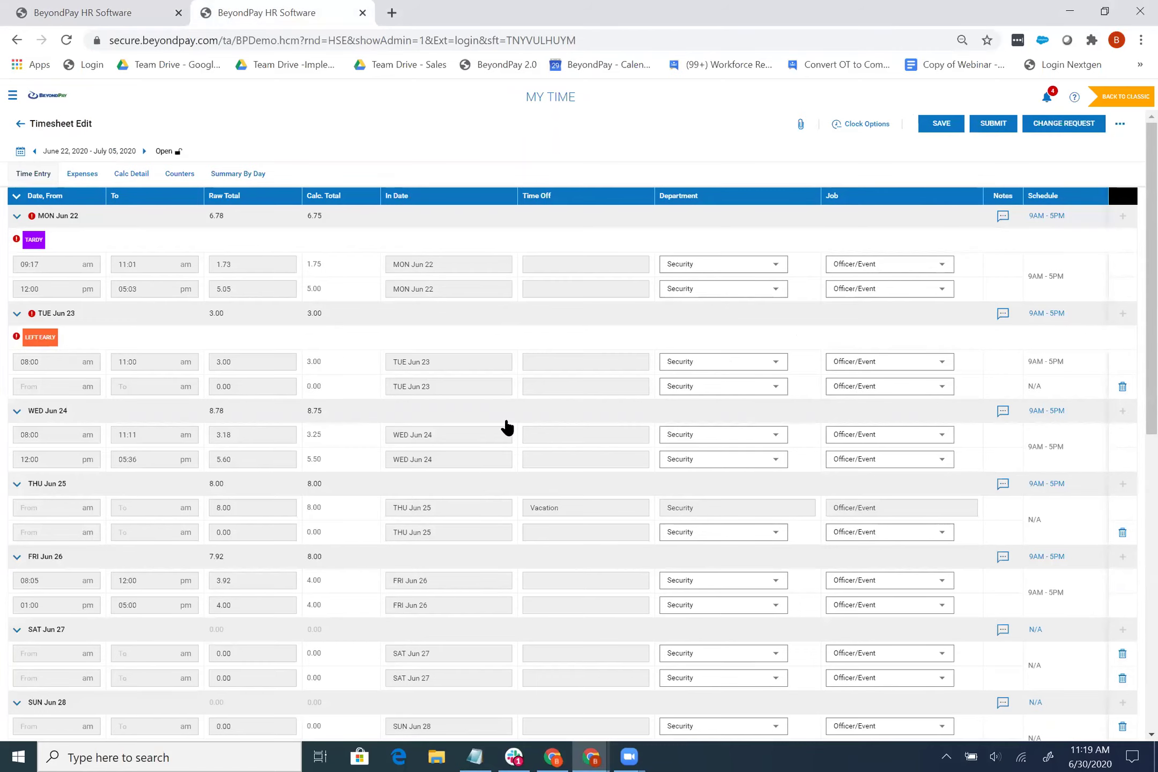
scroll(676, 433, down, 3)
scroll(676, 433, down, 3)
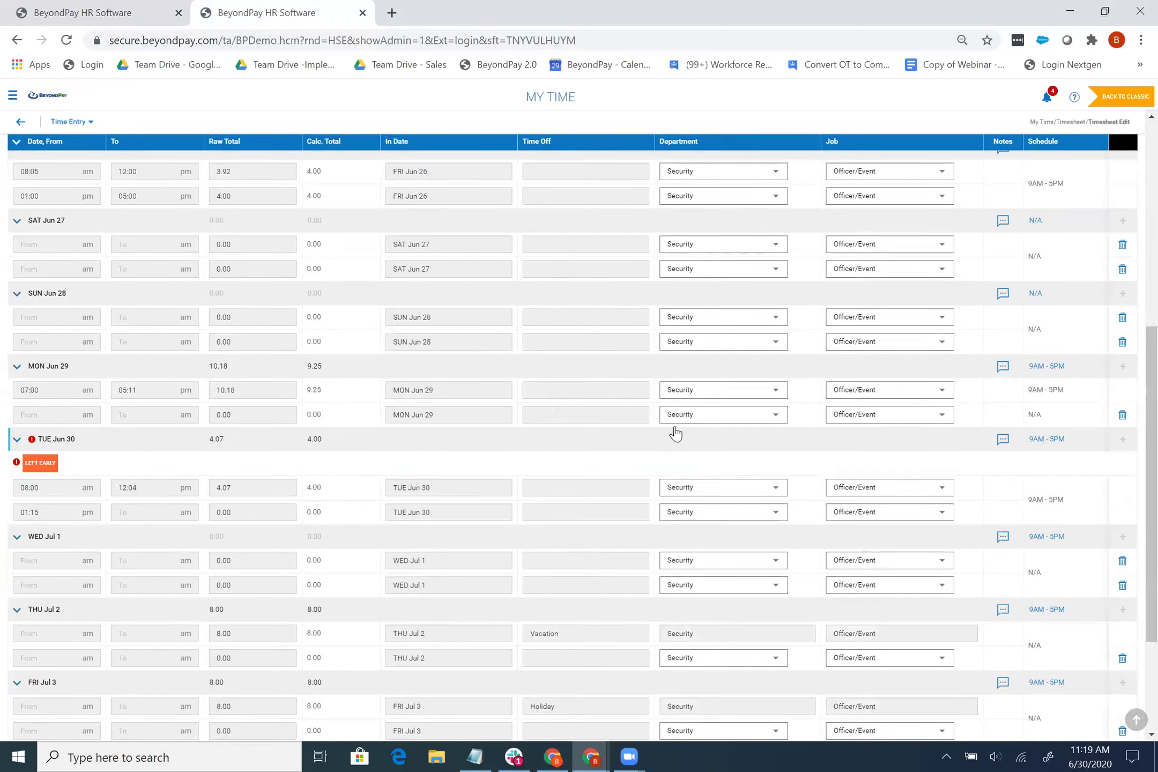
scroll(675, 432, up, 10)
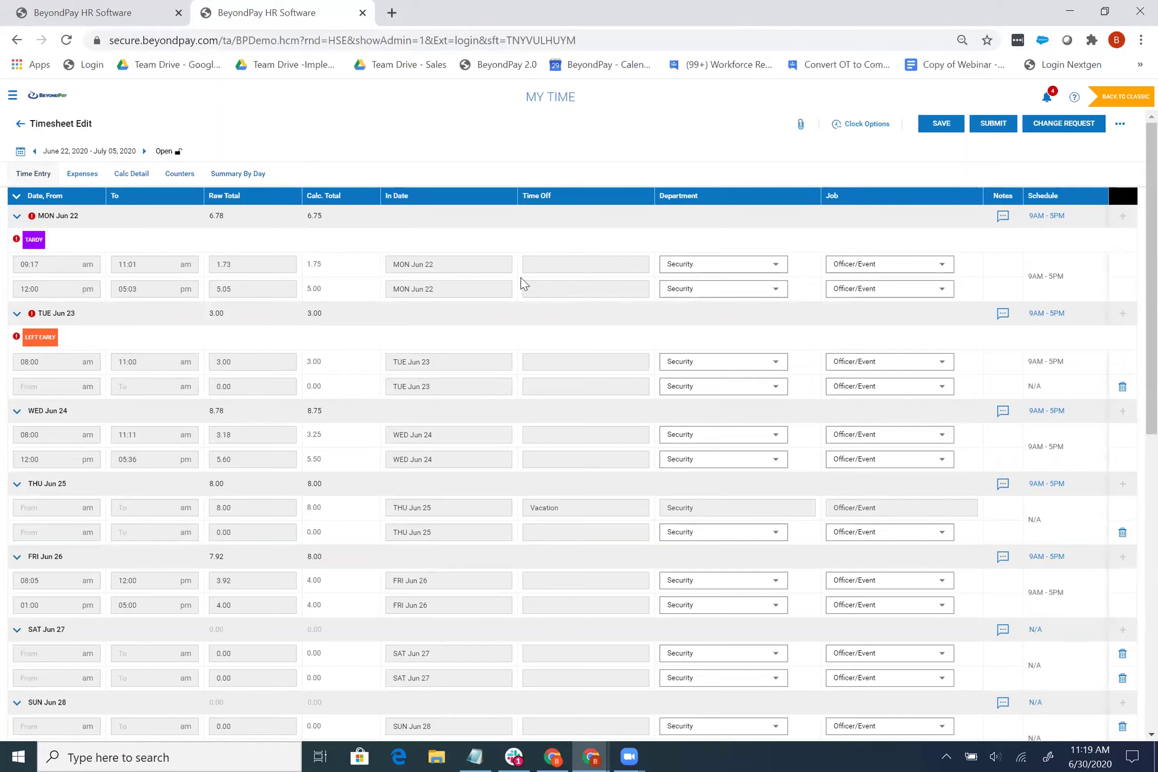
Step: Punch out and punch back in using the timesheet's clock options
click(861, 128)
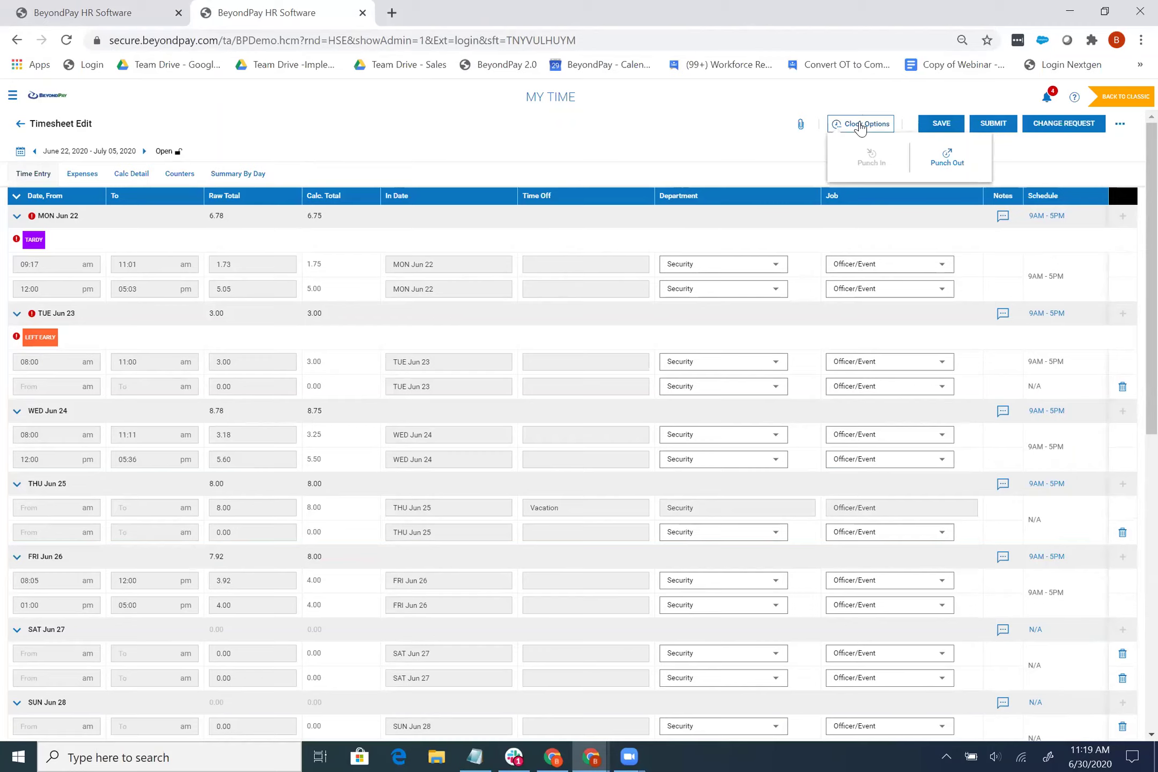
click(938, 165)
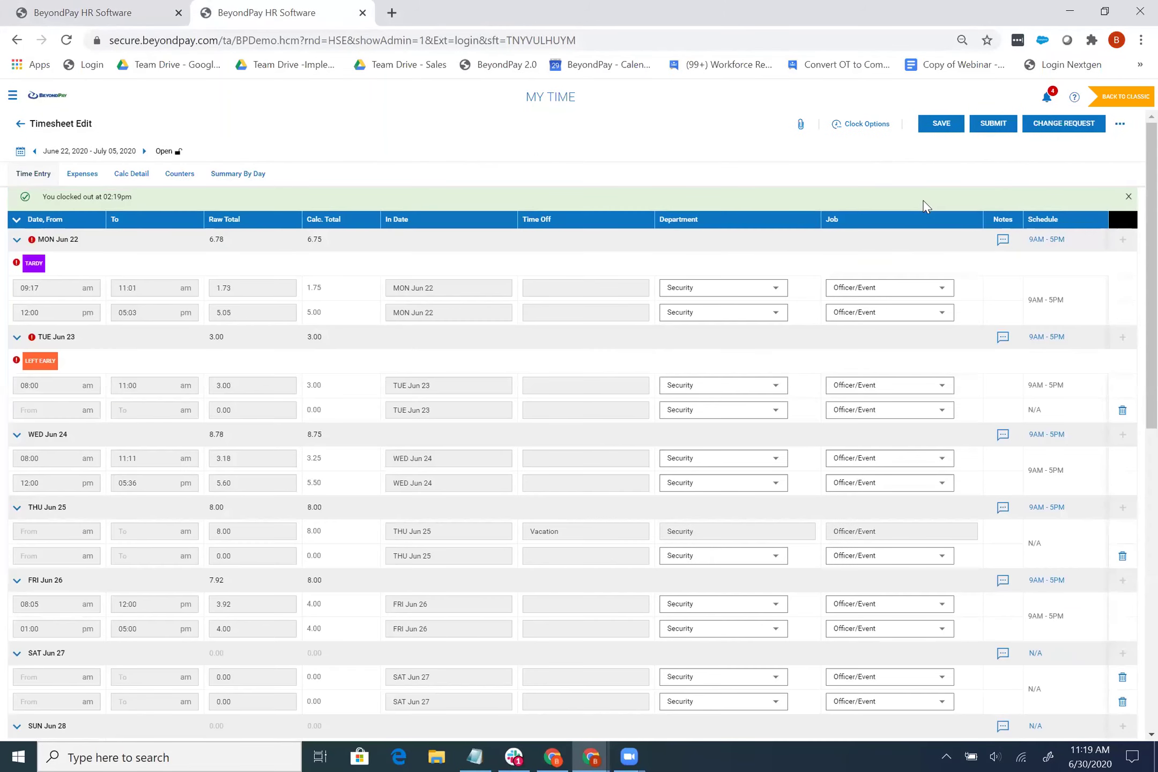
click(864, 123)
click(871, 163)
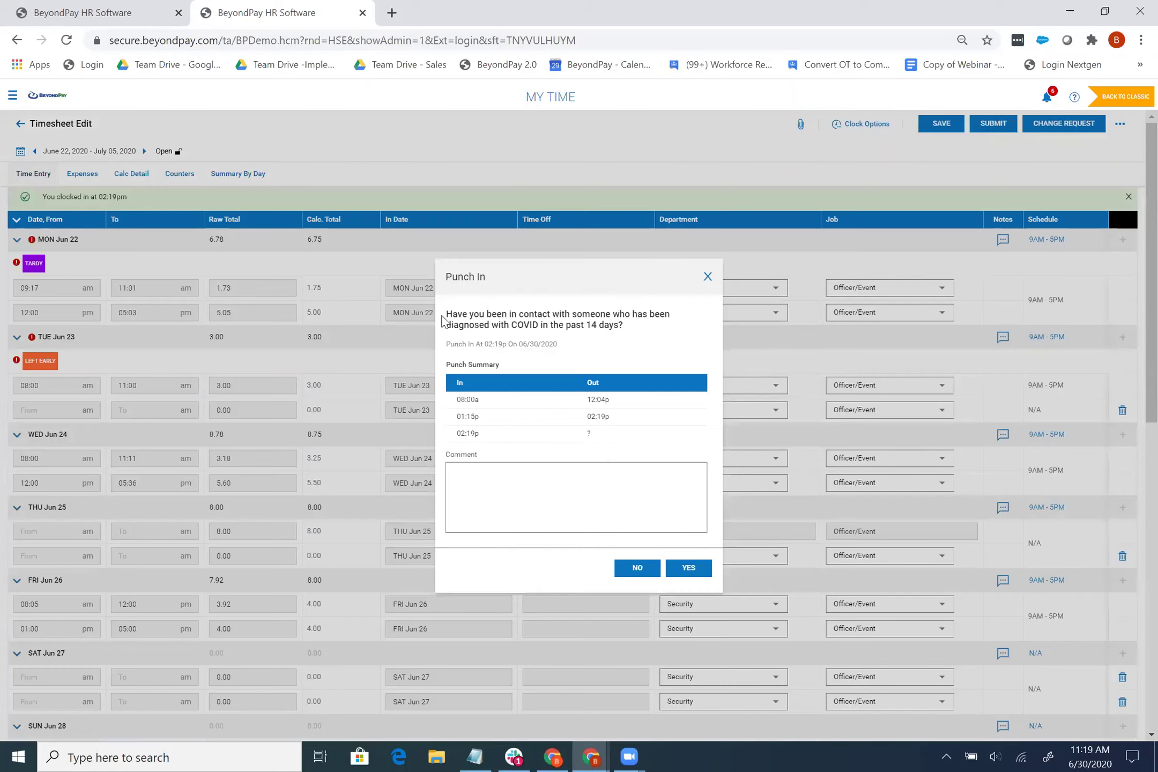
Step: Highlight the COVID contact question in the Punch In prompt and dismiss the prompt without answering
drag(445, 314, 641, 332)
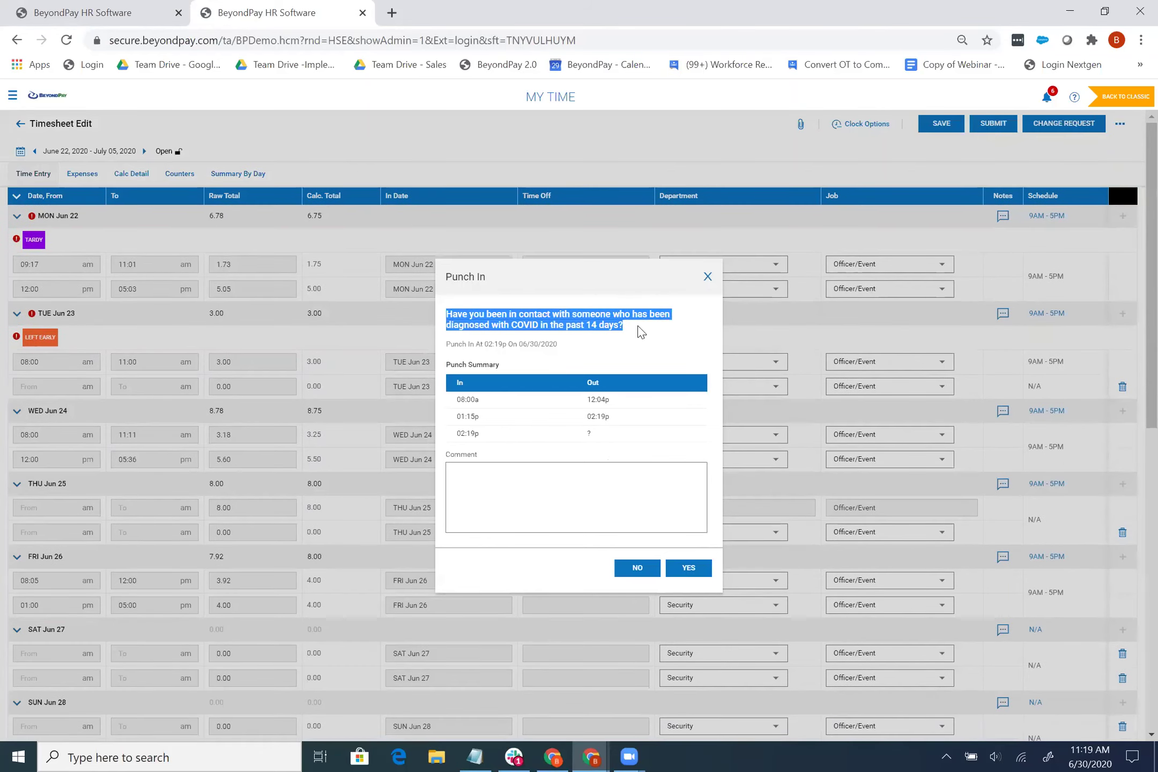
click(640, 327)
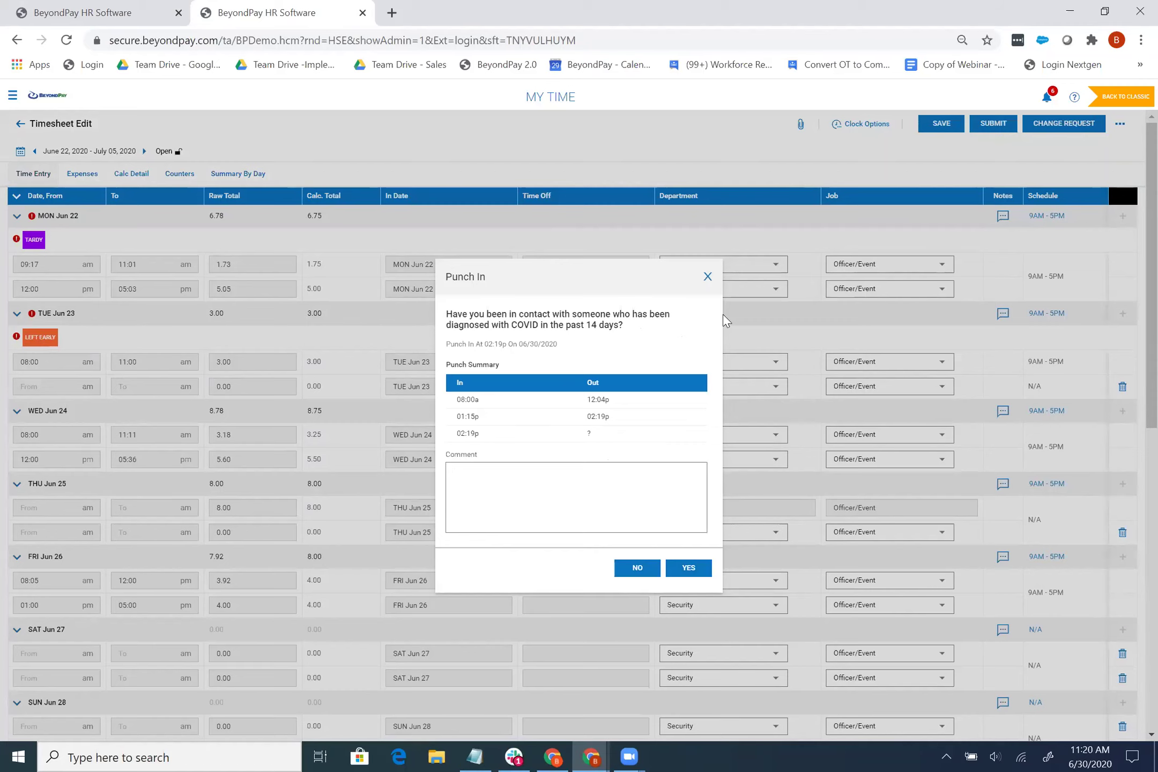
click(708, 277)
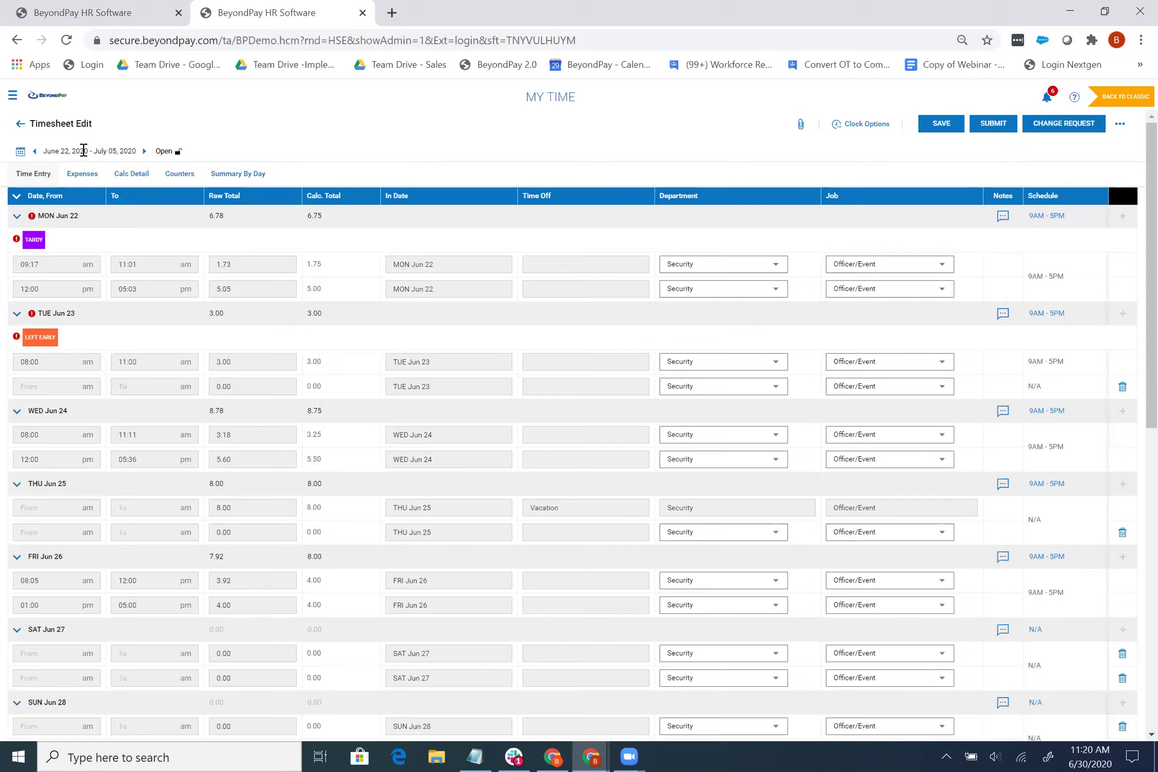
Step: Return to Team Schedules and review the Sales/Marketing schedules day by day through Friday, July 3
click(96, 13)
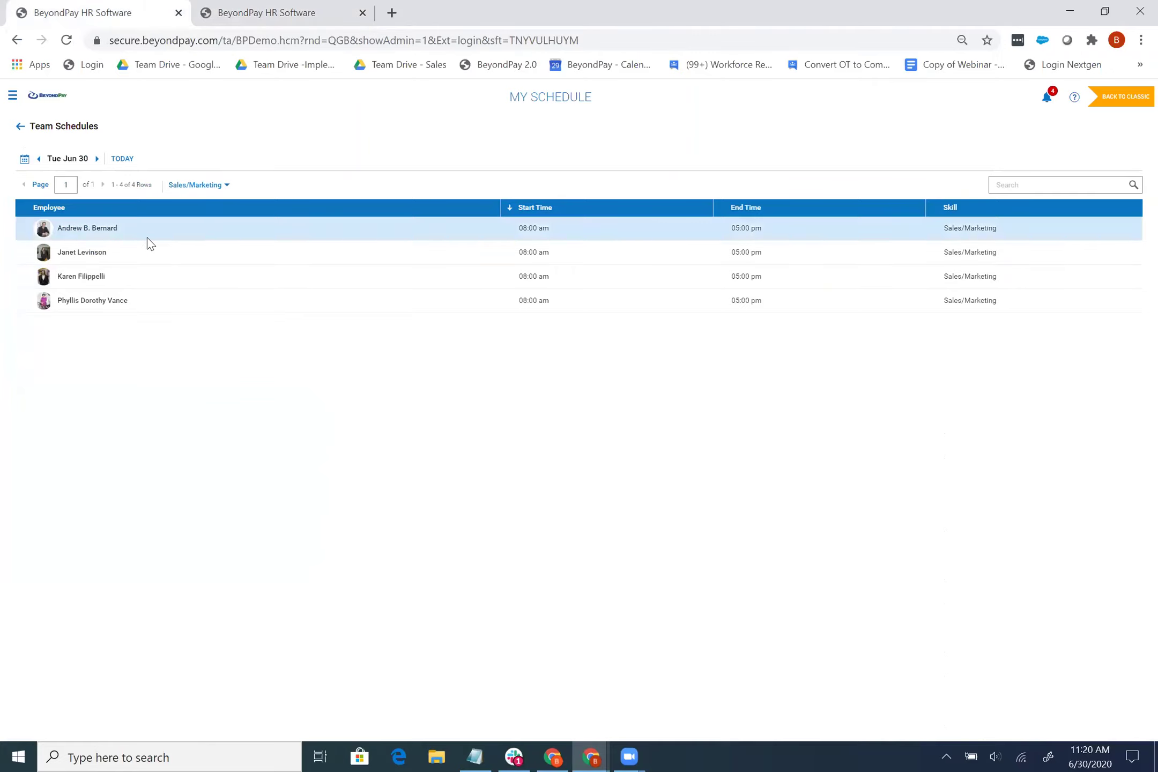
click(97, 159)
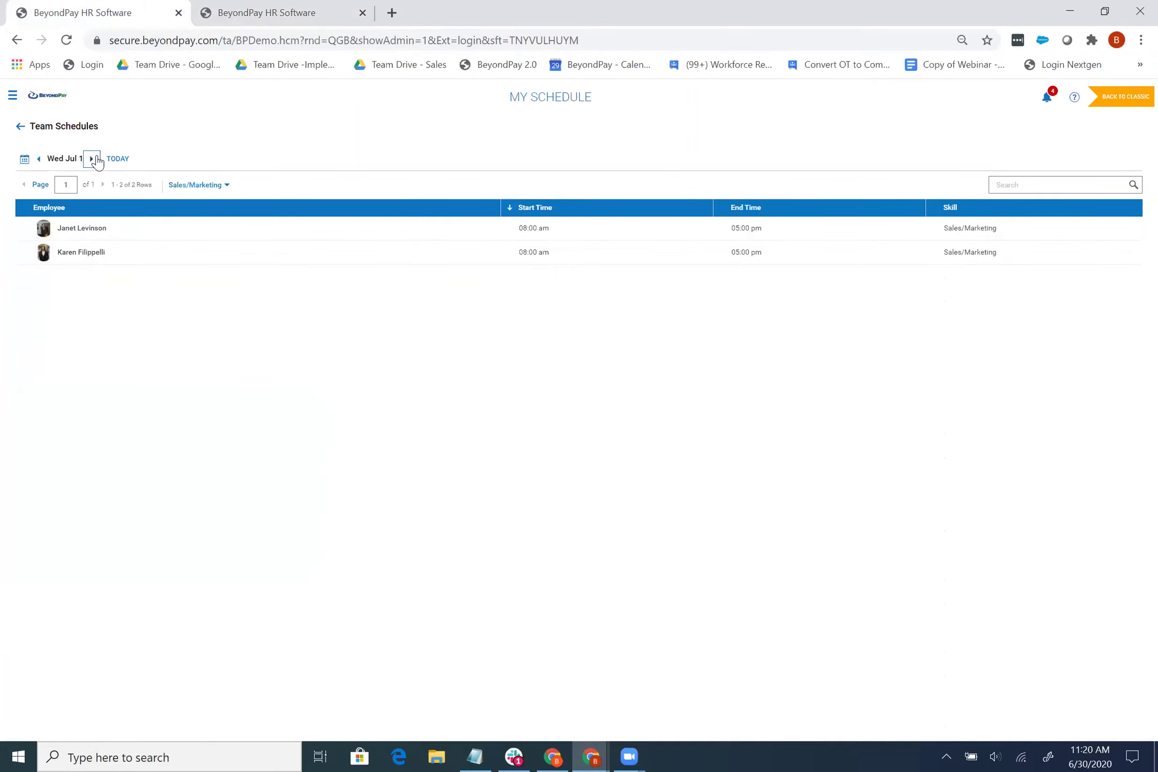
click(93, 159)
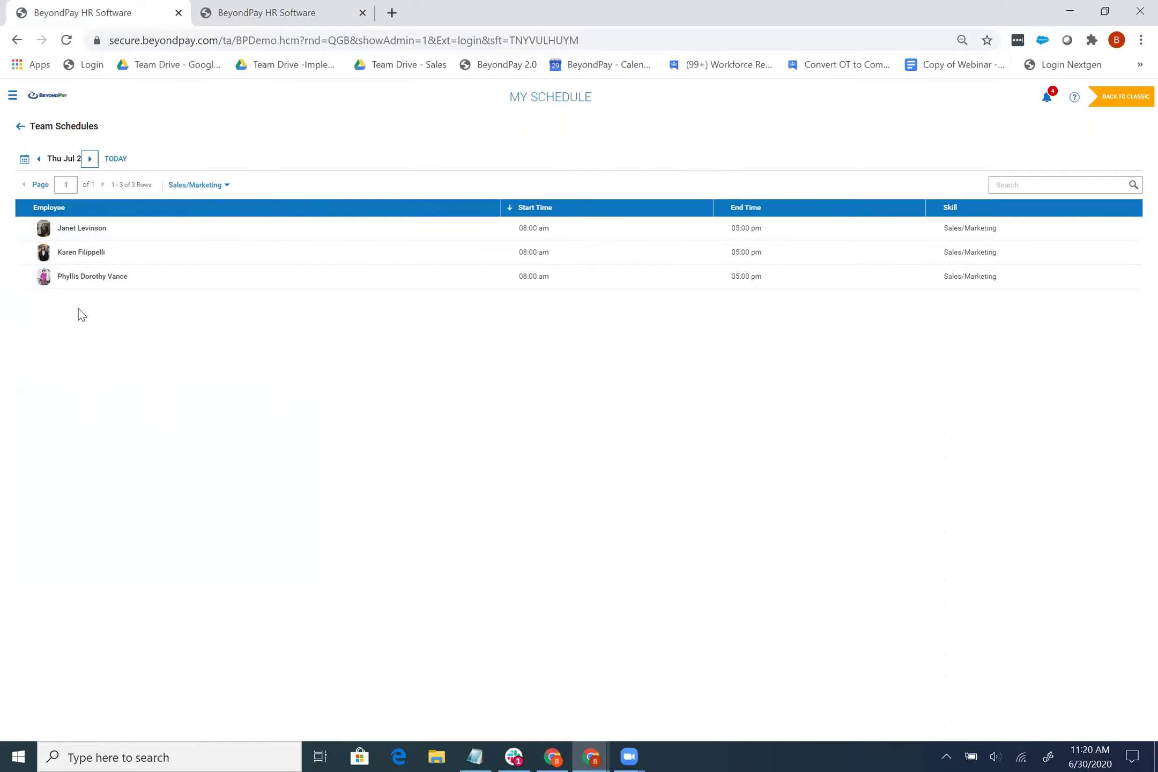
click(89, 159)
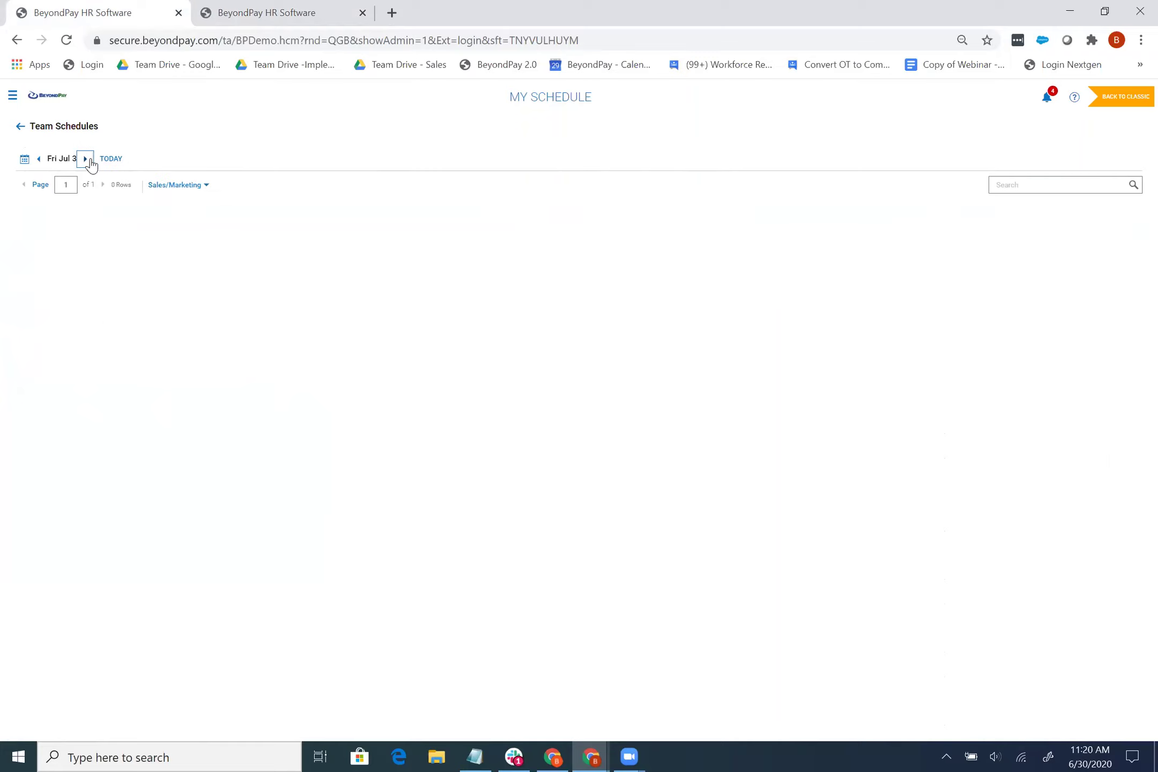
Step: Go back to Thursday, July 2 in Team Schedules, and bring up the weekly Office schedule in the manager's browser window
click(39, 160)
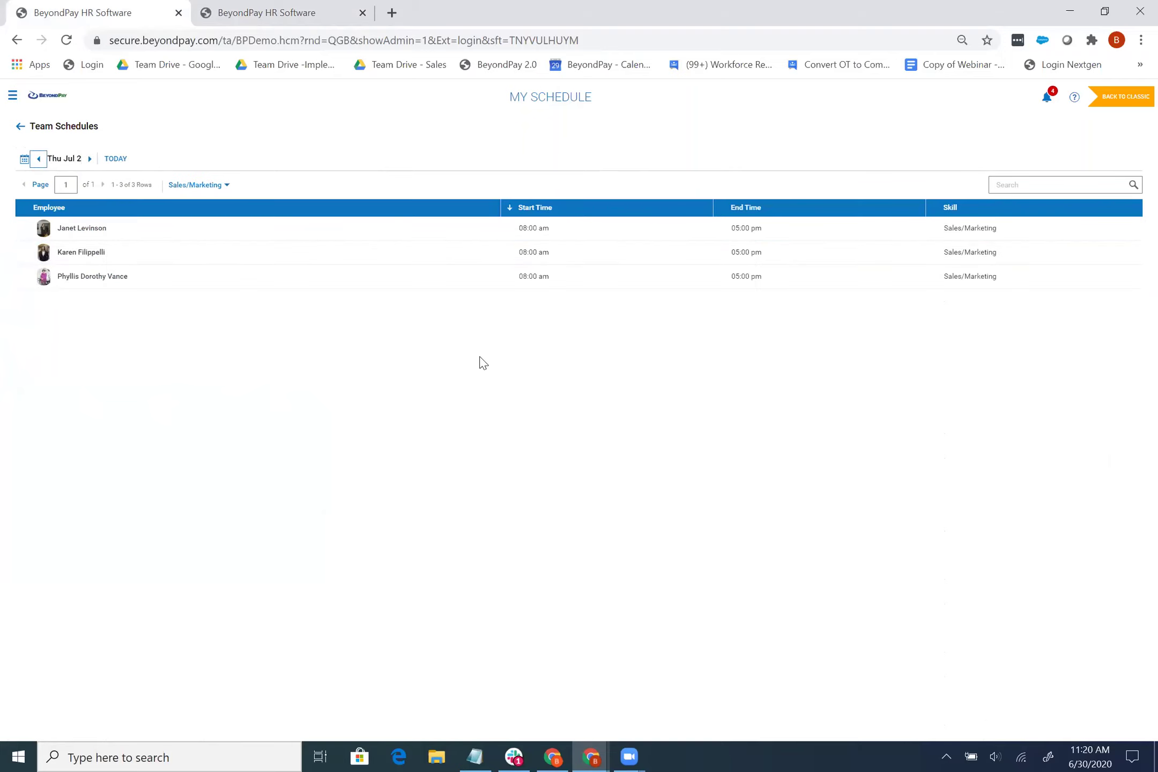
click(554, 756)
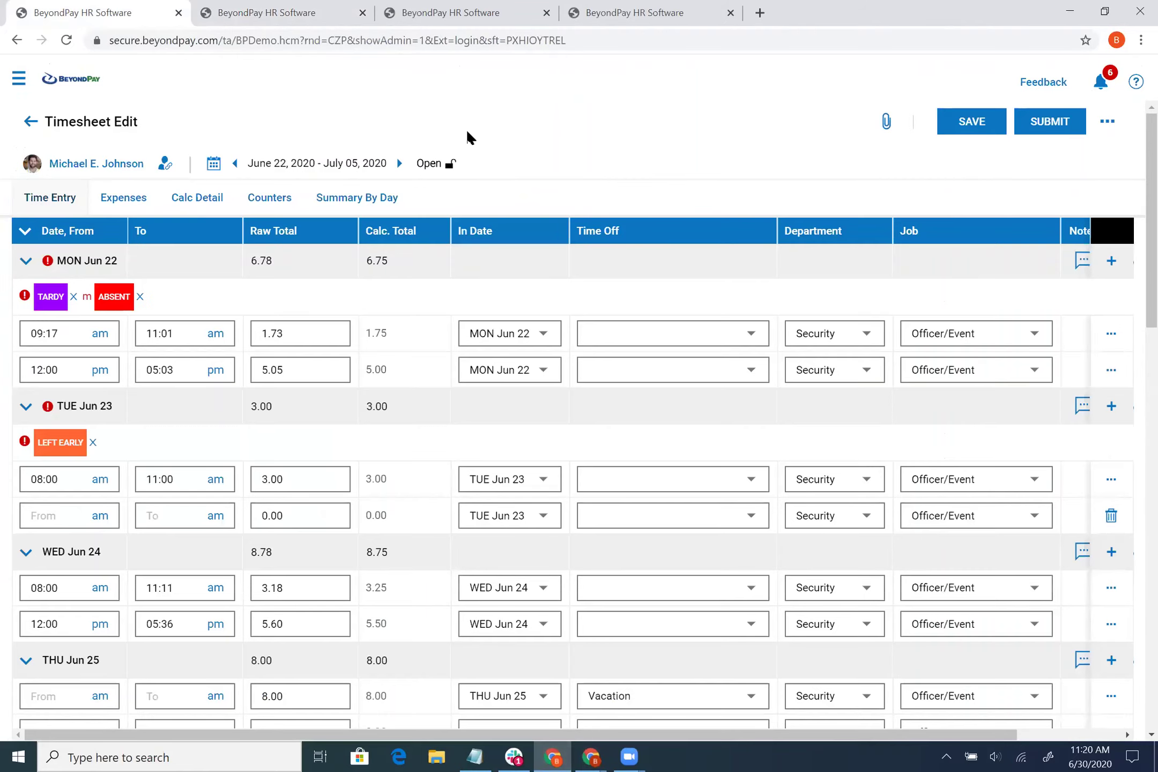
key(ctrl+Tab)
key(ctrl+Tab)
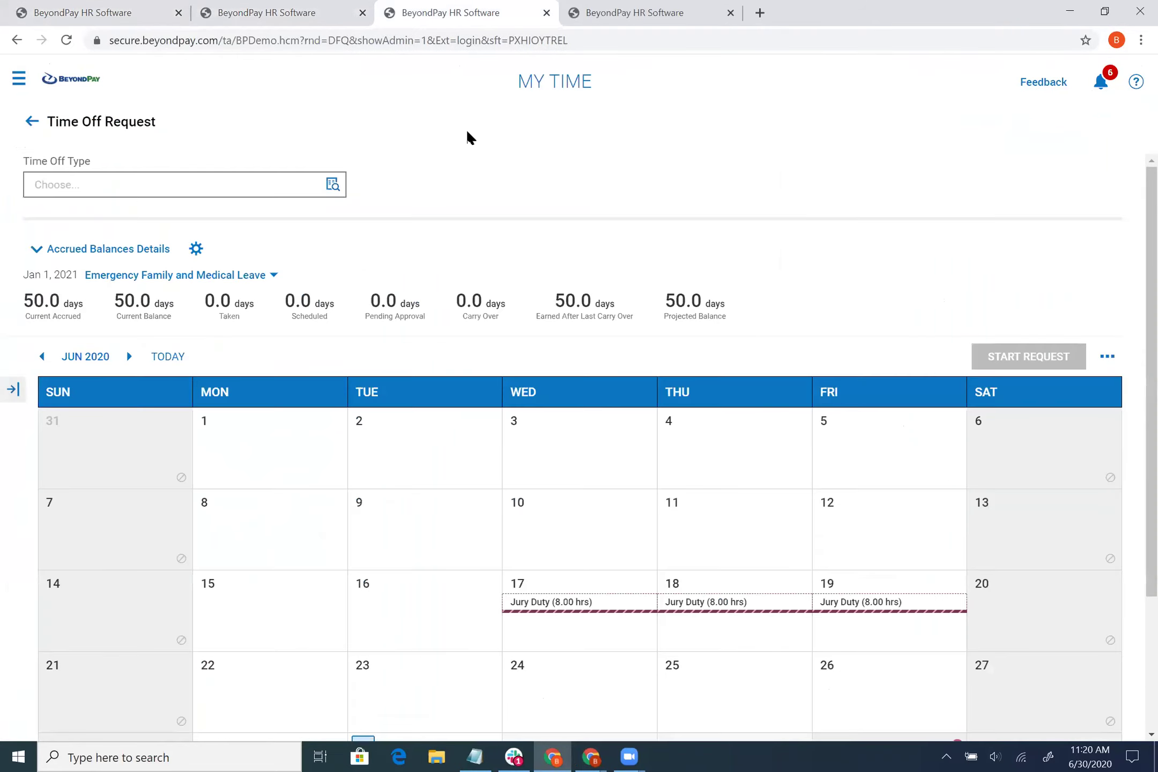
click(321, 19)
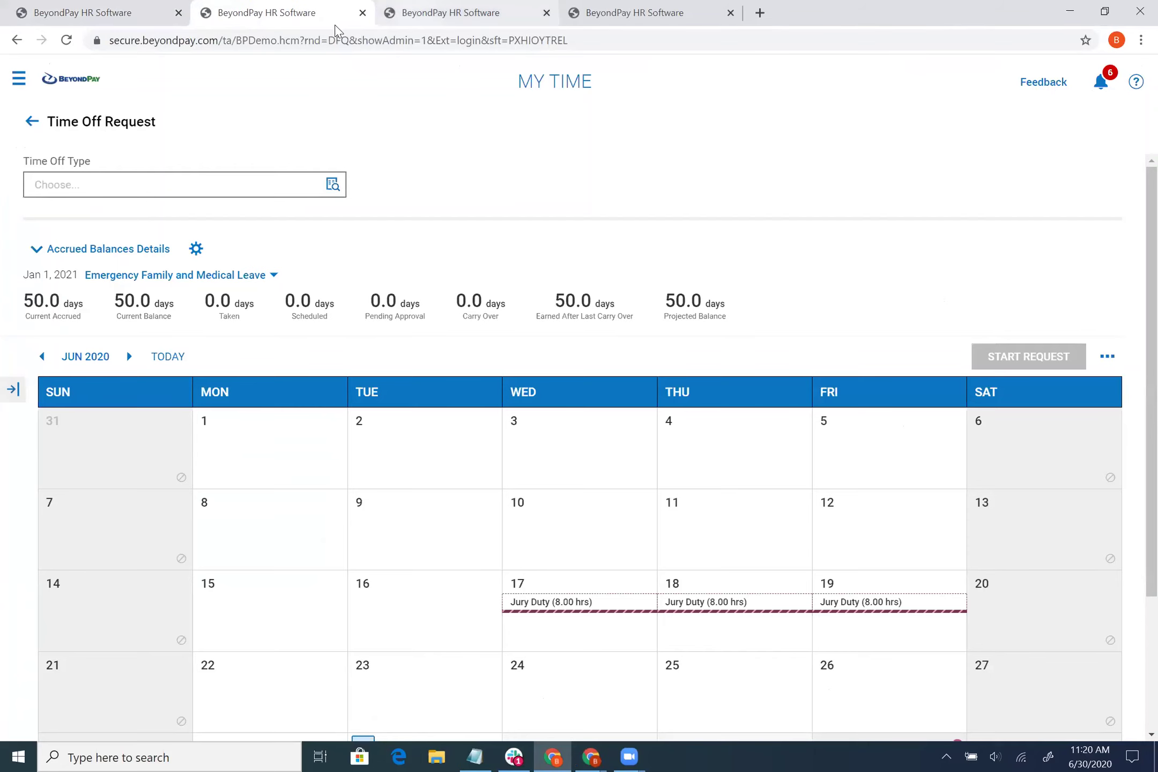
key(ctrl+Tab)
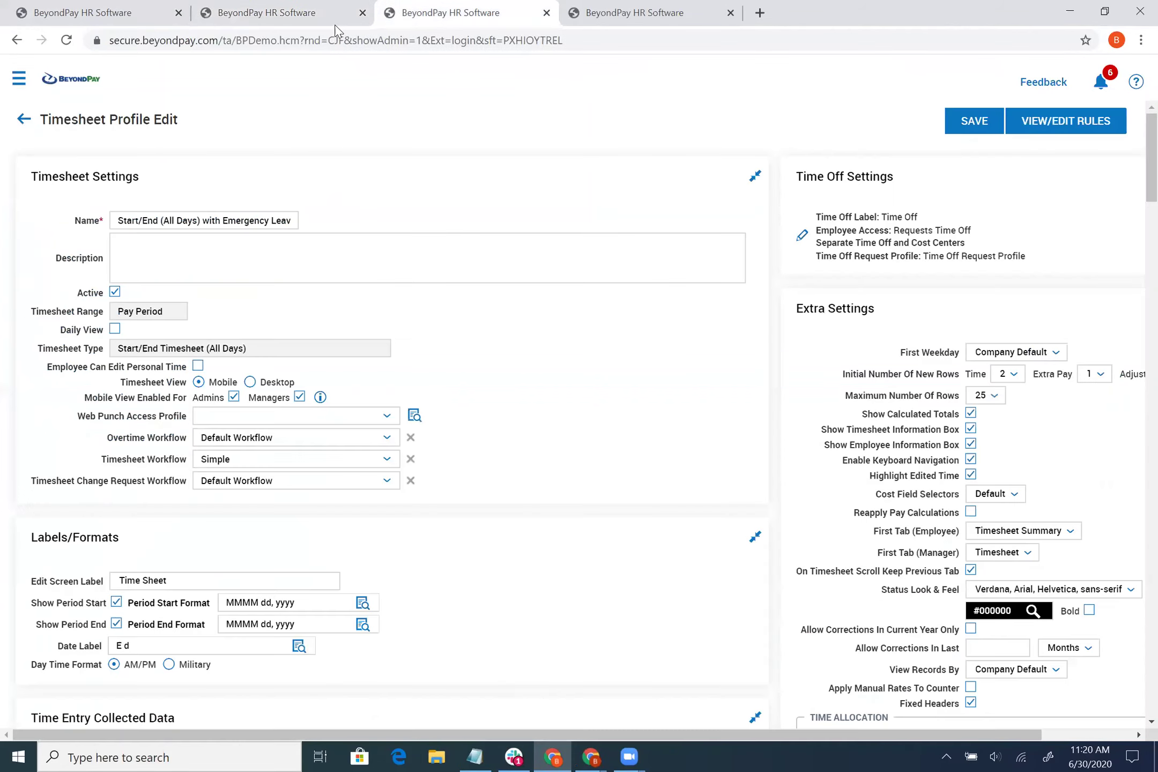
click(594, 22)
click(234, 80)
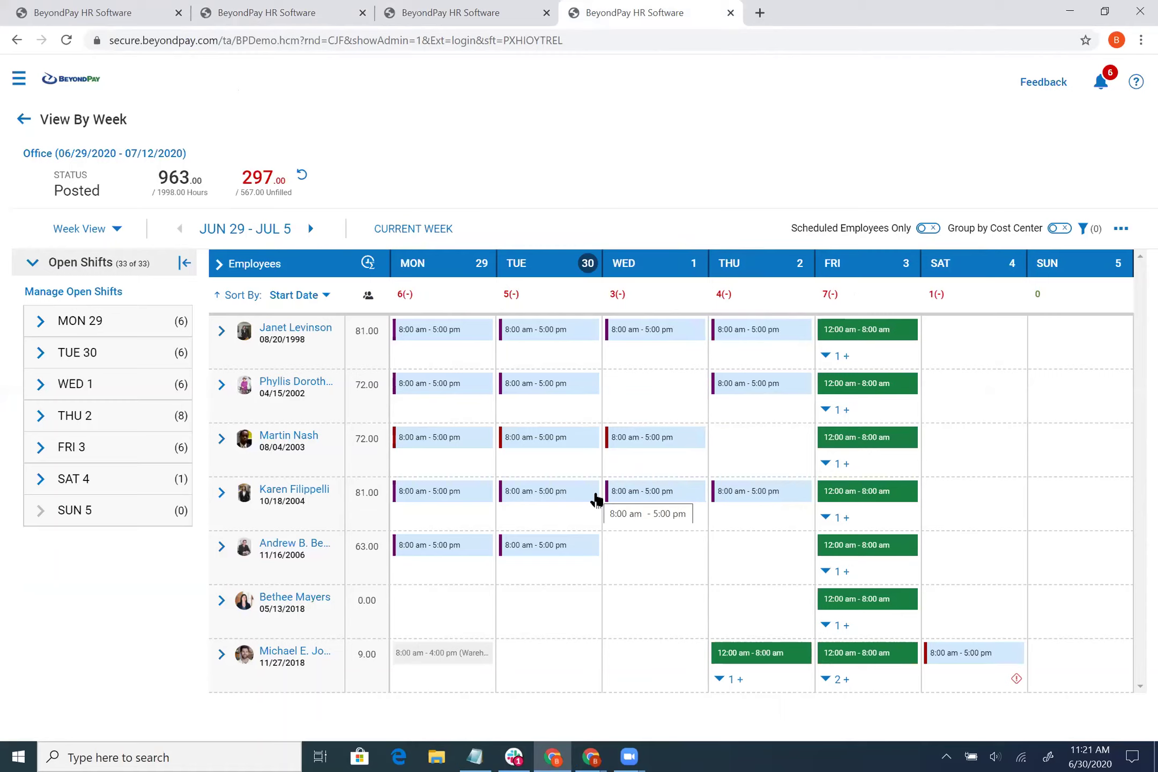
Step: Review the schedule's additional actions and the shift options for the third employee's Monday to Wednesday shifts without applying any
click(1129, 234)
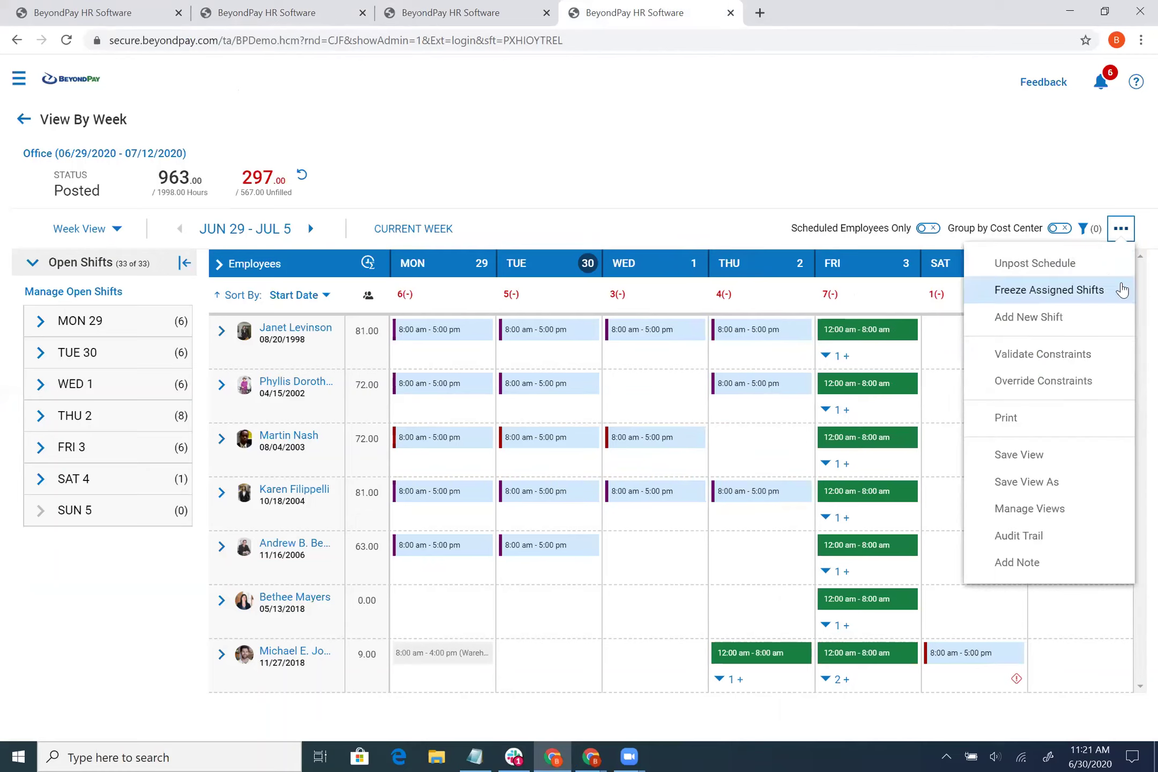
click(1124, 234)
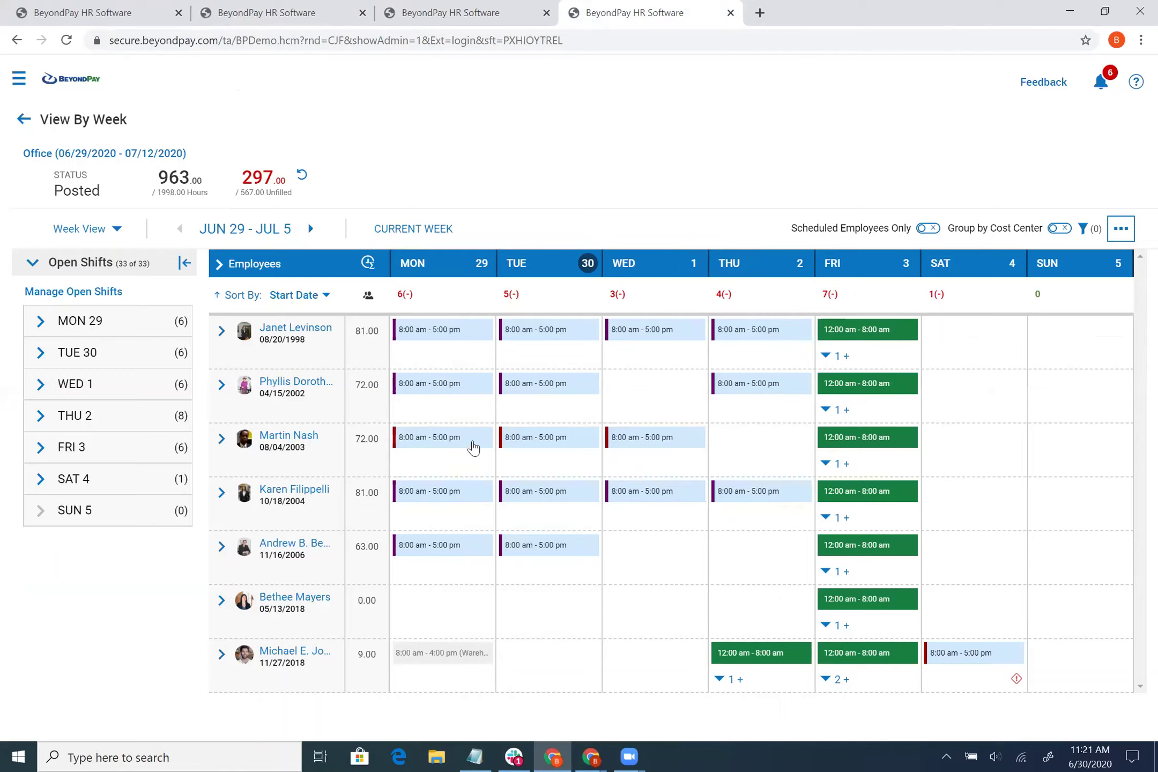
click(445, 440)
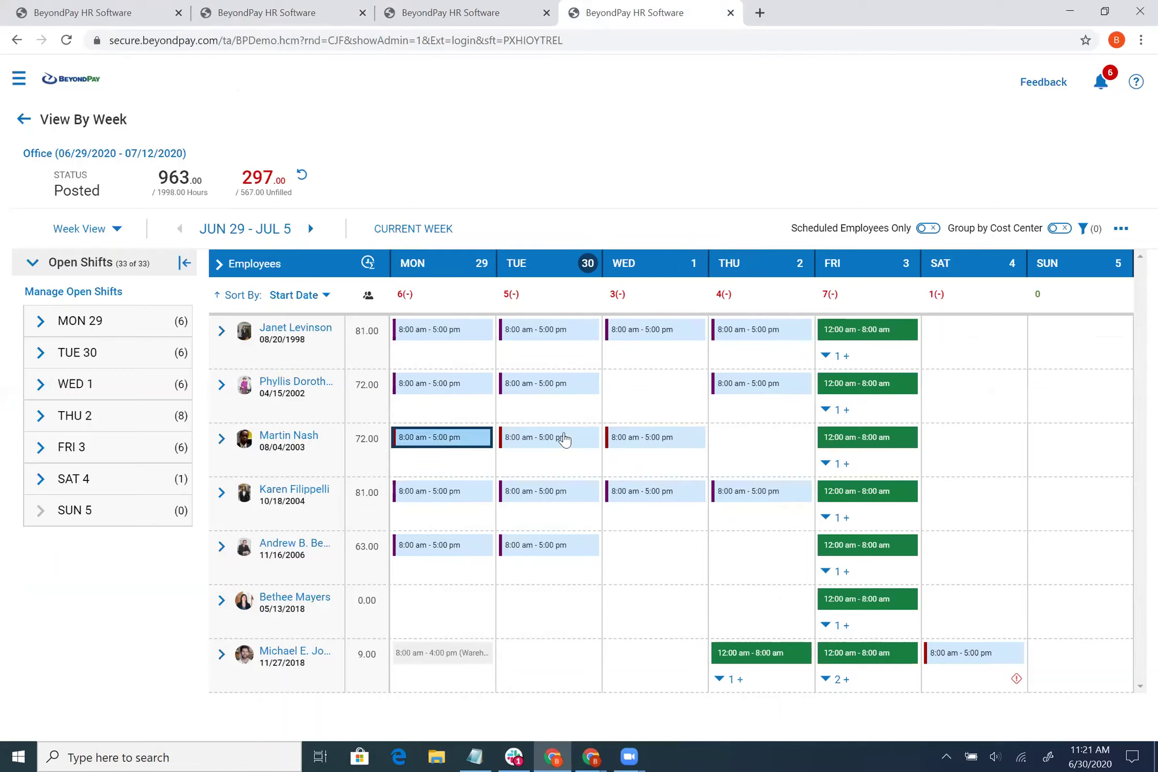
ctrl+click(565, 441)
ctrl+click(678, 440)
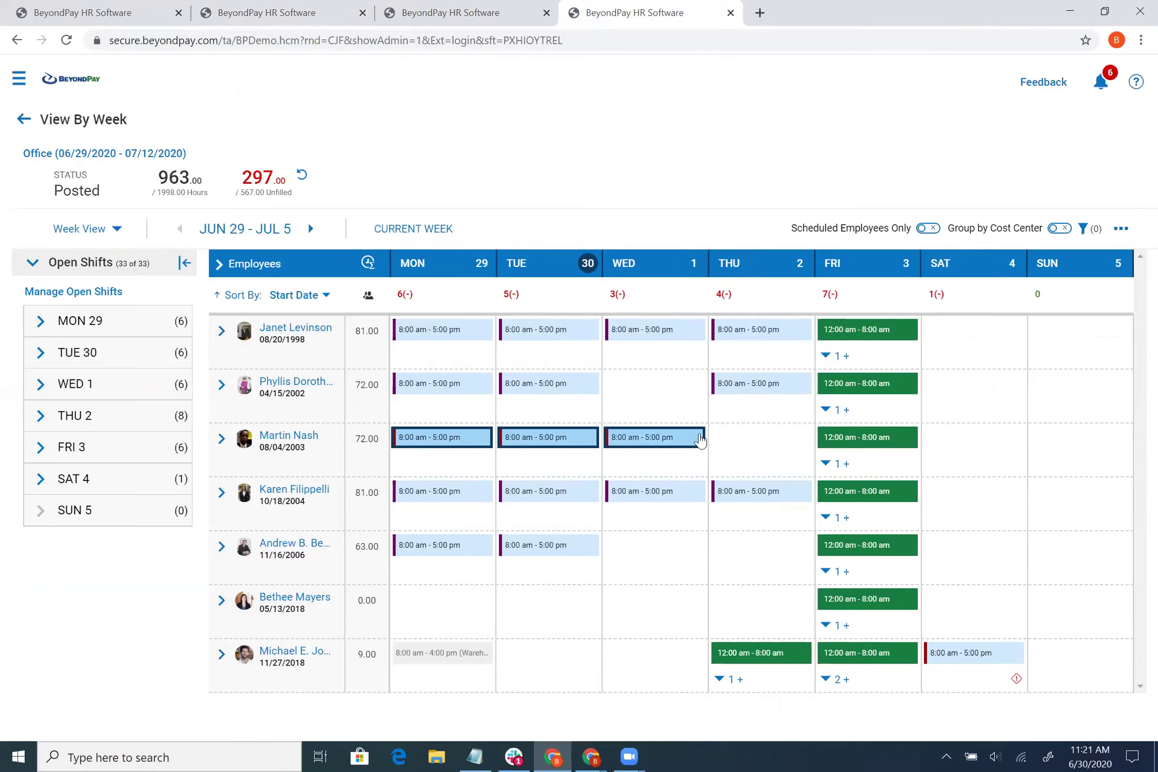
right_click(663, 443)
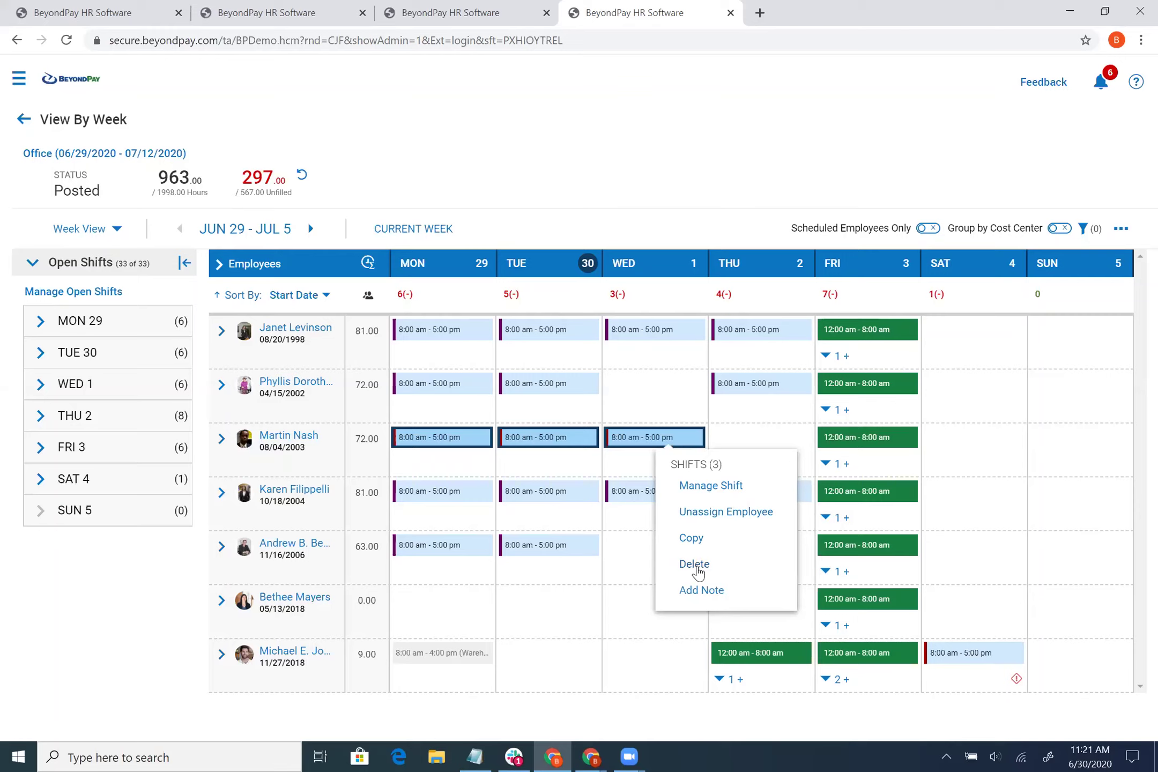
click(599, 460)
Step: Copy the fifth employee's Monday and Tuesday 8:00 am - 5:00 pm shifts to Wednesday and Thursday of the same week
click(438, 550)
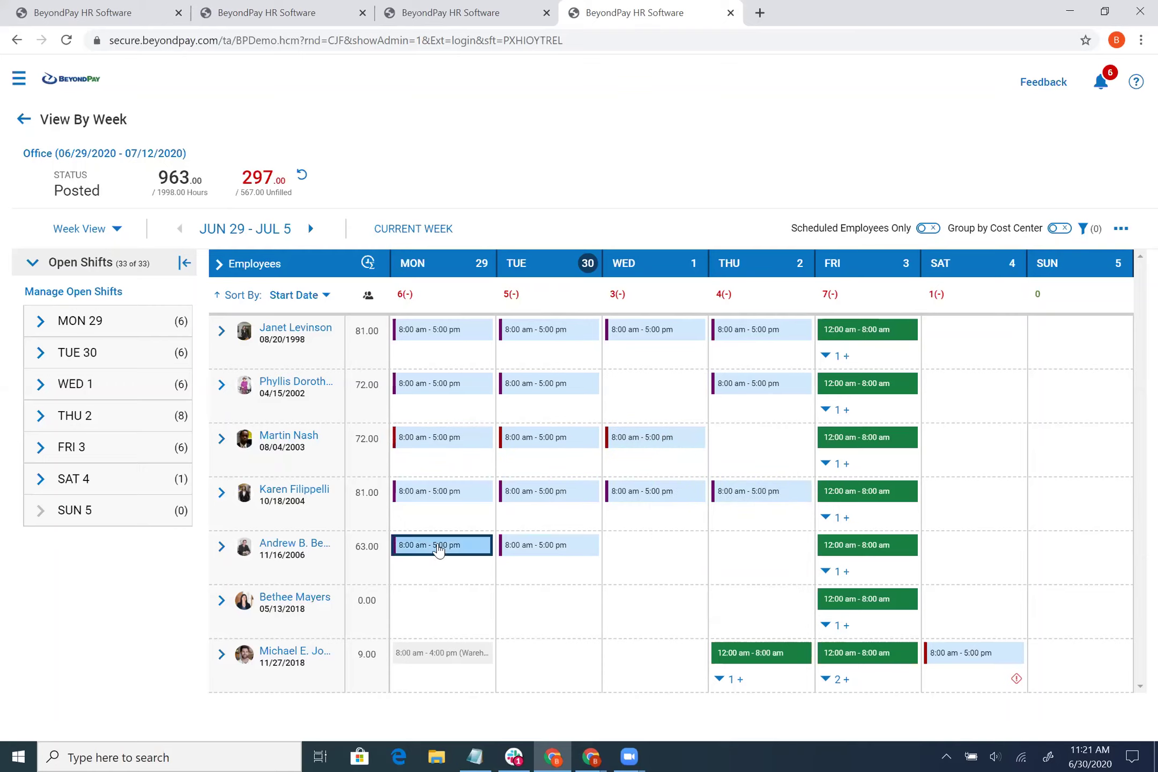
ctrl+click(545, 552)
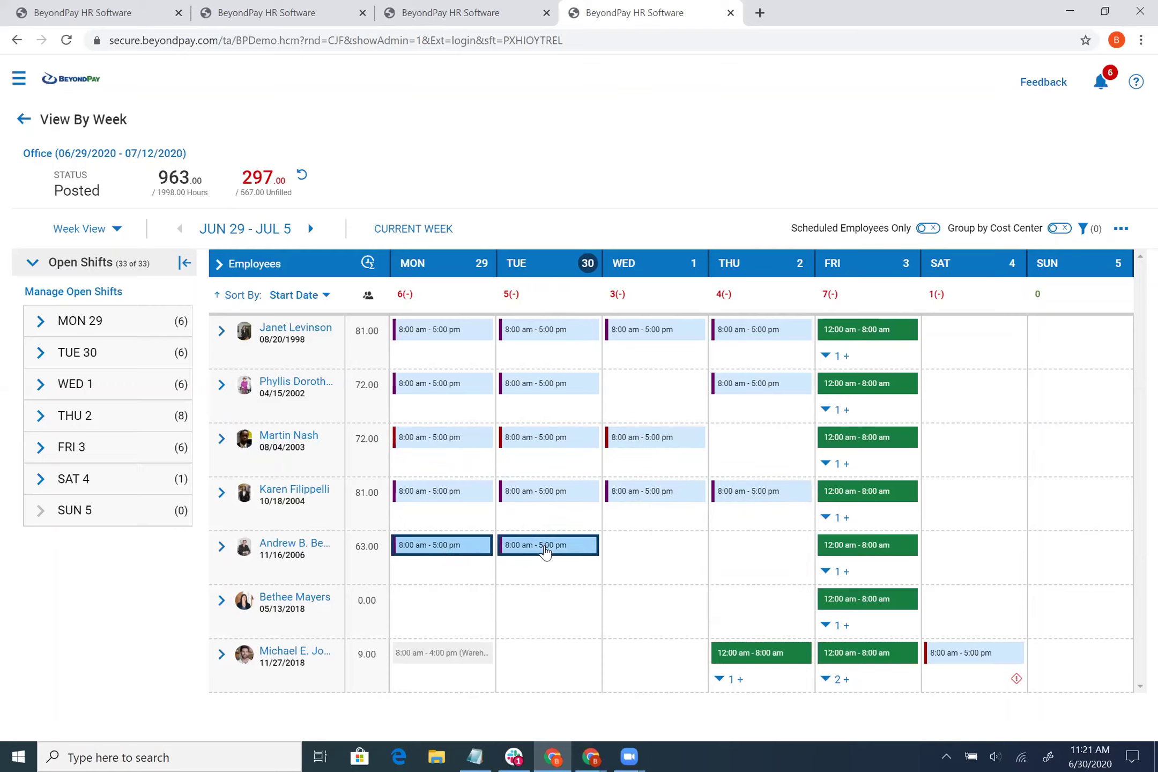
right_click(584, 555)
click(603, 652)
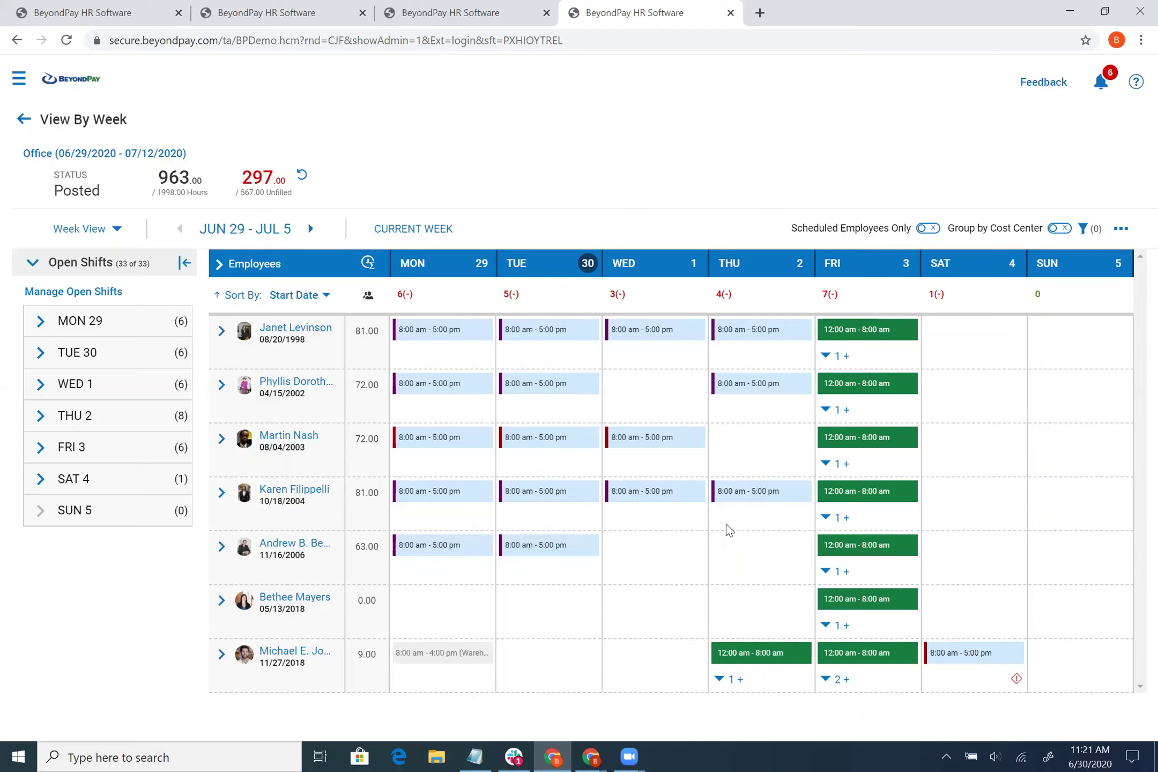
key(ctrl+v)
click(724, 480)
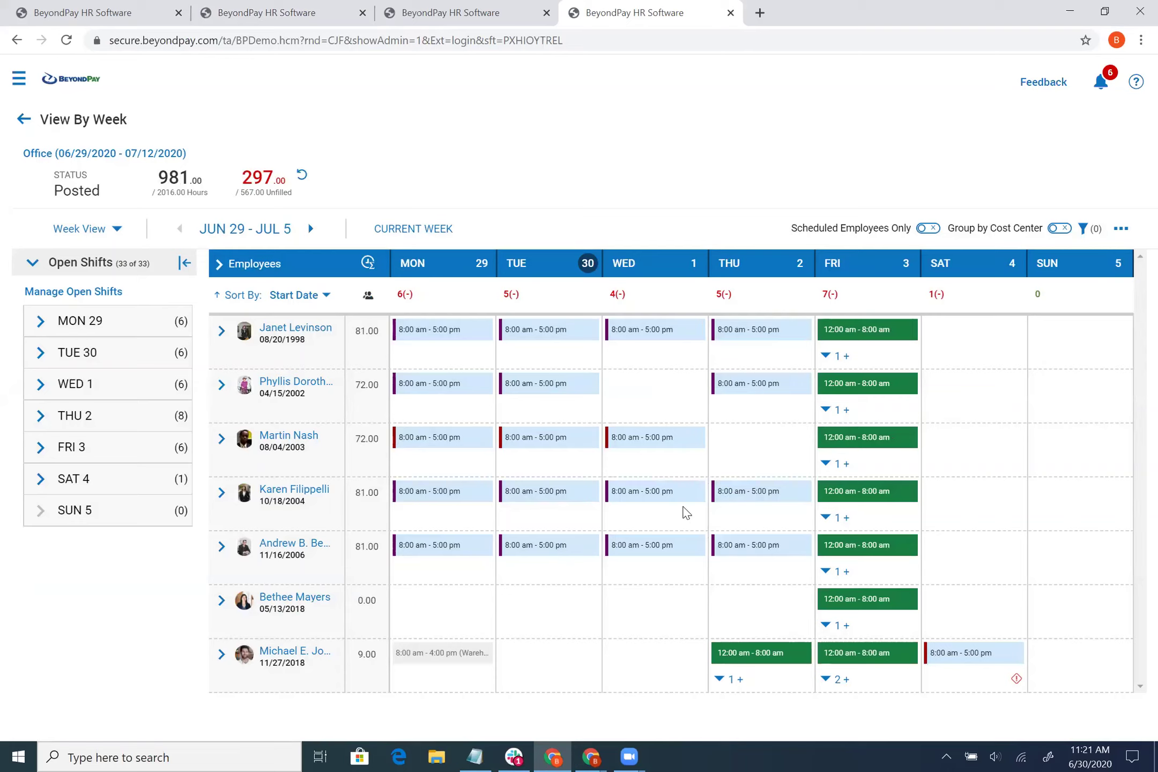
Step: Delete the fifth employee's four 8:00 am - 5:00 pm shifts from Monday to Thursday together
drag(756, 553, 452, 544)
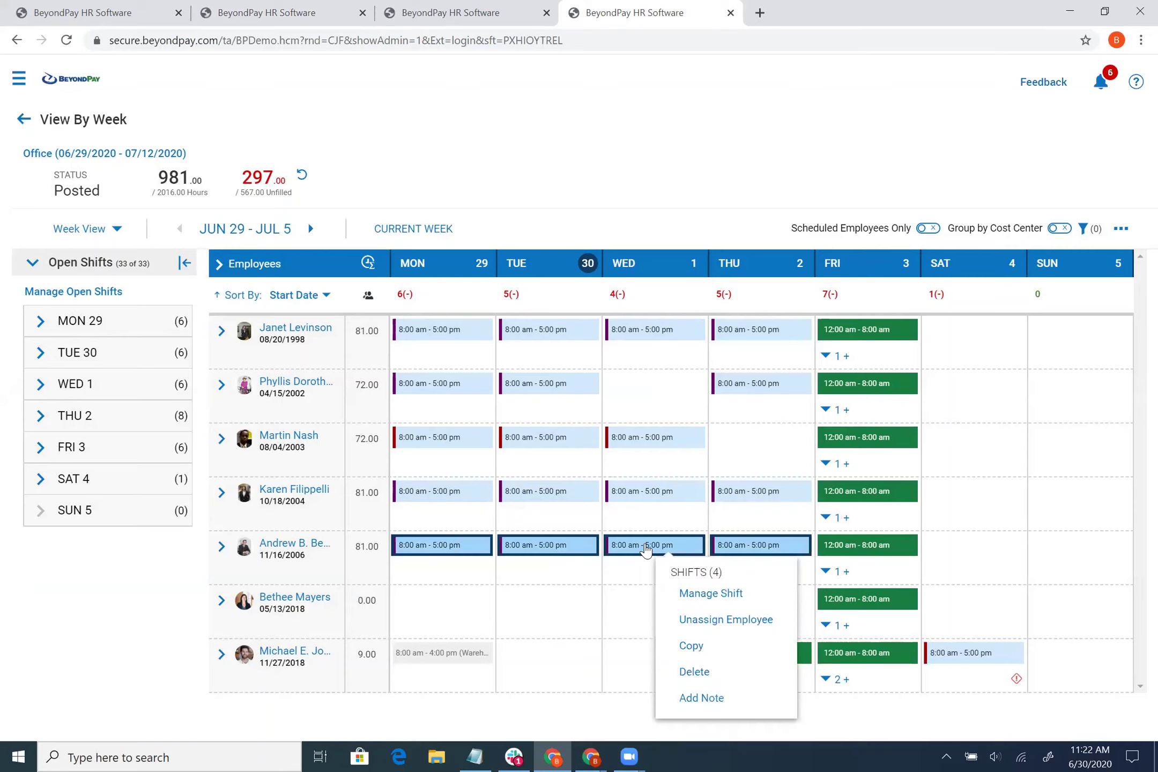
right_click(600, 550)
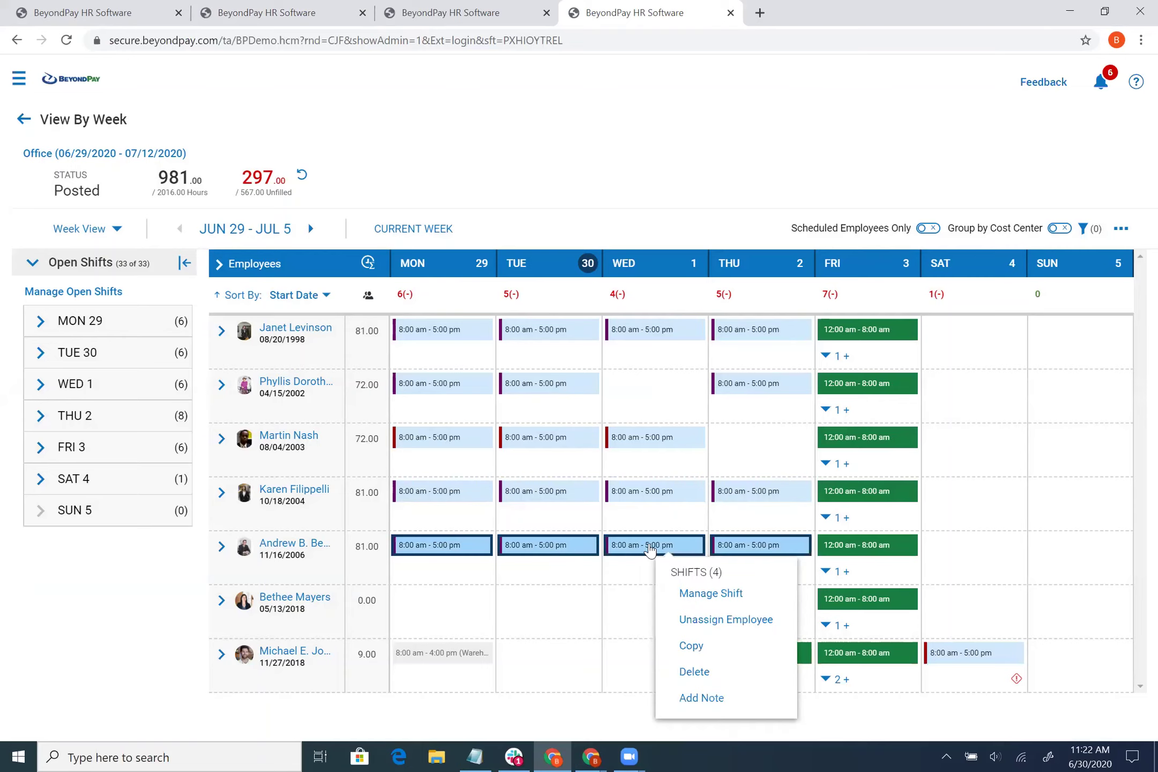
click(697, 673)
click(713, 474)
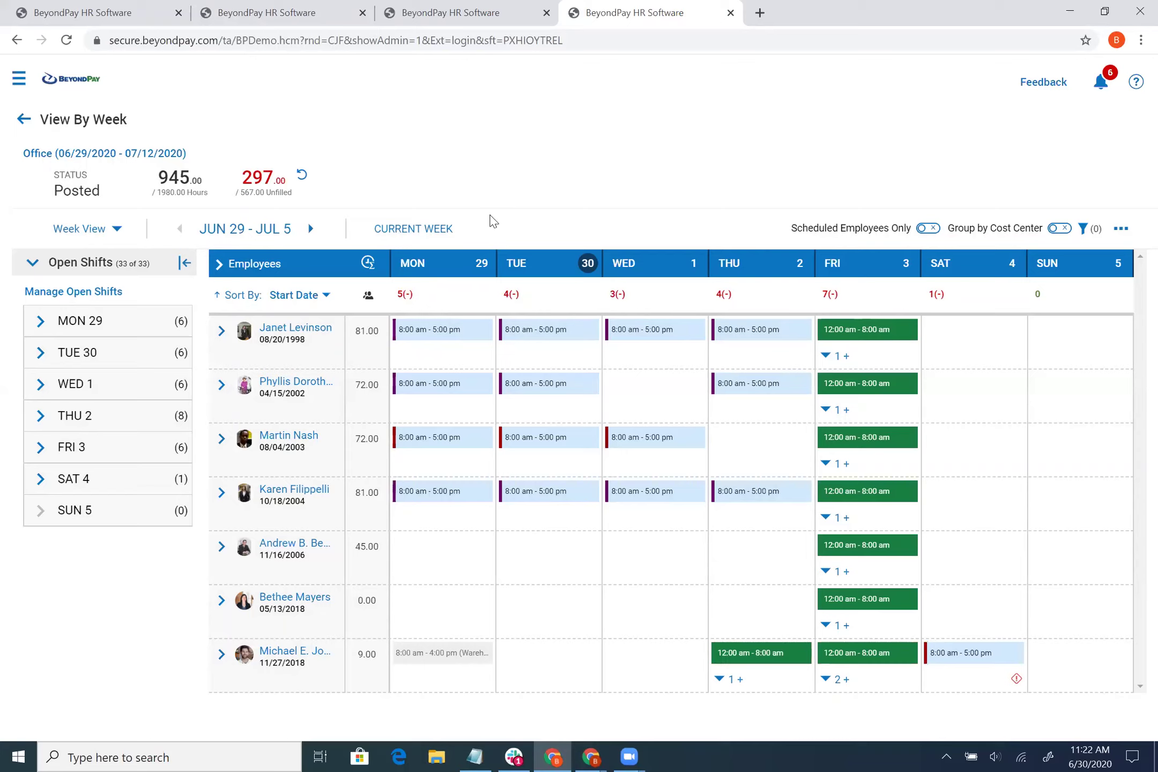
Step: Preview the open Zoom windows
mouse_move(628, 756)
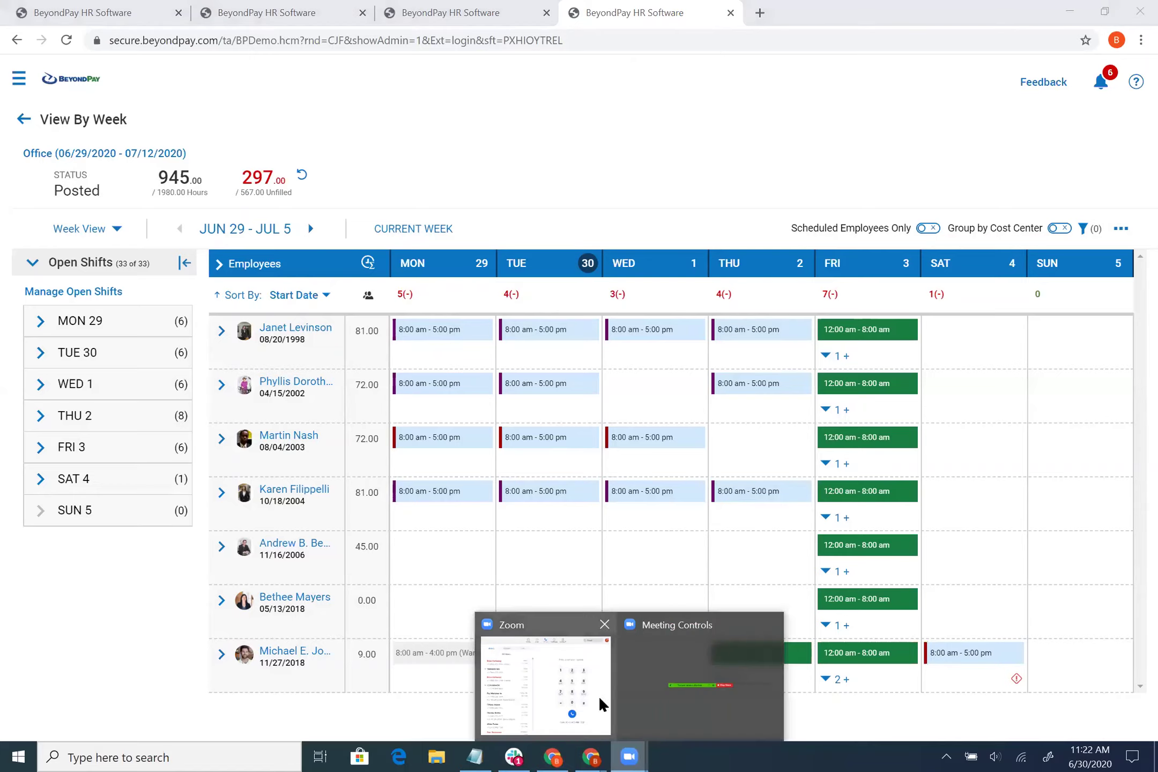